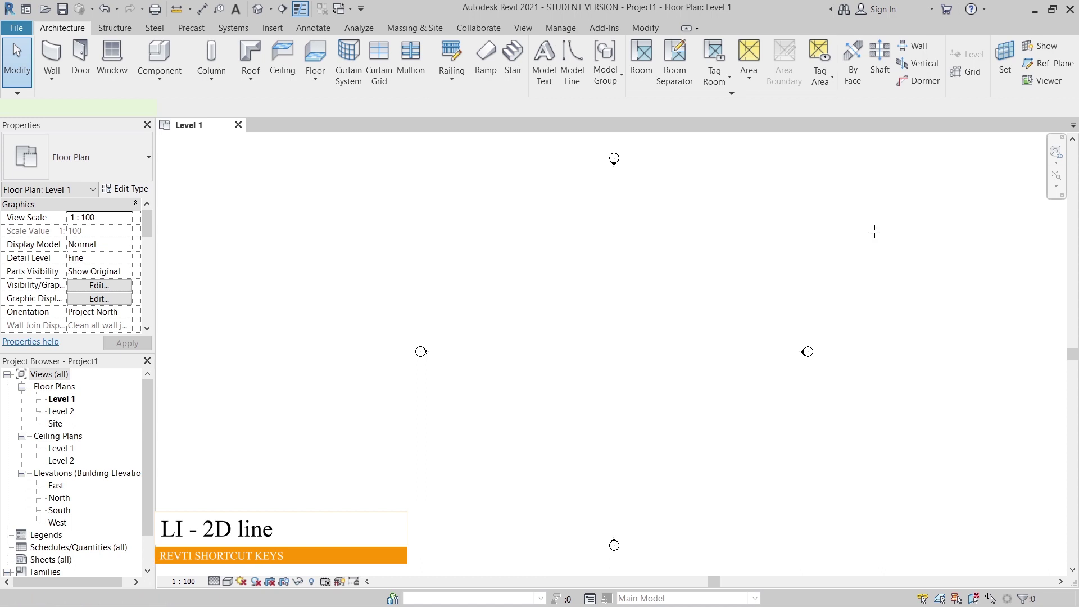
# Start the Model Line tool on the Level 1 floor plan with LI
pyautogui.press('l')
pyautogui.press('i')
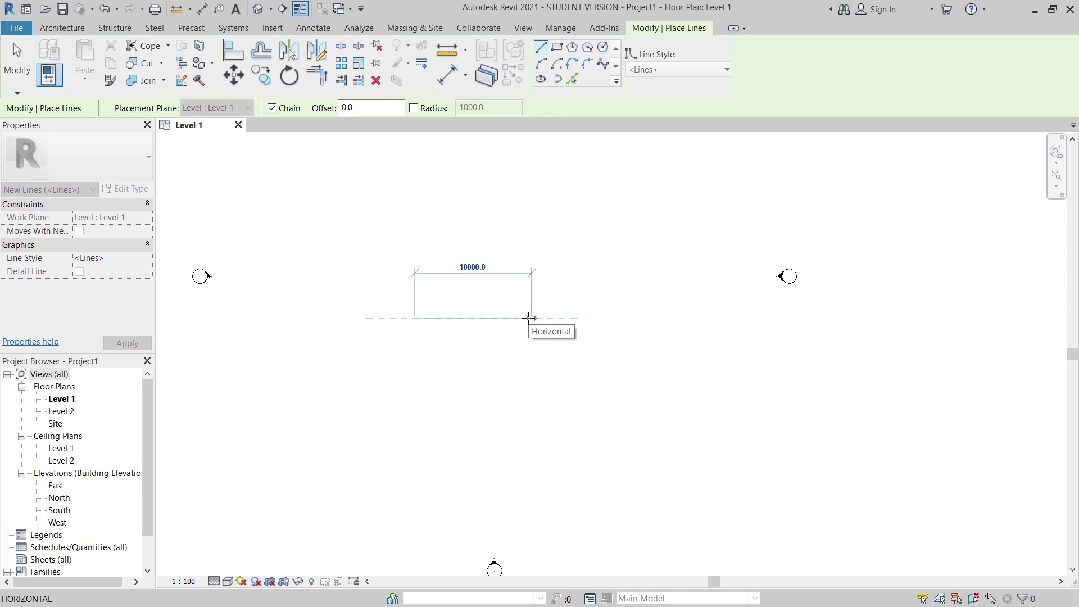
# Draw a 6 m straight horizontal model line
pyautogui.write('6m')
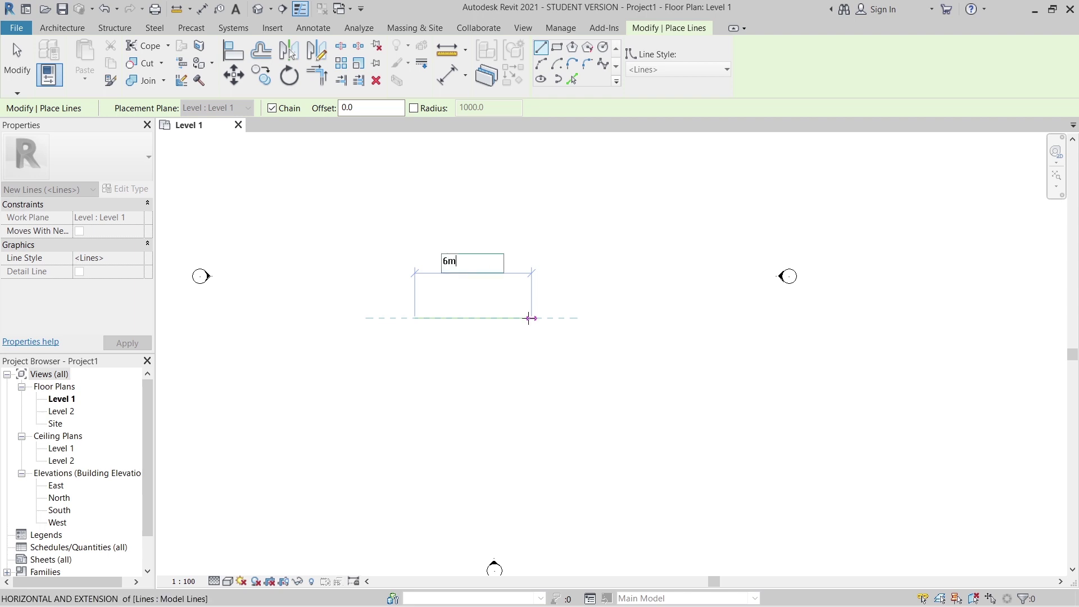
pyautogui.press('Return')
pyautogui.press('Escape')
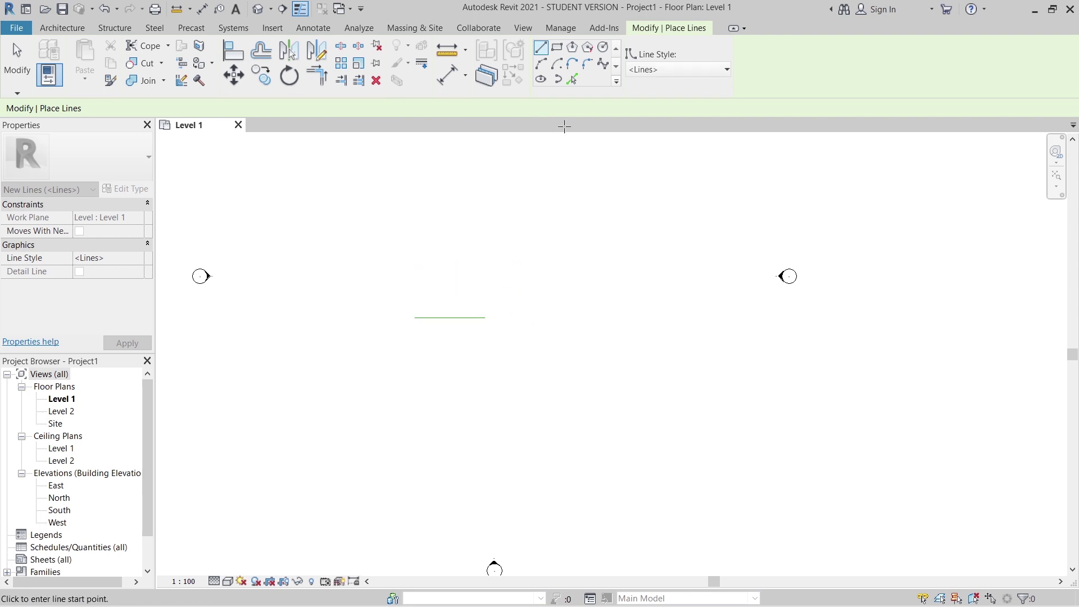
# Draw a shallow Start-End-Radius arc beside it, then switch to the default 3D view
pyautogui.click(539, 65)
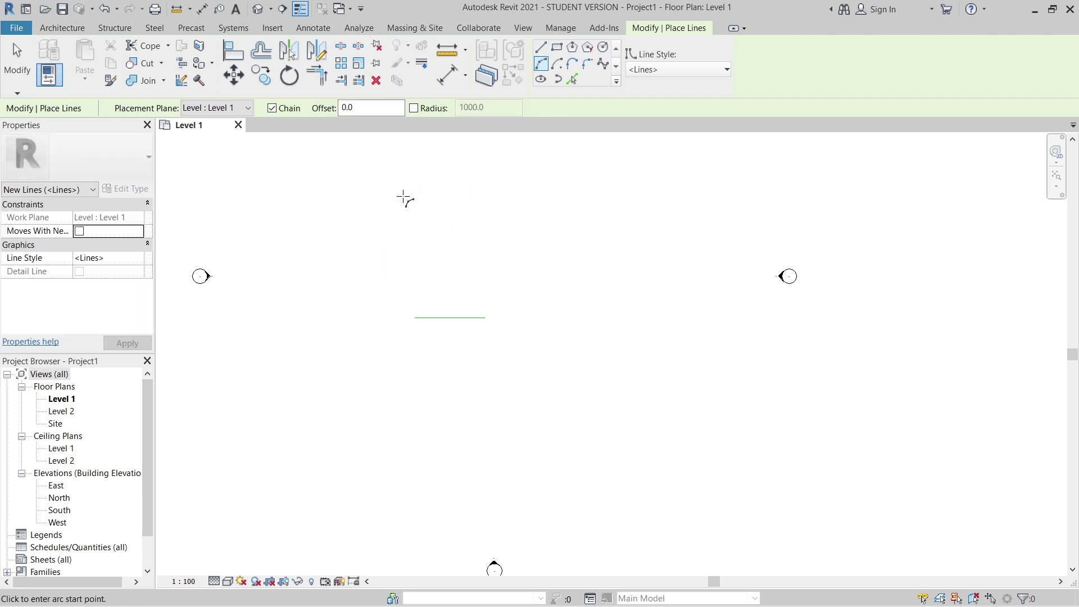
pyautogui.click(403, 196)
pyautogui.click(514, 196)
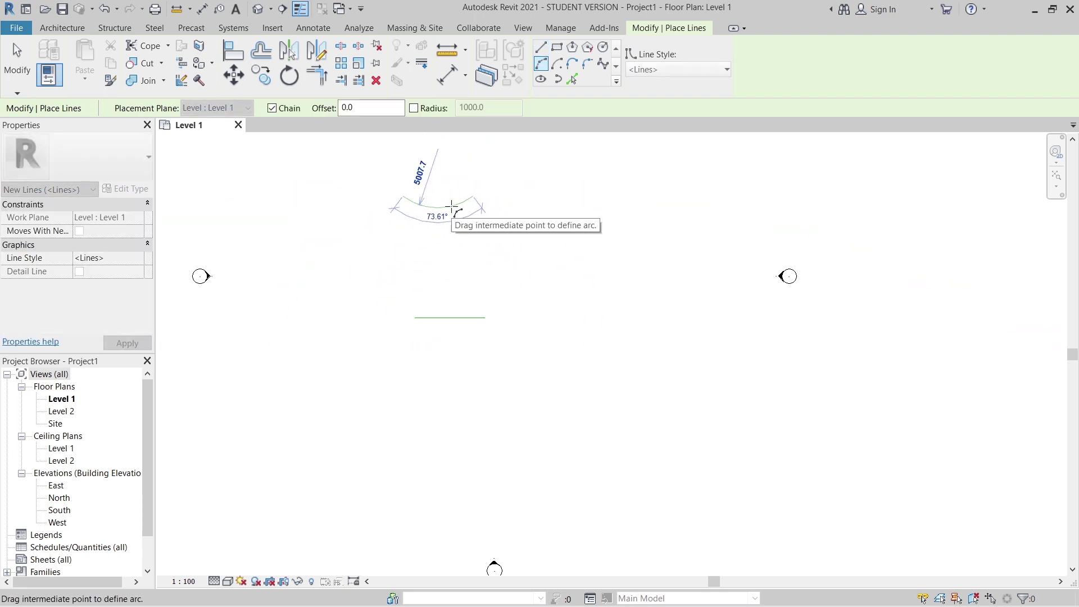
pyautogui.click(435, 207)
pyautogui.press('Escape')
pyautogui.press('Escape')
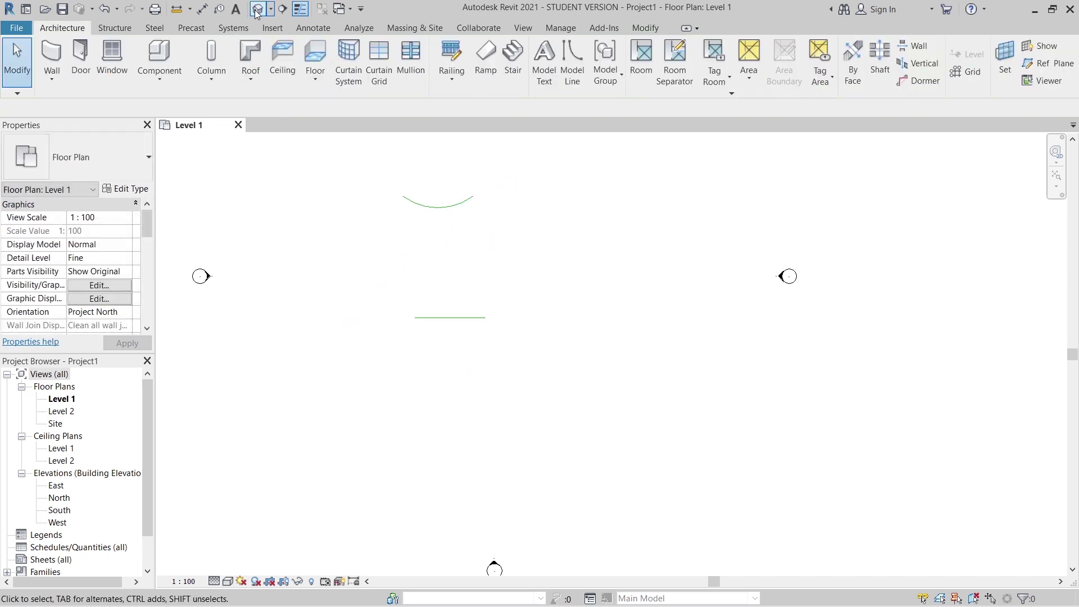
pyautogui.click(259, 10)
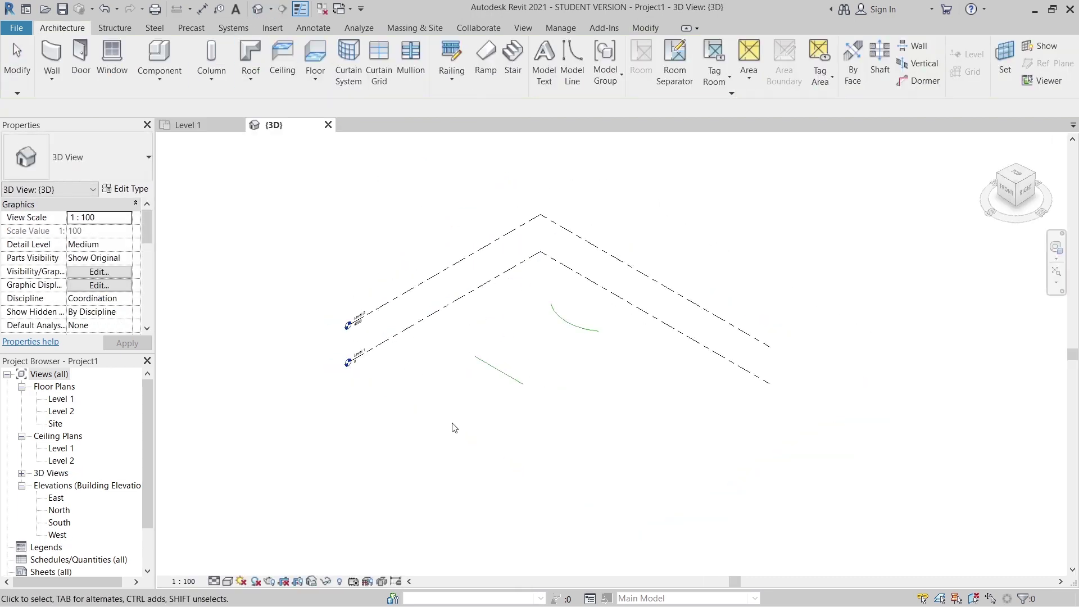
# Hide both selected level planes in the 3D view via Hide in View > Elements
pyautogui.moveTo(399, 448); pyautogui.dragTo(399, 448, button='middle')
pyautogui.moveTo(457, 516); pyautogui.dragTo(348, 228)
pyautogui.rightClick(271, 205)
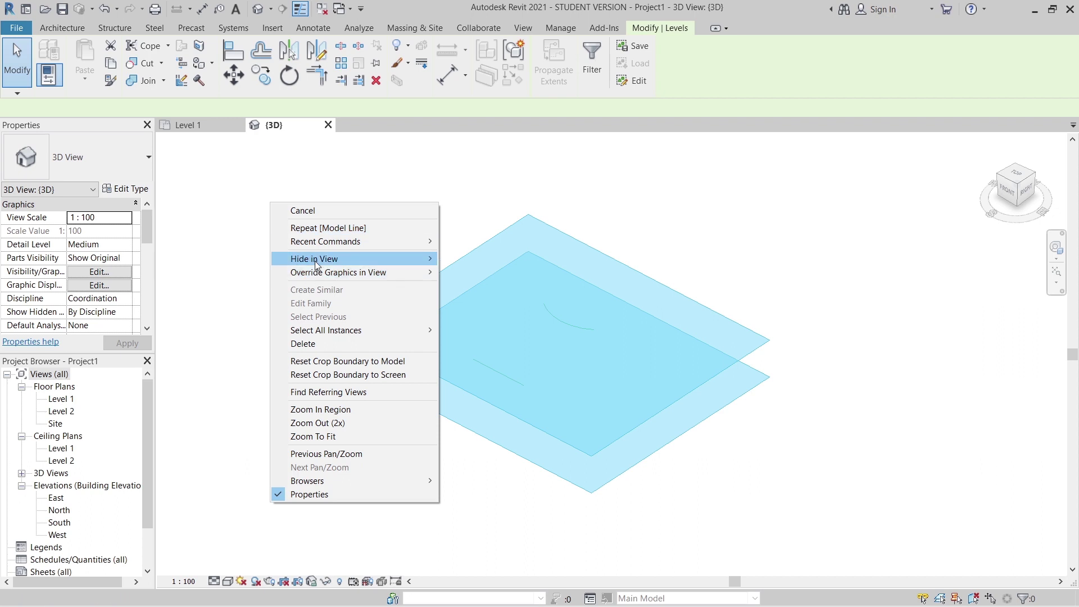
pyautogui.moveTo(435, 255)
pyautogui.press('Escape')
pyautogui.press('Escape')
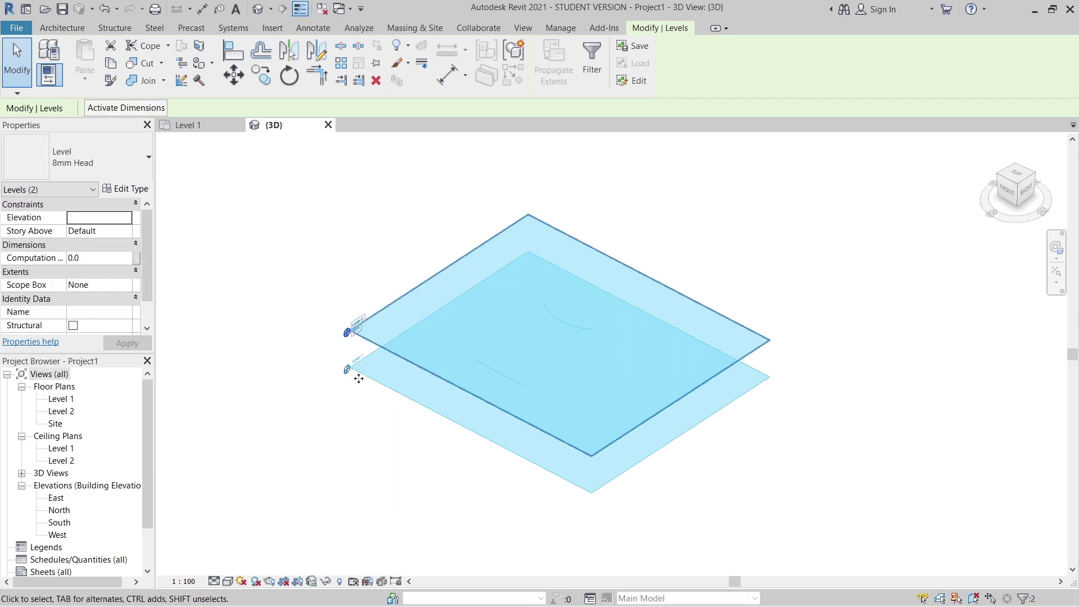
pyautogui.rightClick(369, 411)
pyautogui.moveTo(433, 162)
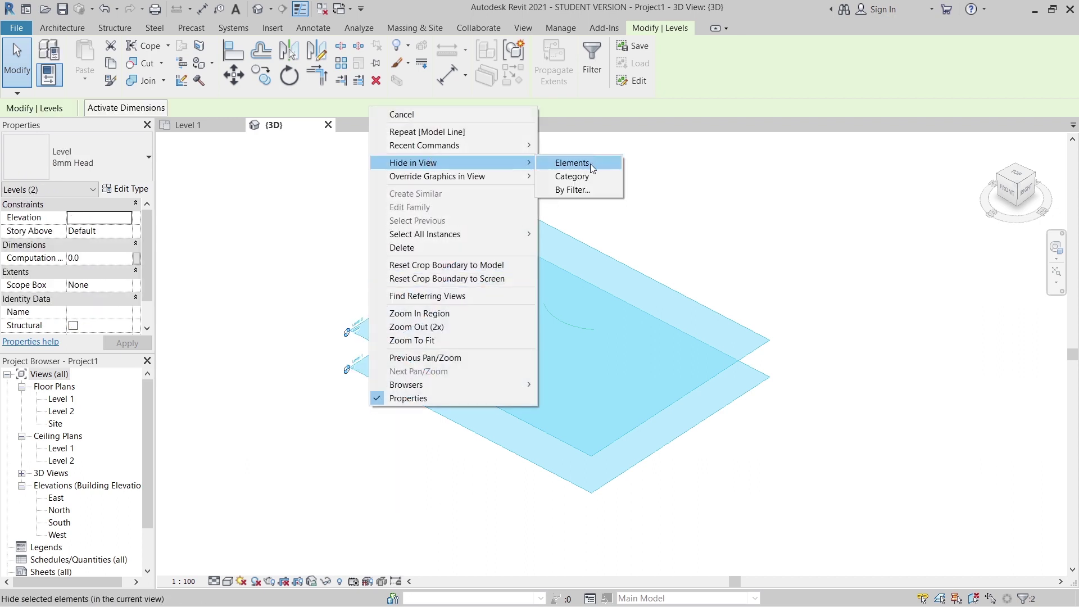
pyautogui.click(571, 162)
# Review the shadow settings in Graphic Display Options and orbit the view slightly
pyautogui.click(228, 582)
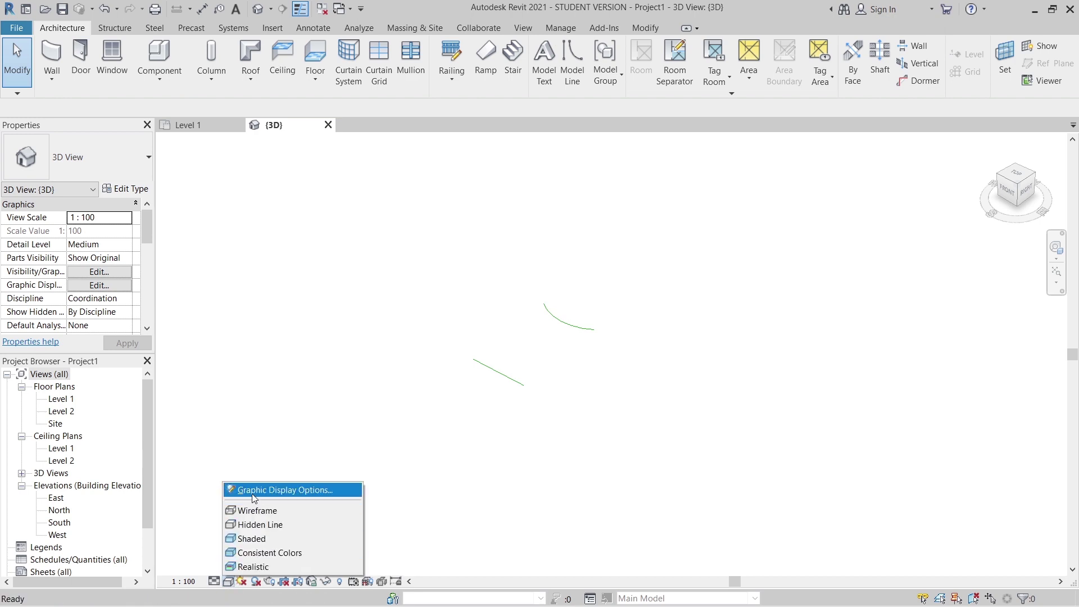
pyautogui.click(252, 494)
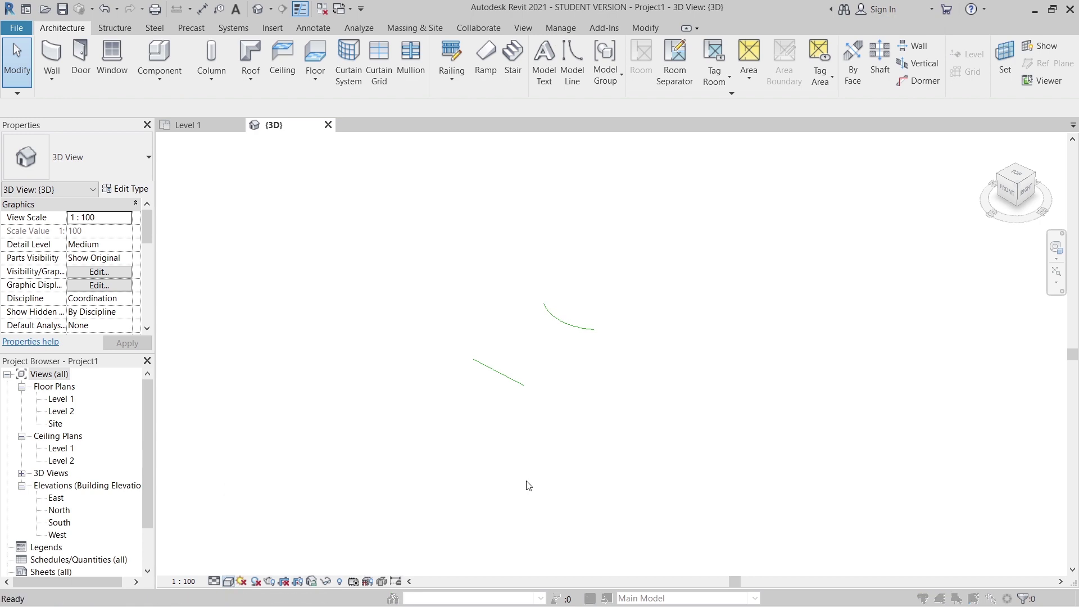
pyautogui.click(143, 165)
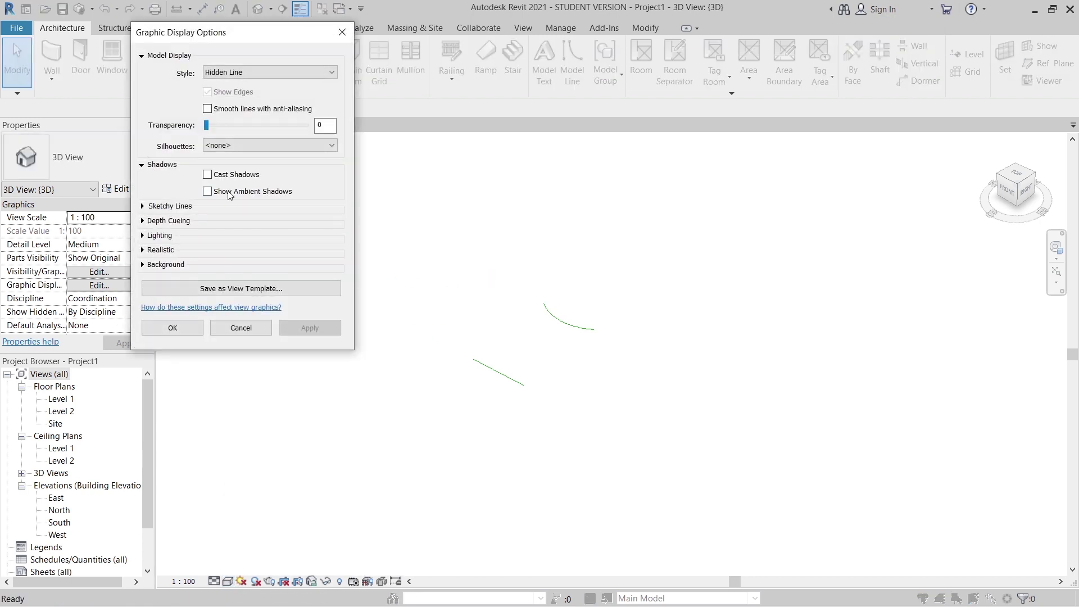
pyautogui.click(180, 333)
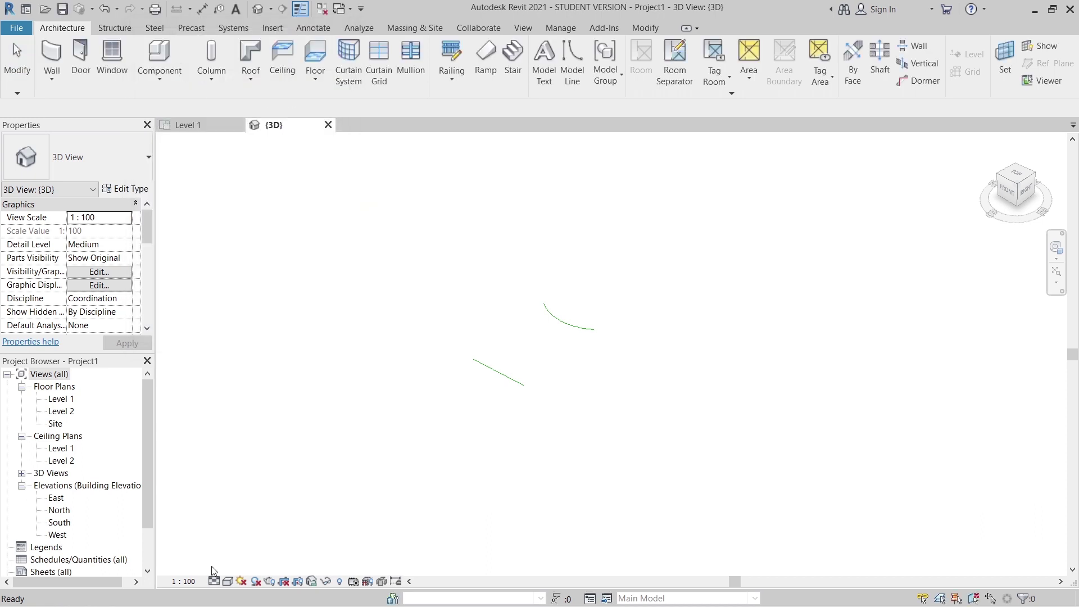
pyautogui.keyDown('shift'); pyautogui.moveTo(461, 470); pyautogui.dragTo(440, 406, button='middle'); pyautogui.keyUp('shift')
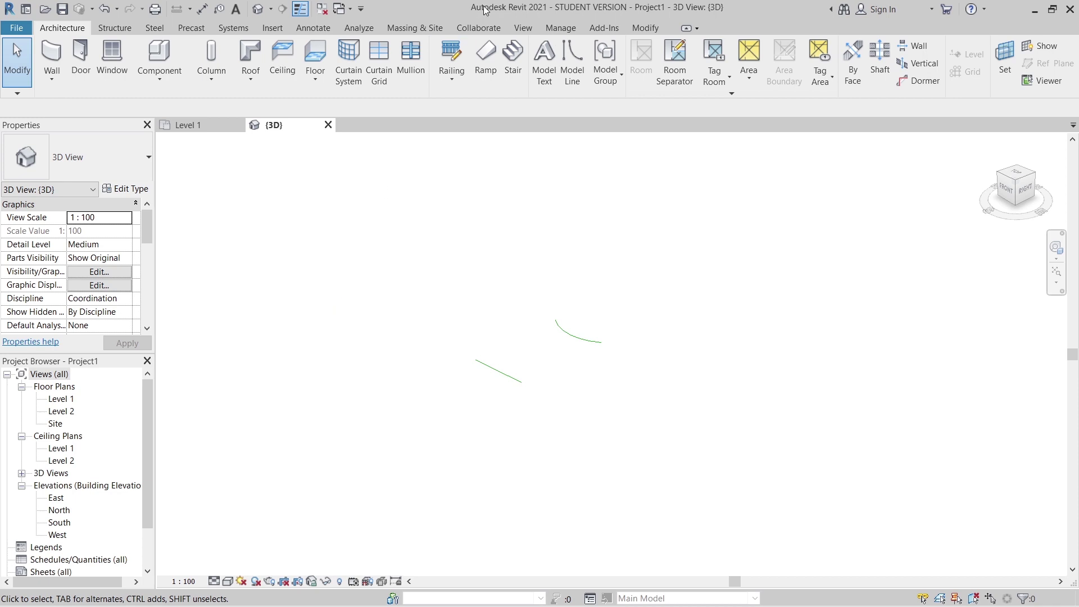
pyautogui.click(431, 24)
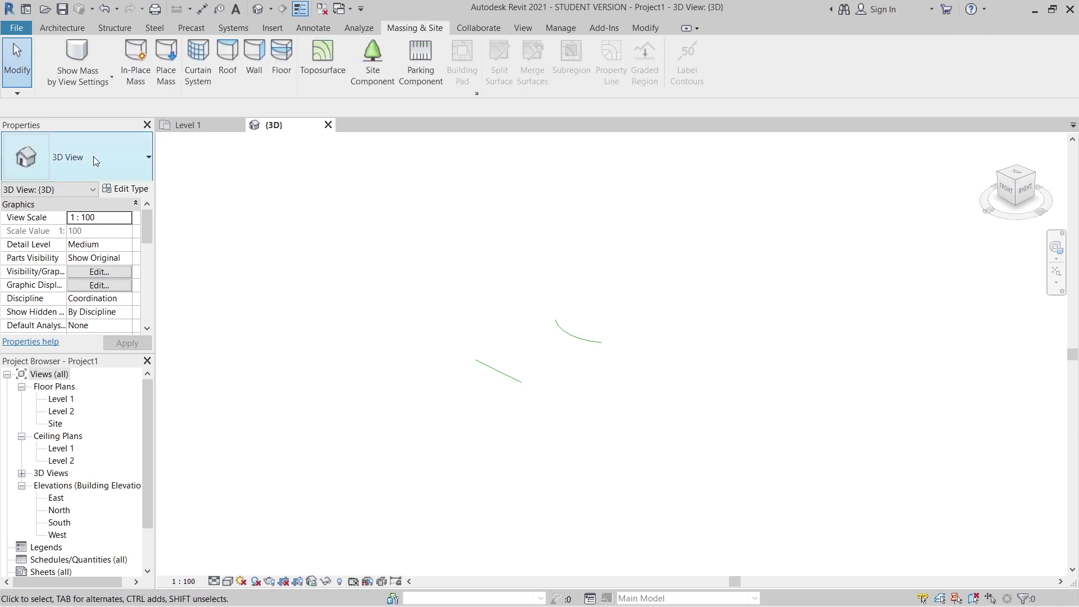
# Create in-place mass Mass 1 and pick the straight line as a reference line
pyautogui.click(134, 63)
pyautogui.click(587, 210)
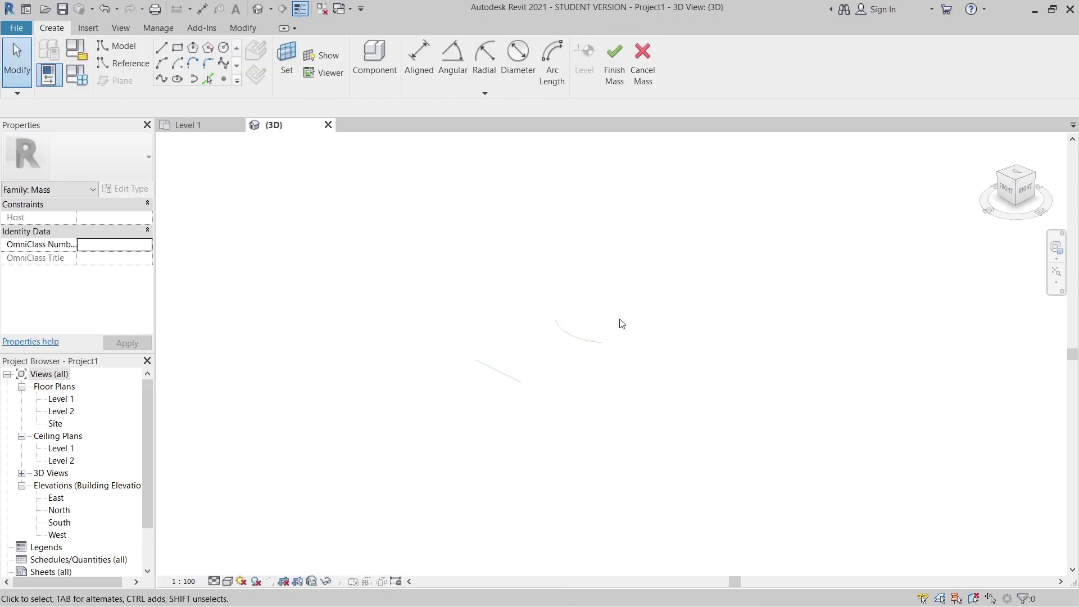
pyautogui.click(126, 68)
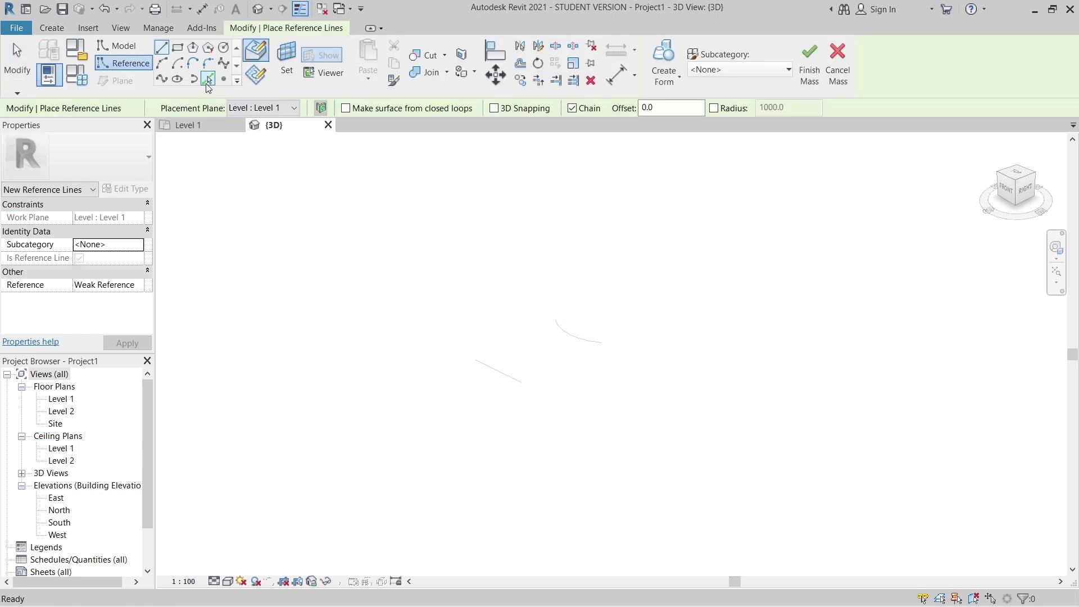
pyautogui.click(207, 83)
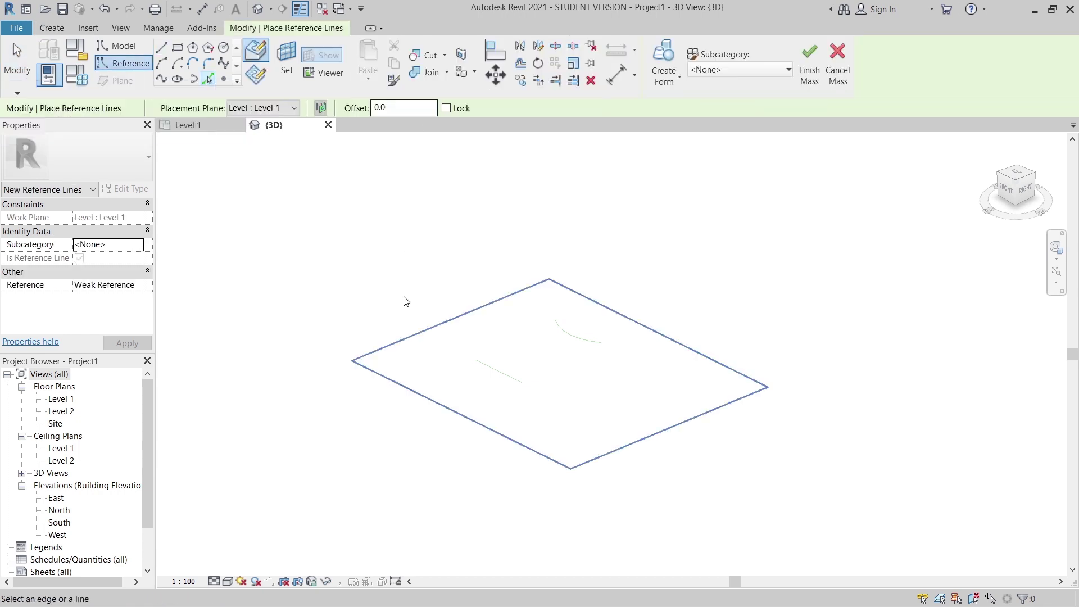
pyautogui.click(481, 373)
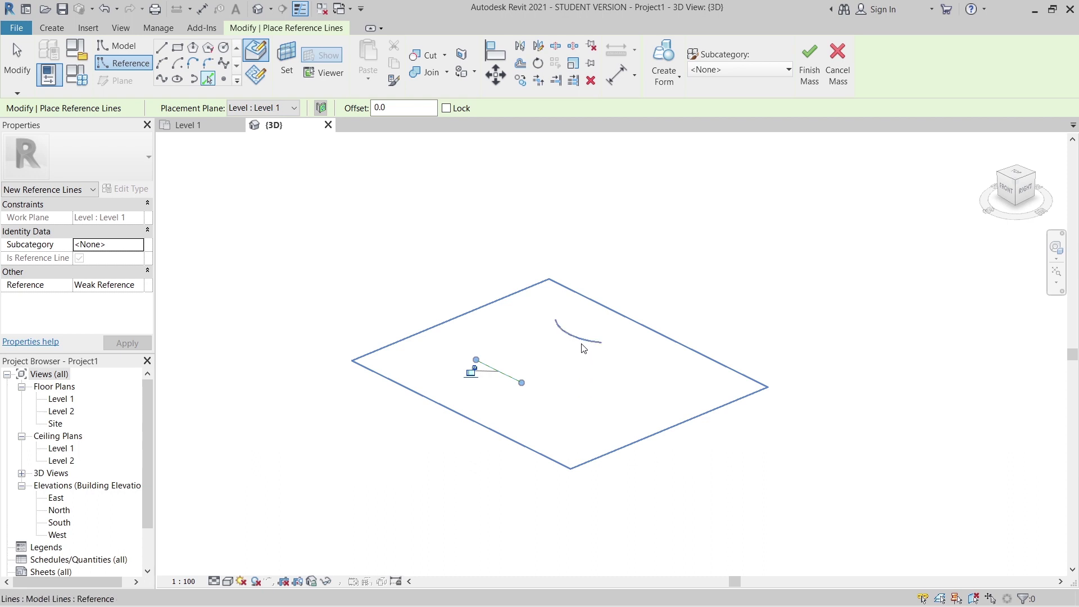
pyautogui.press('Escape')
pyautogui.click(509, 388)
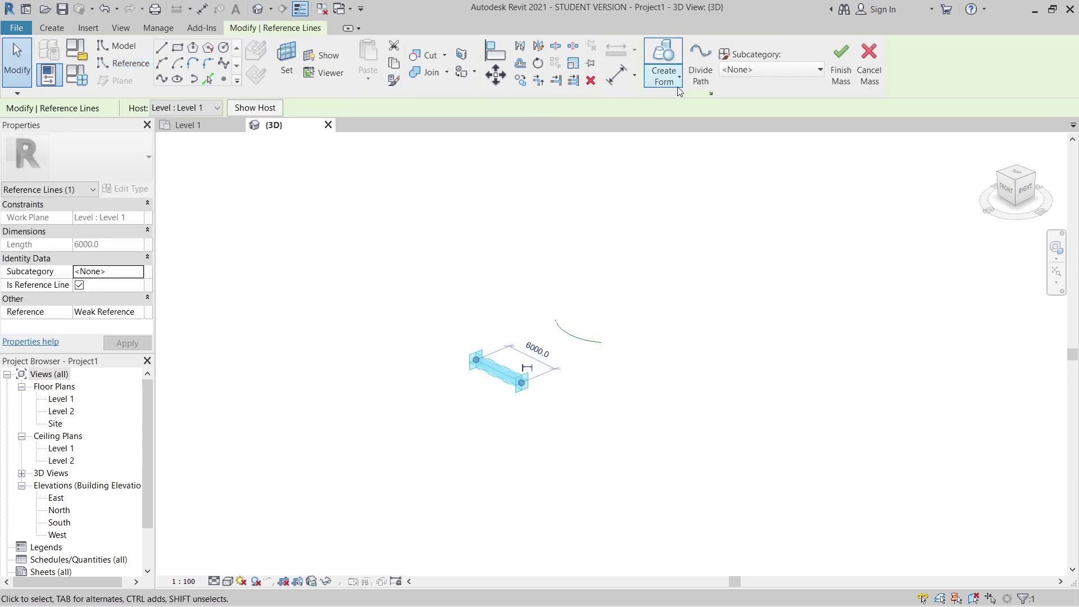
# Create a surface form from the reference line and set its height to 6000
pyautogui.click(664, 79)
pyautogui.click(667, 115)
pyautogui.click(697, 229)
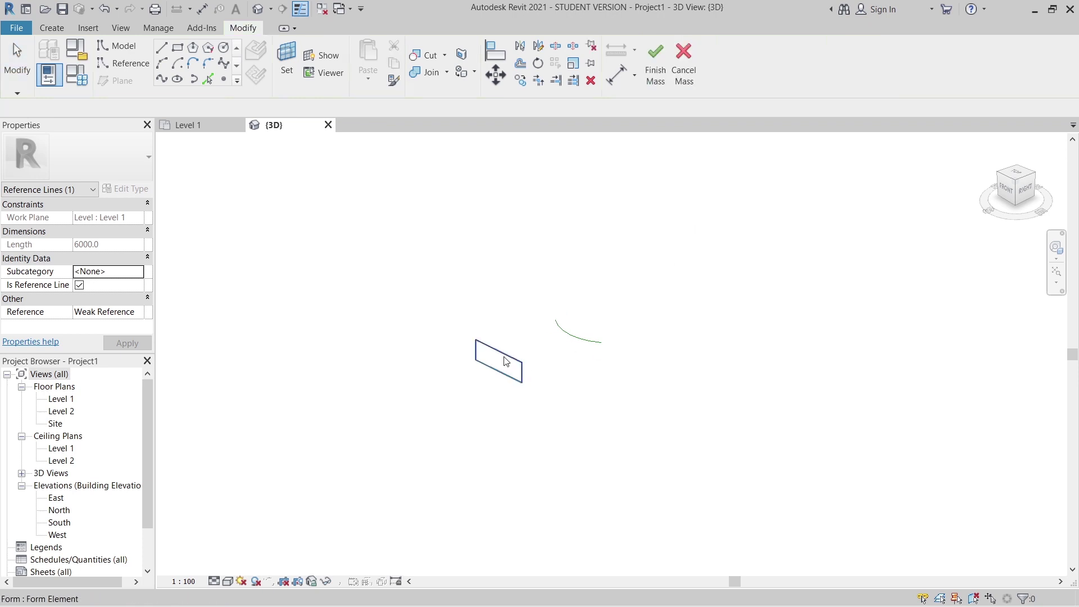
pyautogui.click(478, 362)
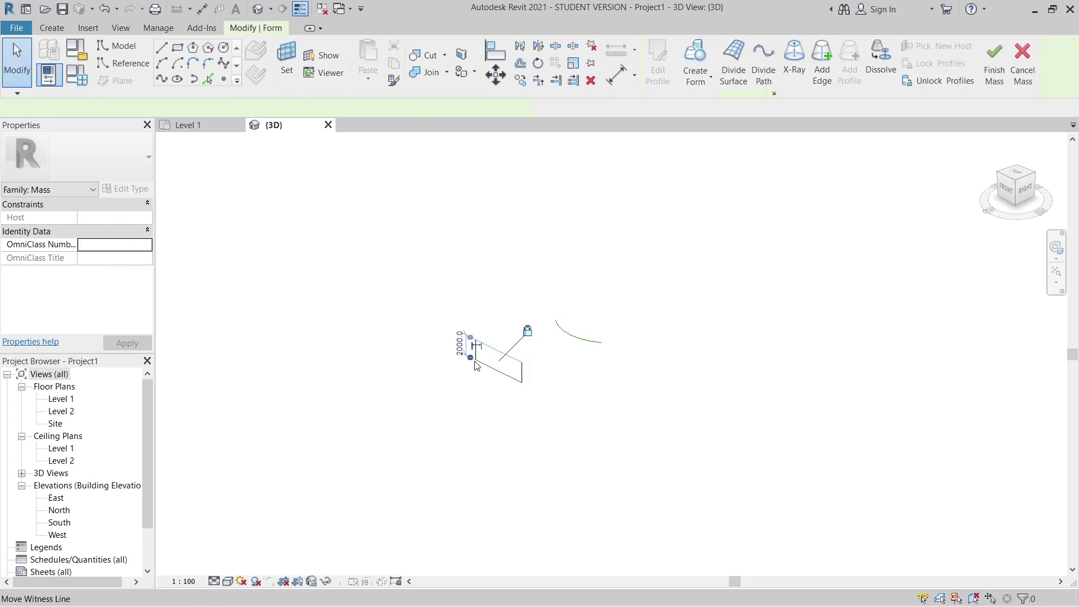
pyautogui.scroll(2, 526, 320)
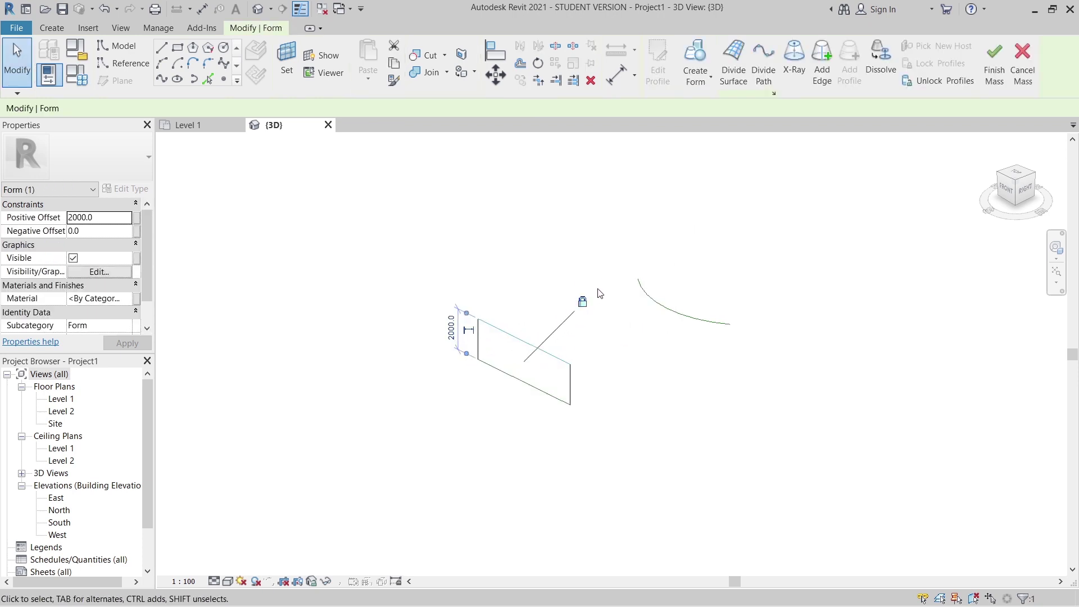
pyautogui.click(451, 328)
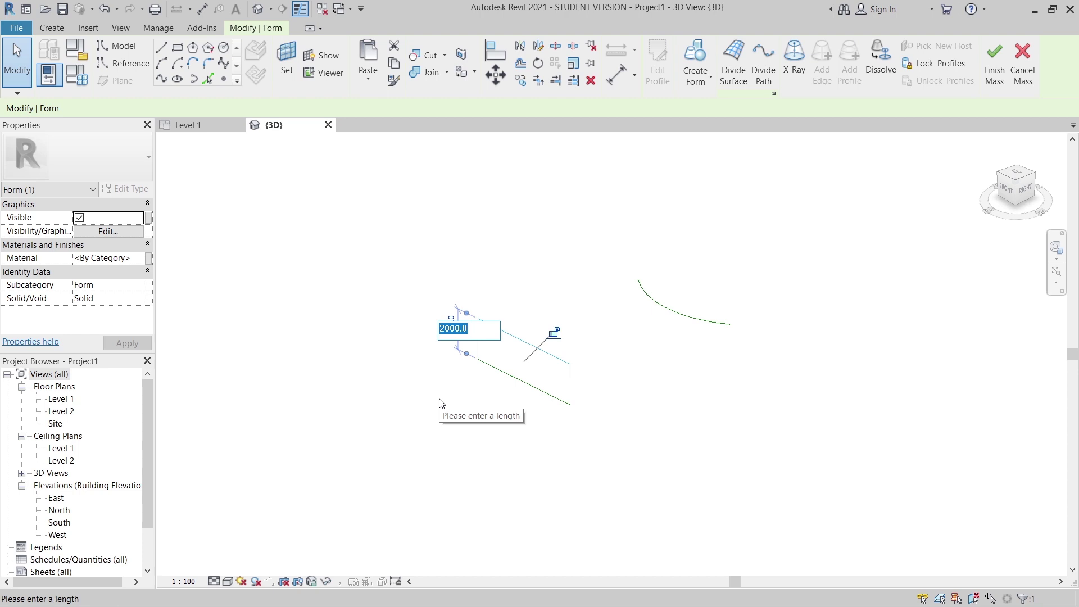
pyautogui.write('6000')
pyautogui.press('Return')
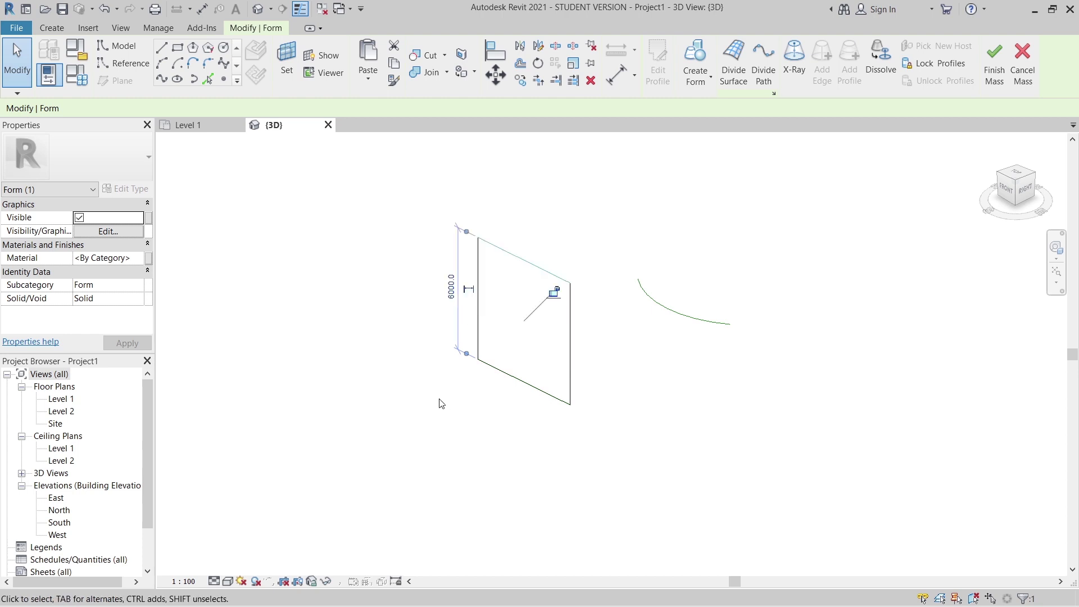
pyautogui.press('Escape')
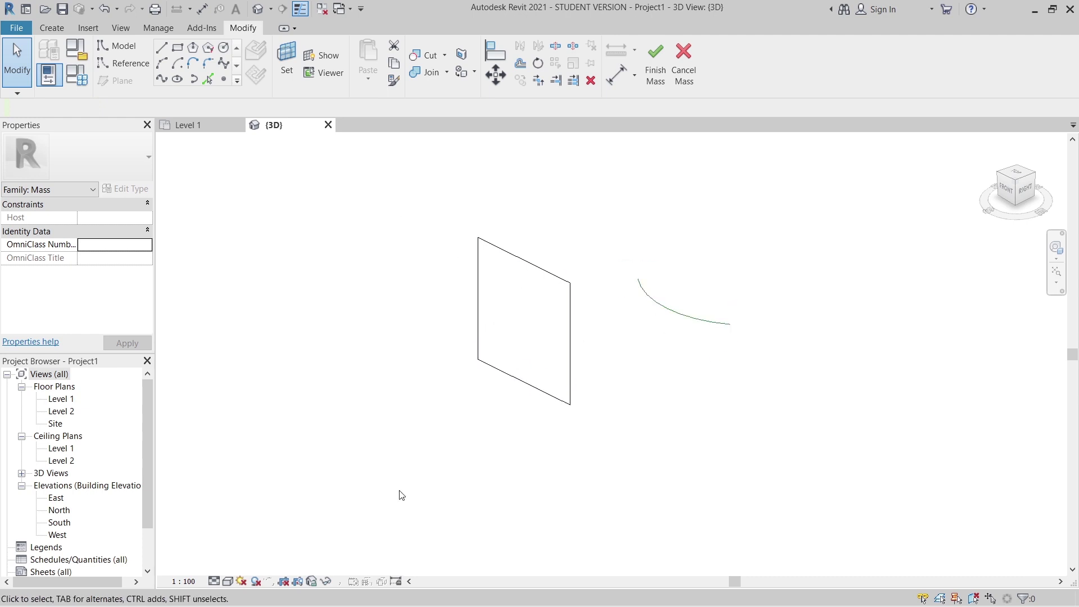
# Extrude the arc reference line into a curved form and drag its top edge higher in Front view
pyautogui.click(684, 318)
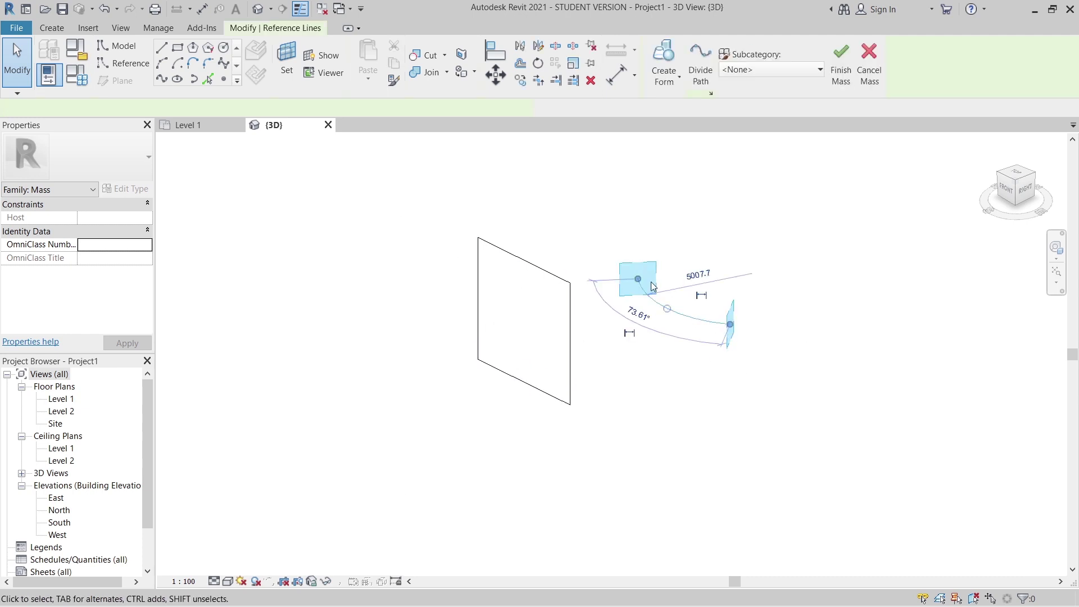
pyautogui.click(664, 73)
pyautogui.click(669, 102)
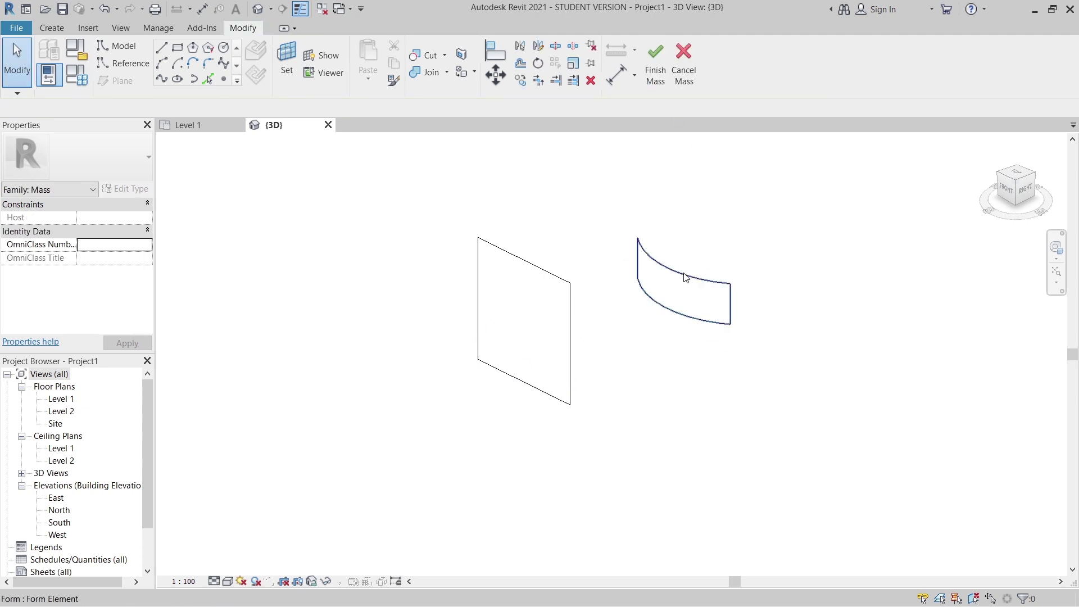
pyautogui.click(686, 277)
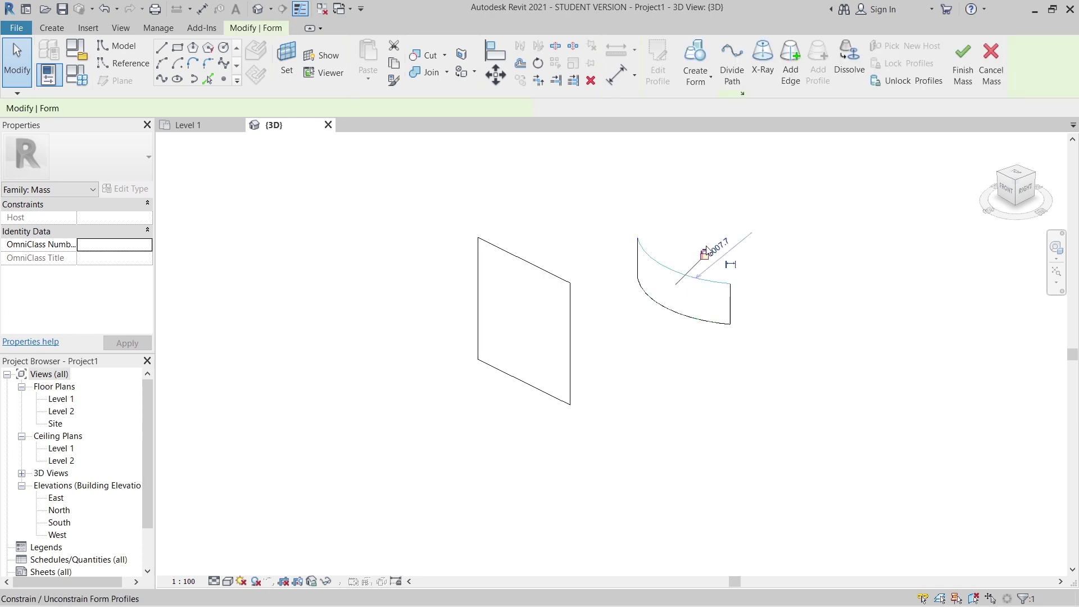
pyautogui.click(1007, 188)
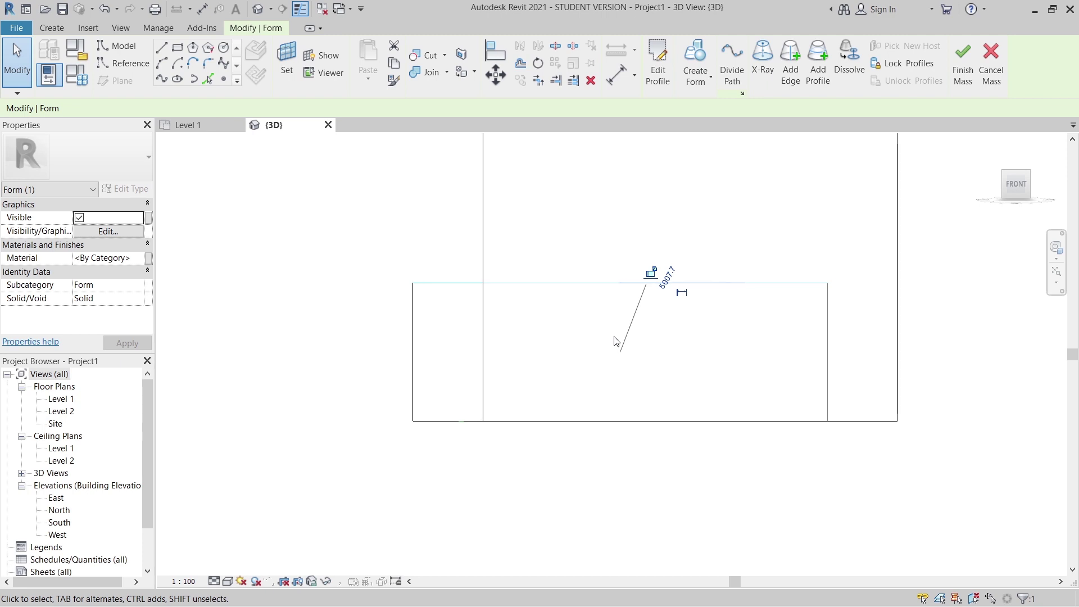
pyautogui.scroll(-3, 596, 320)
pyautogui.moveTo(596, 223); pyautogui.dragTo(594, 183)
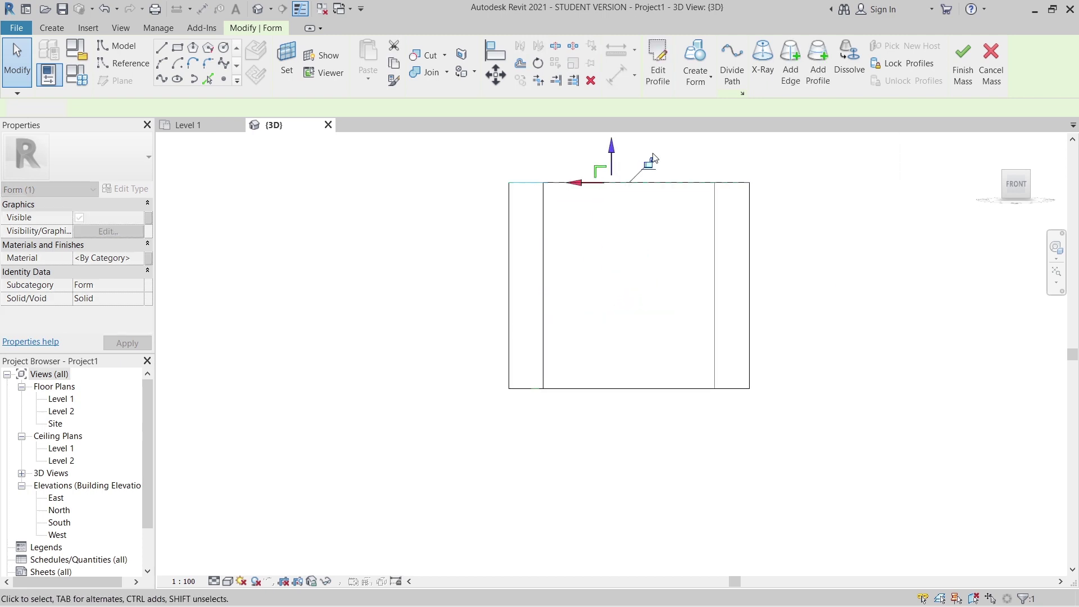
pyautogui.click(819, 221)
pyautogui.keyDown('shift'); pyautogui.moveTo(820, 221); pyautogui.dragTo(626, 460, button='middle'); pyautogui.keyUp('shift')
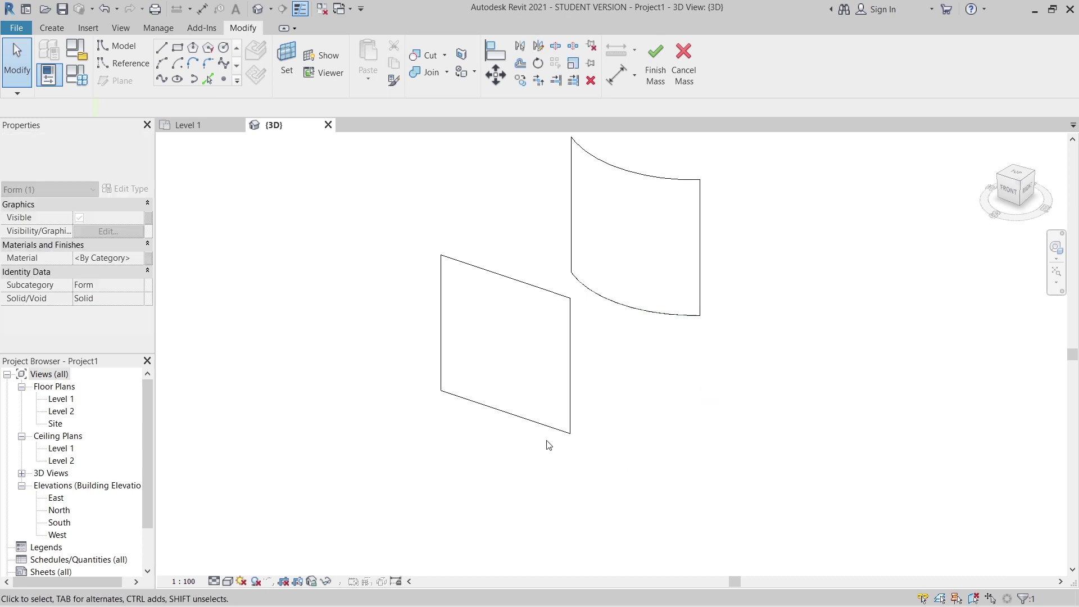
pyautogui.press('Tab')
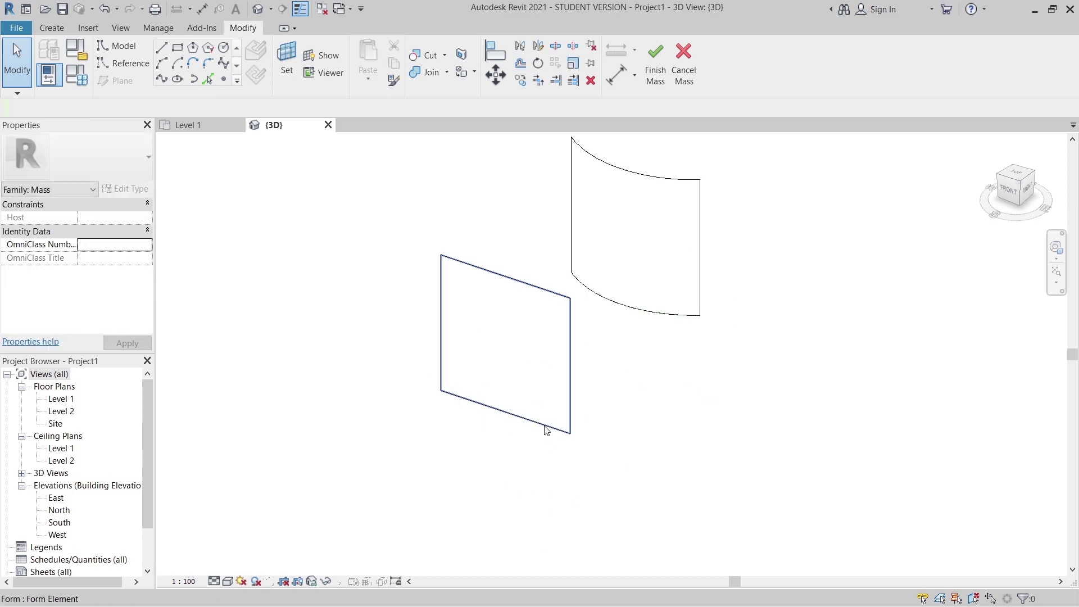
# Divide both the flat and curved forms with Divide Surface
pyautogui.click(650, 347)
pyautogui.click(661, 318)
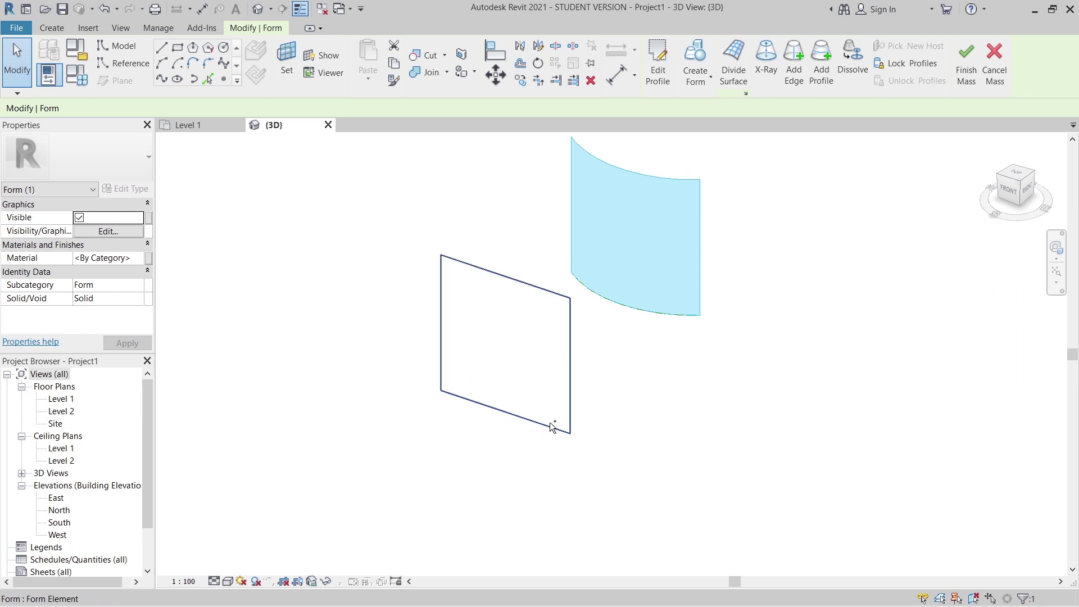
pyautogui.keyDown('ctrl'); pyautogui.click(455, 296); pyautogui.keyUp('ctrl')
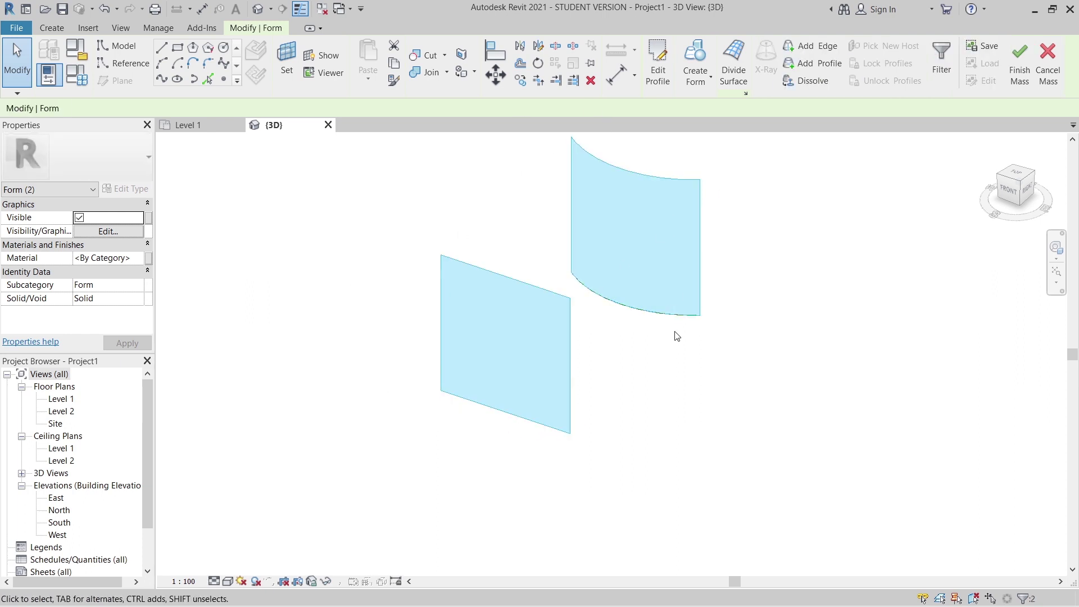
pyautogui.click(732, 62)
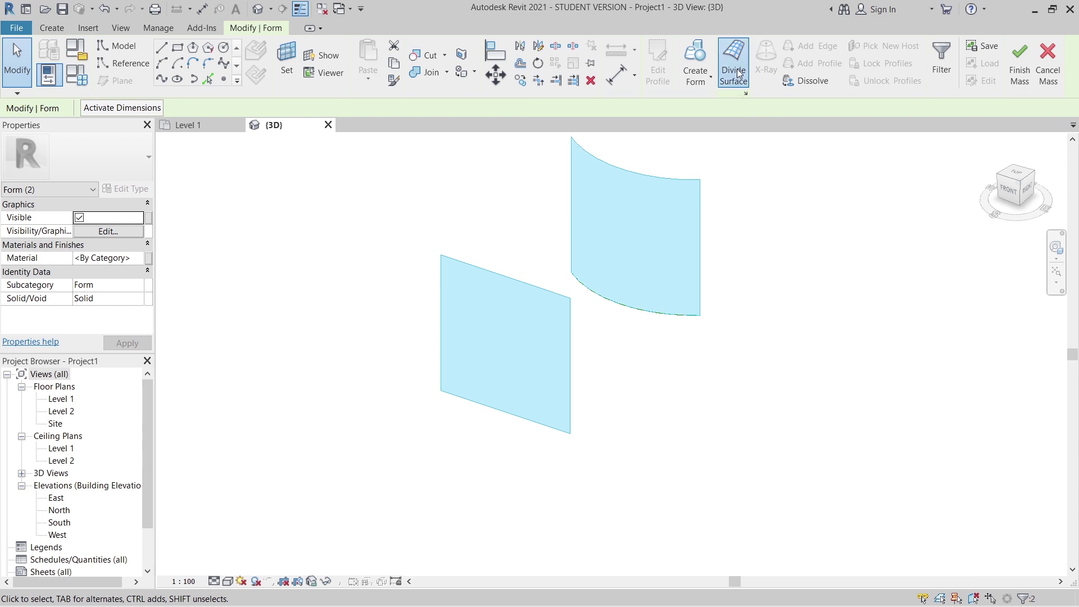
# Set the flat surface grid to Fixed Distance: U 2000, V 420
pyautogui.keyDown('shift'); pyautogui.click(520, 388); pyautogui.keyUp('shift')
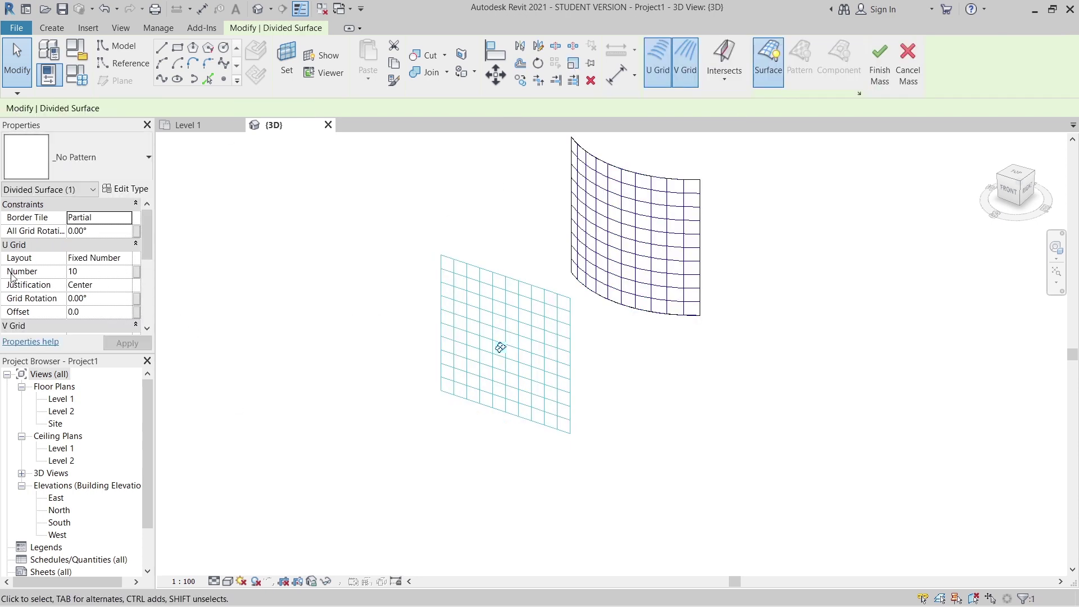
pyautogui.click(130, 263)
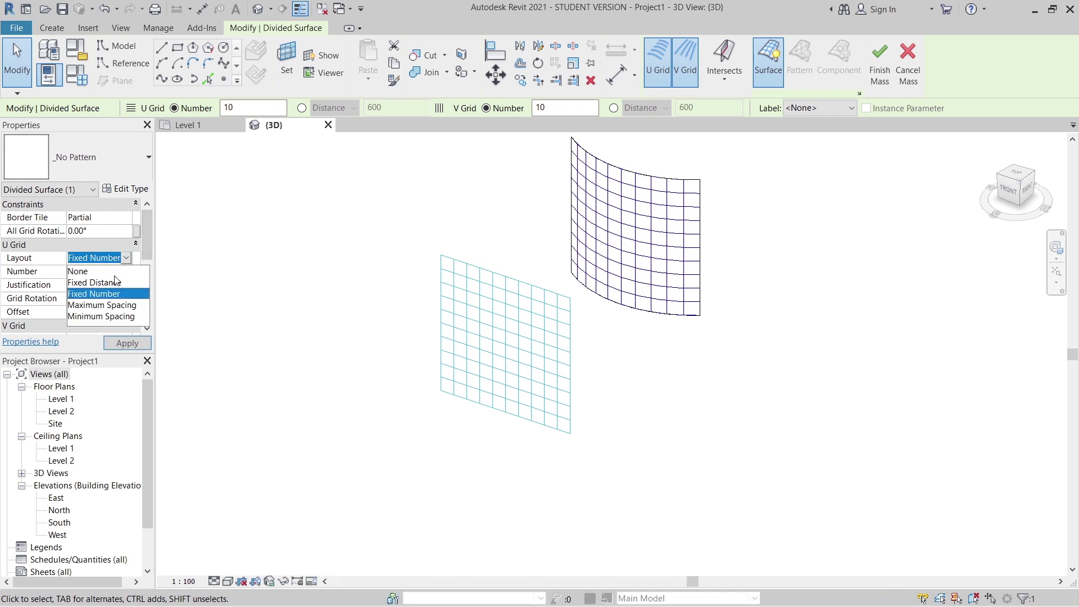
pyautogui.click(117, 292)
pyautogui.click(112, 271)
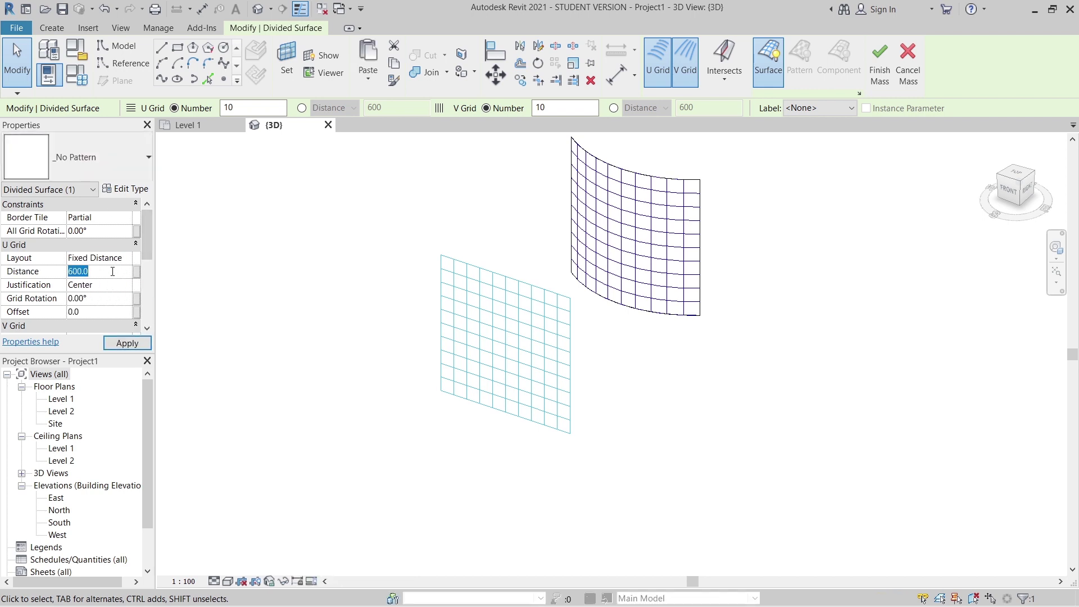
pyautogui.write('2000')
pyautogui.press('Return')
pyautogui.scroll(-3, 103, 284)
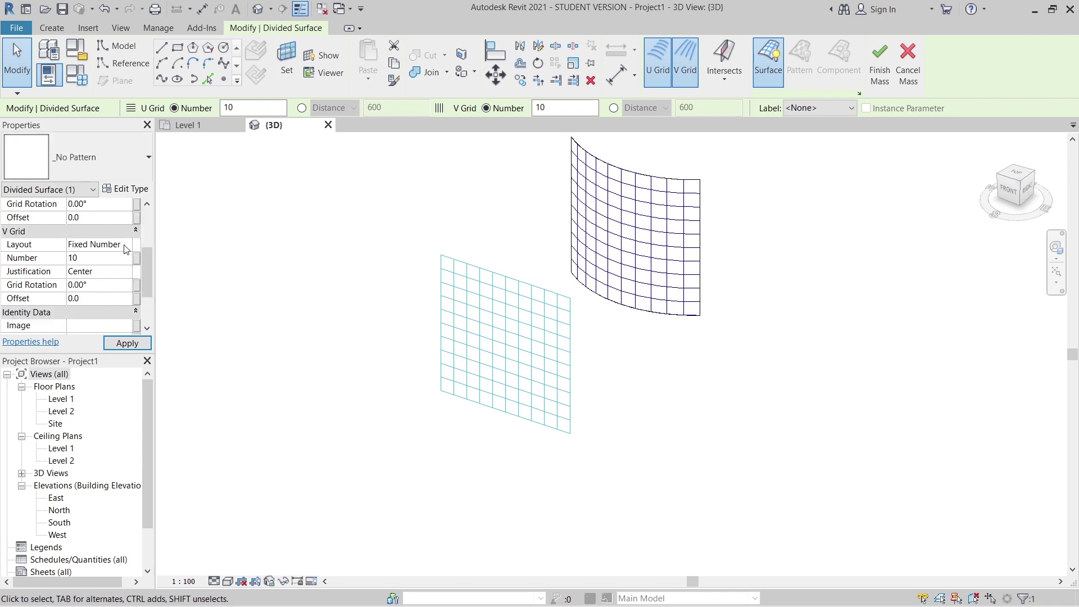
pyautogui.click(126, 247)
pyautogui.click(116, 271)
pyautogui.click(115, 261)
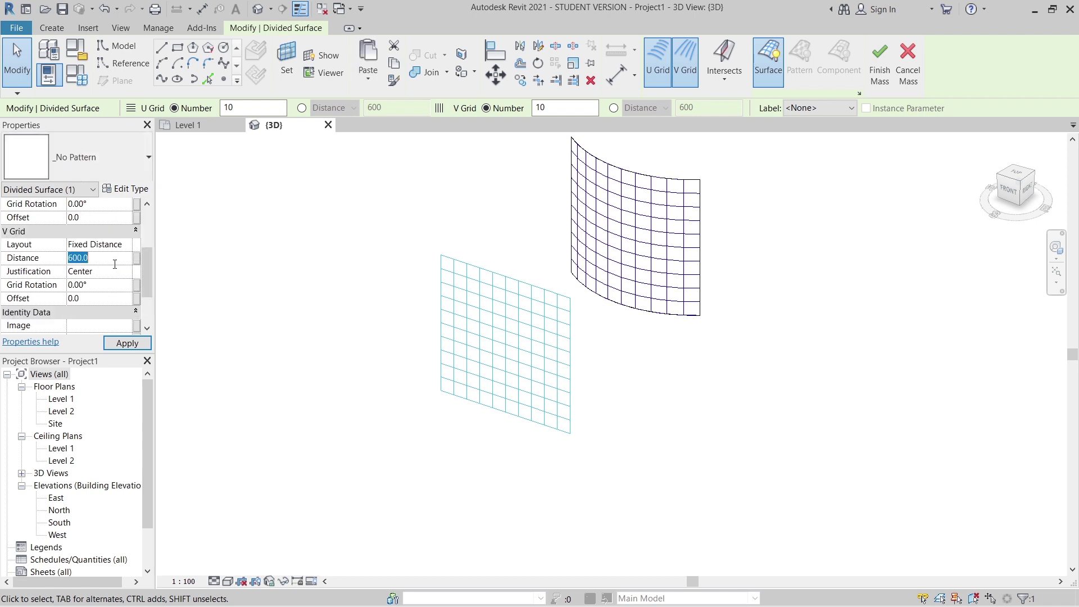
pyautogui.write('420')
pyautogui.press('Return')
pyautogui.click(125, 343)
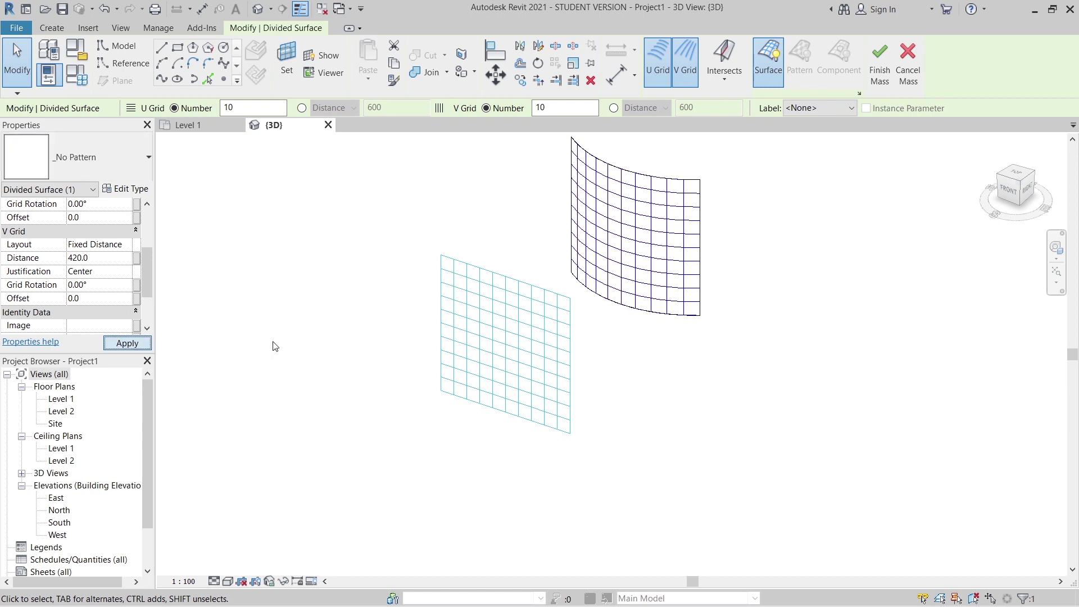
# Set the curved surface grid to Fixed Distance: U 200, V 420
pyautogui.click(369, 250)
pyautogui.moveTo(403, 266); pyautogui.dragTo(329, 302, button='middle')
pyautogui.scroll(3, 534, 356)
pyautogui.press('Escape')
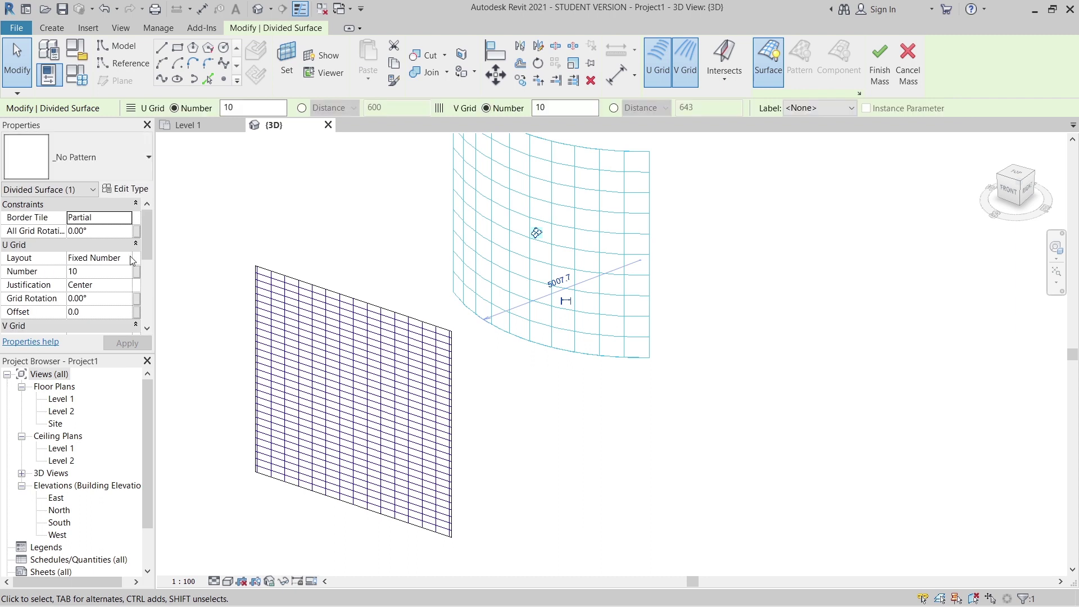
pyautogui.click(128, 257)
pyautogui.click(112, 280)
pyautogui.click(109, 272)
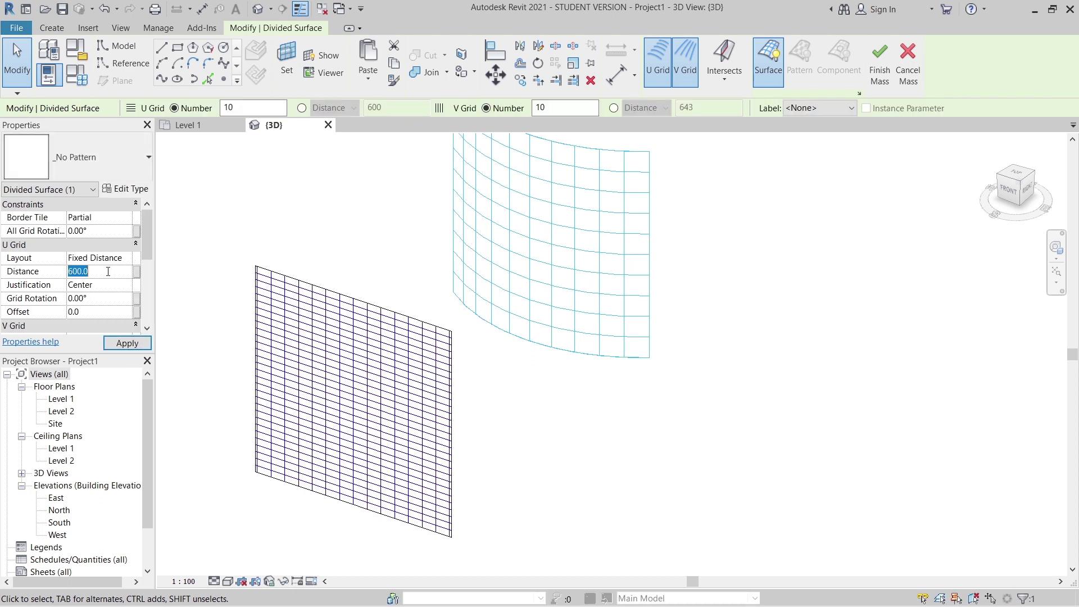
pyautogui.write('200')
pyautogui.press('Return')
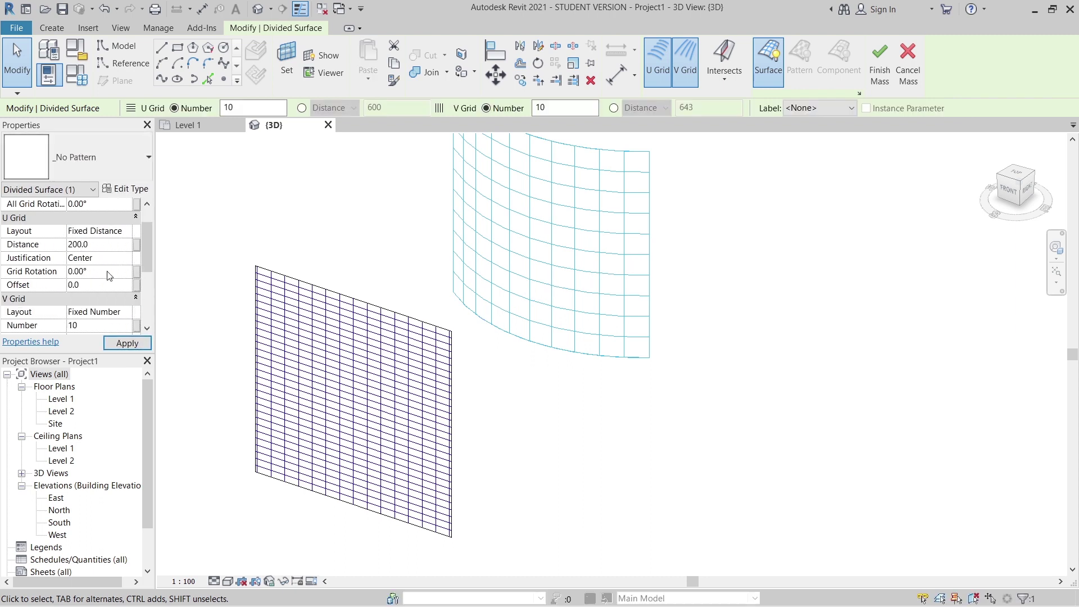
pyautogui.click(129, 312)
pyautogui.click(110, 330)
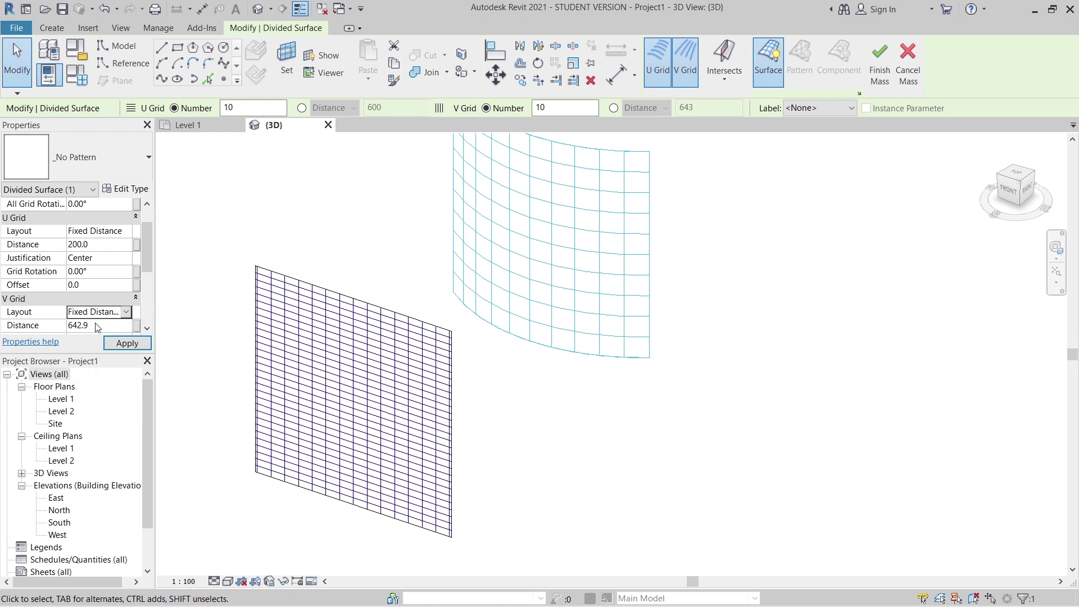
pyautogui.click(97, 326)
pyautogui.write('420')
pyautogui.press('Return')
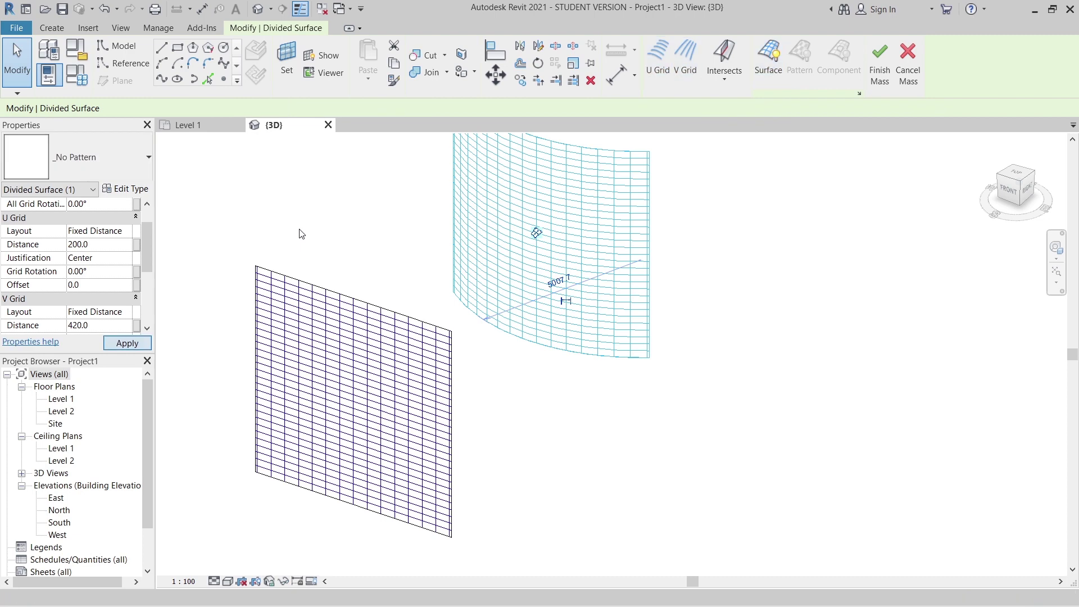
pyautogui.click(294, 255)
pyautogui.keyDown('shift'); pyautogui.moveTo(294, 254); pyautogui.dragTo(506, 433, button='middle'); pyautogui.keyUp('shift')
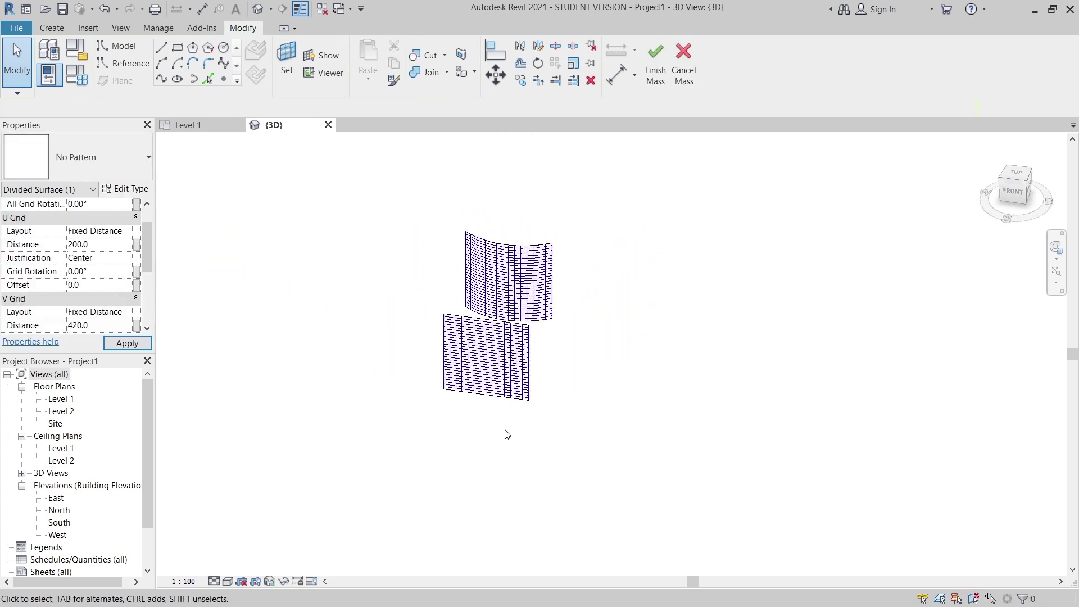
# Create a new family from the English Metric Curtain Panel Pattern Based.rft template
pyautogui.click(508, 434)
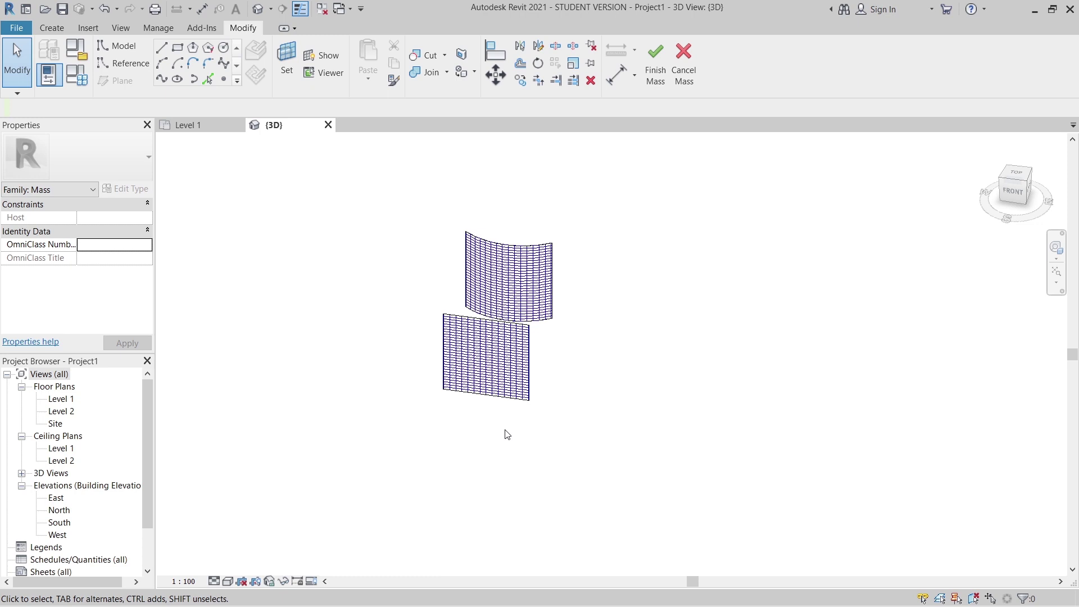
pyautogui.click(17, 28)
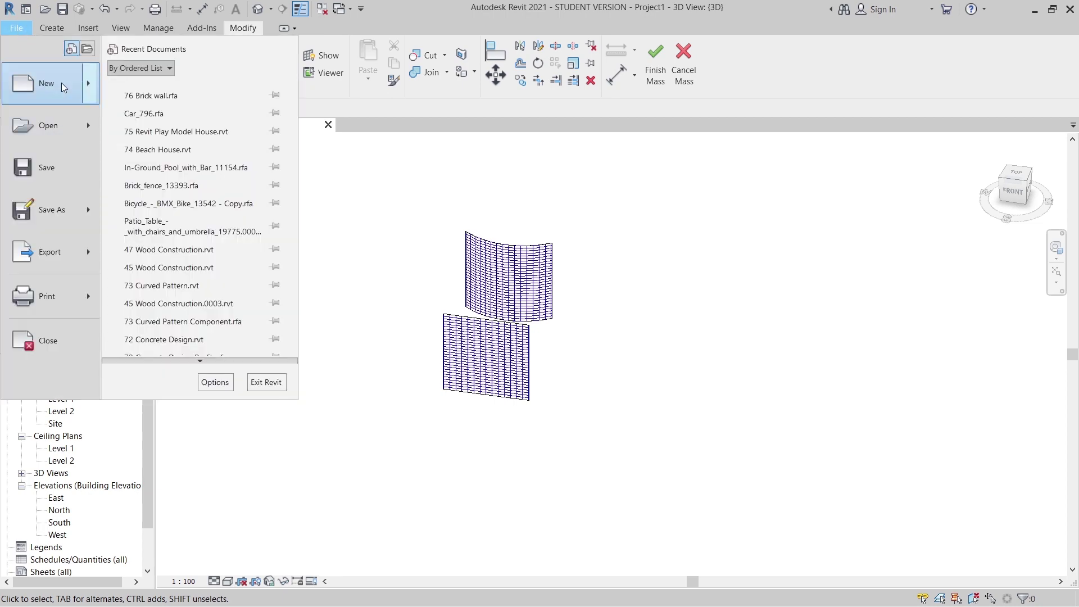
pyautogui.moveTo(62, 82)
pyautogui.click(186, 137)
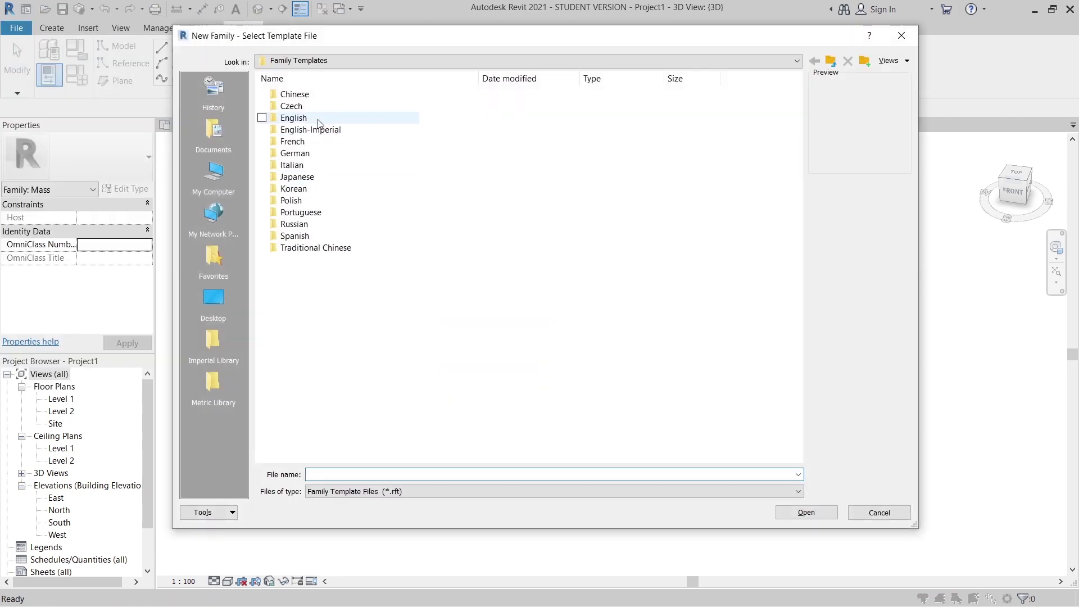
pyautogui.click(315, 118)
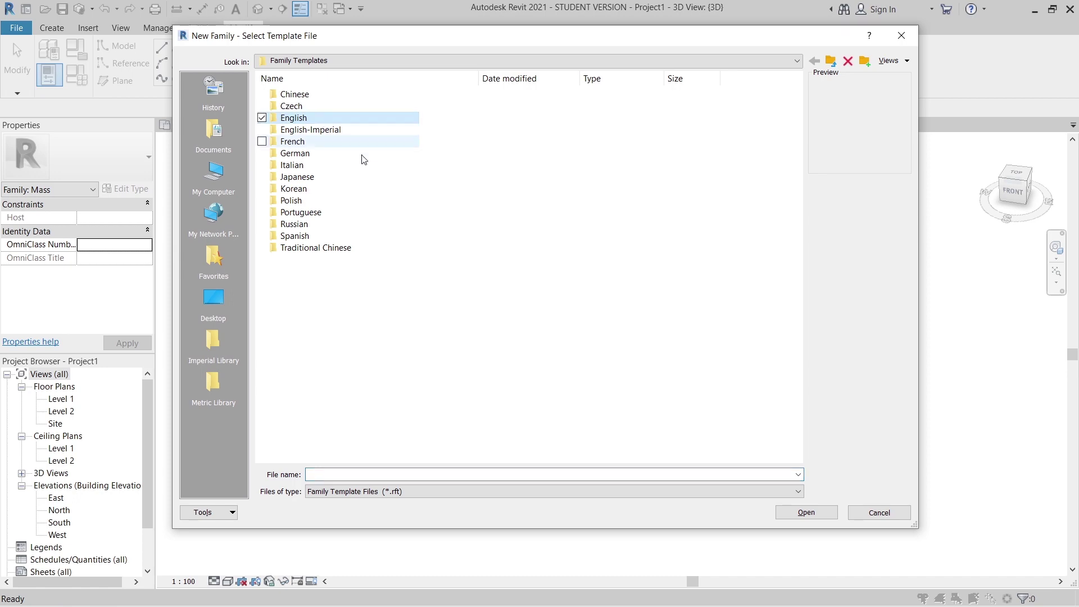
pyautogui.click(329, 117)
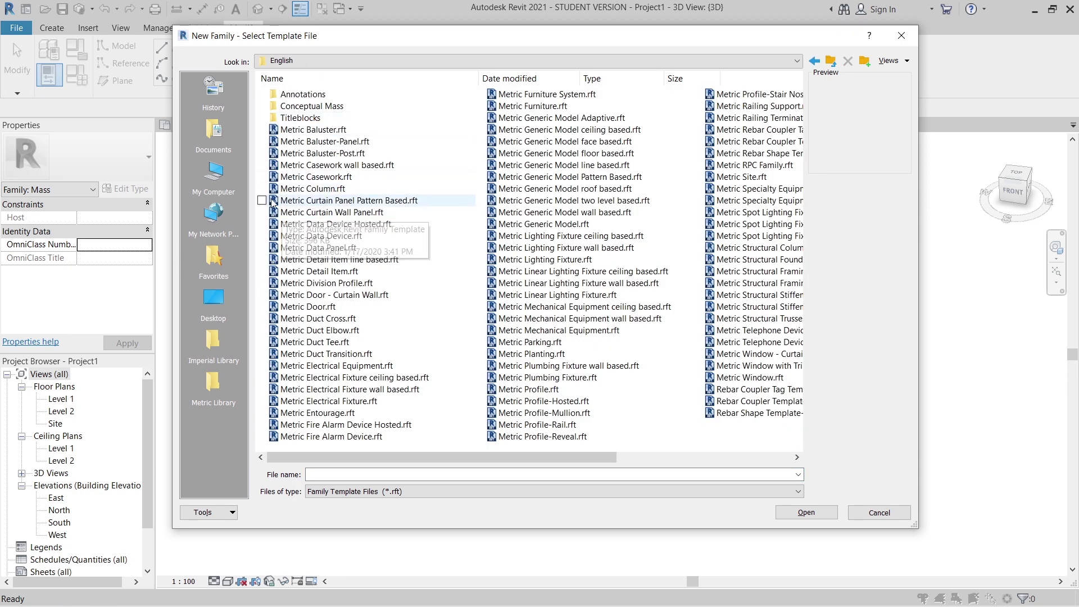
pyautogui.doubleClick(370, 201)
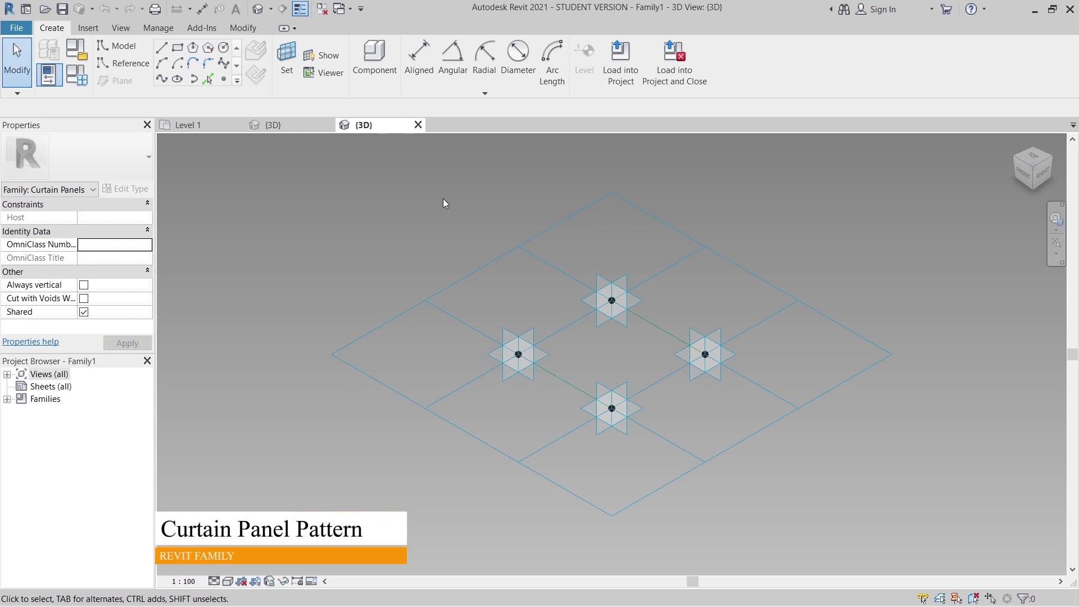
# Apply 420 by 200 spacing to the tile pattern grid
pyautogui.scroll(-3, 443, 200)
pyautogui.keyDown('shift'); pyautogui.moveTo(643, 407); pyautogui.dragTo(653, 347, button='middle'); pyautogui.keyUp('shift')
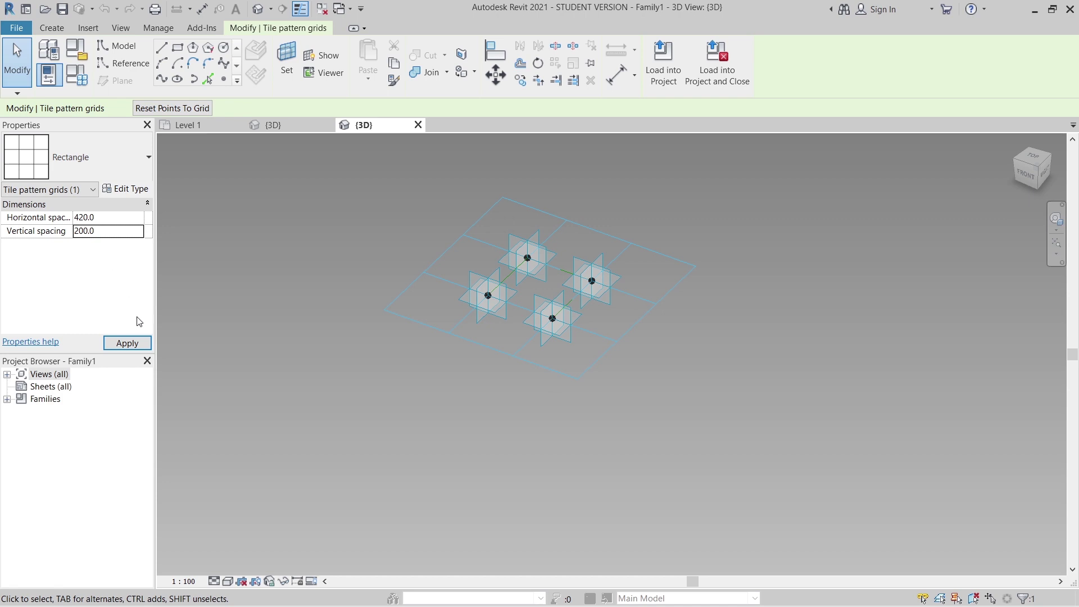
pyautogui.click(122, 344)
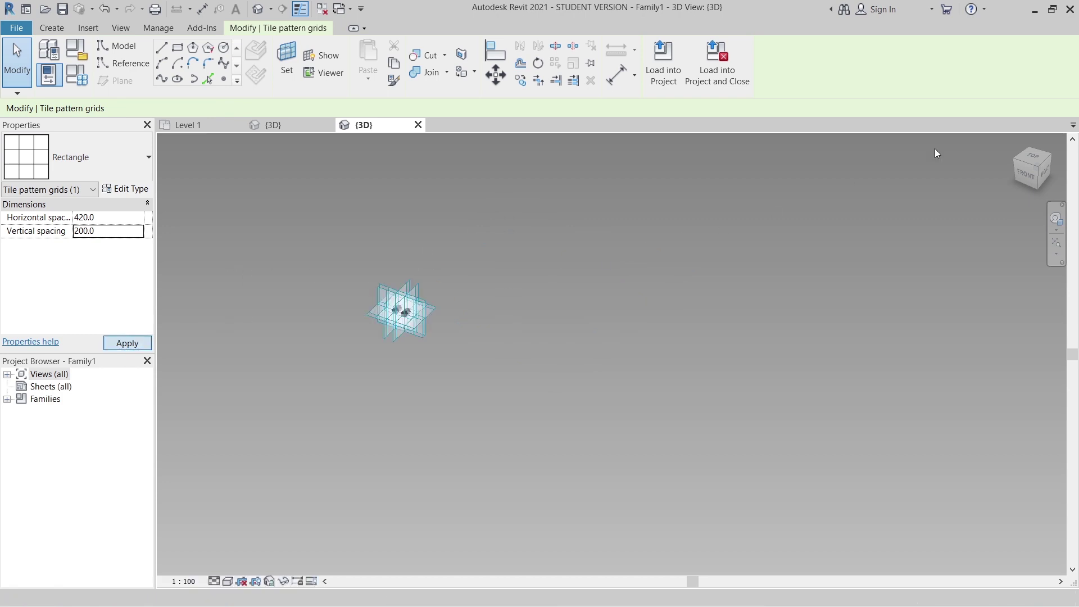
# Open the Level 1 floor plan from the Project Browser
pyautogui.click(9, 380)
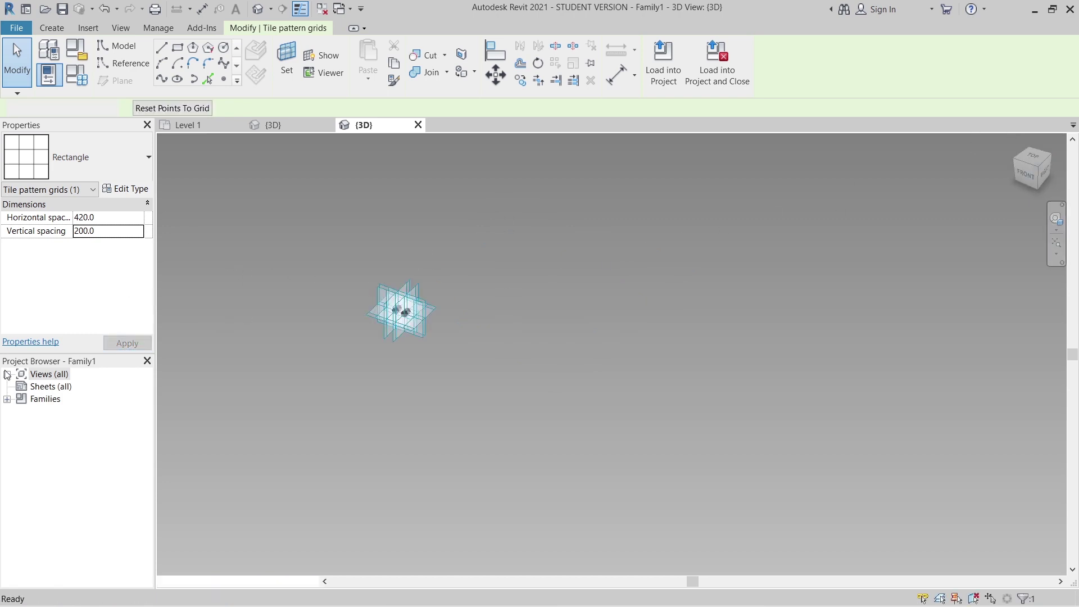
pyautogui.click(7, 375)
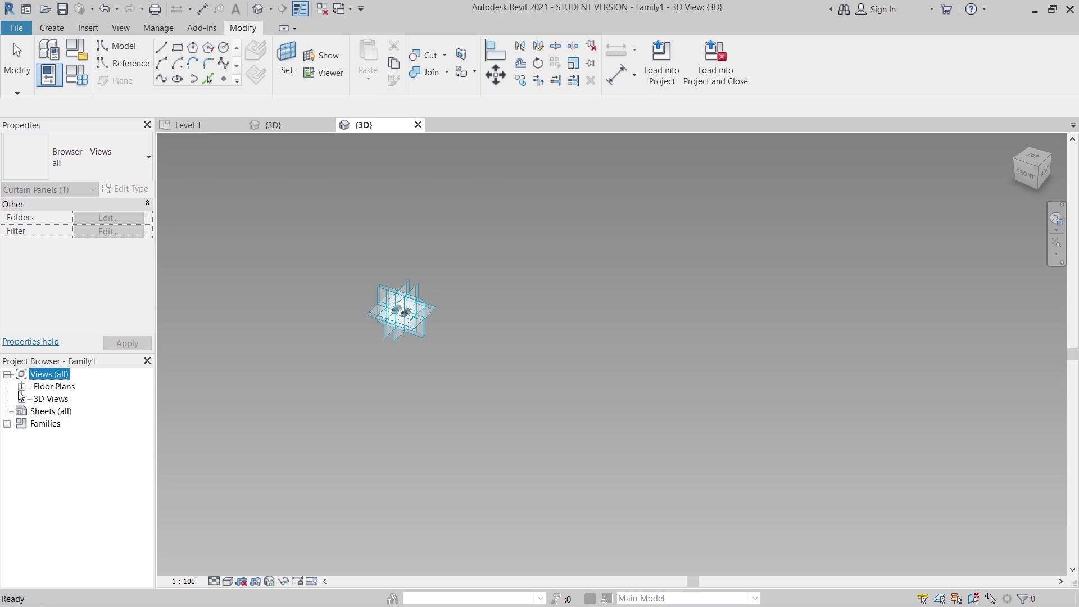
pyautogui.click(22, 387)
pyautogui.doubleClick(56, 399)
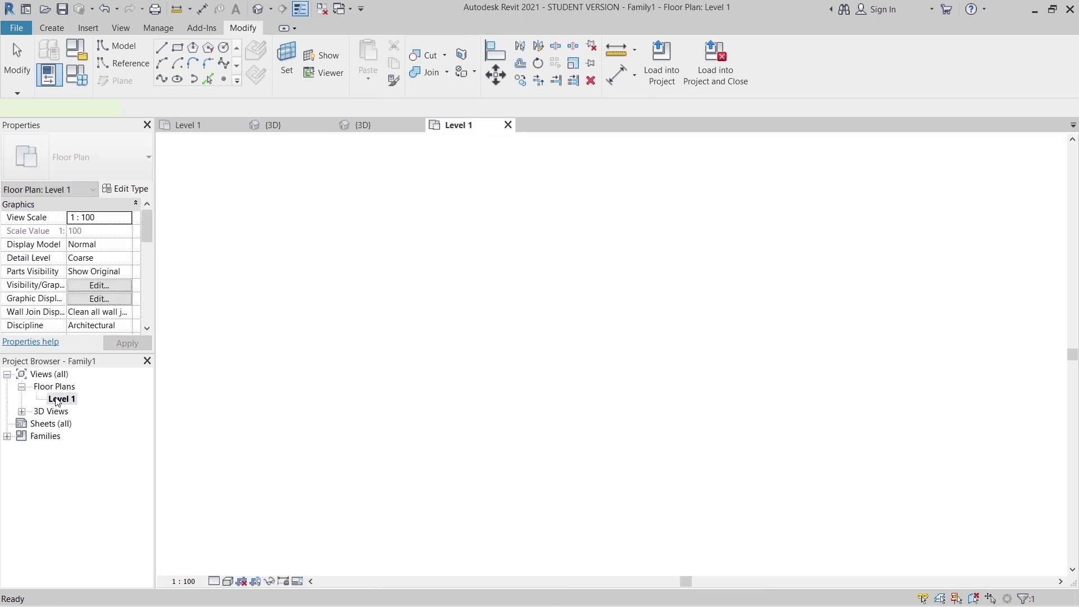
# Zoom into the grid corners, place a test reference point, then delete it
pyautogui.click(600, 369)
pyautogui.scroll(5, 600, 369)
pyautogui.moveTo(600, 337); pyautogui.dragTo(468, 377, button='middle')
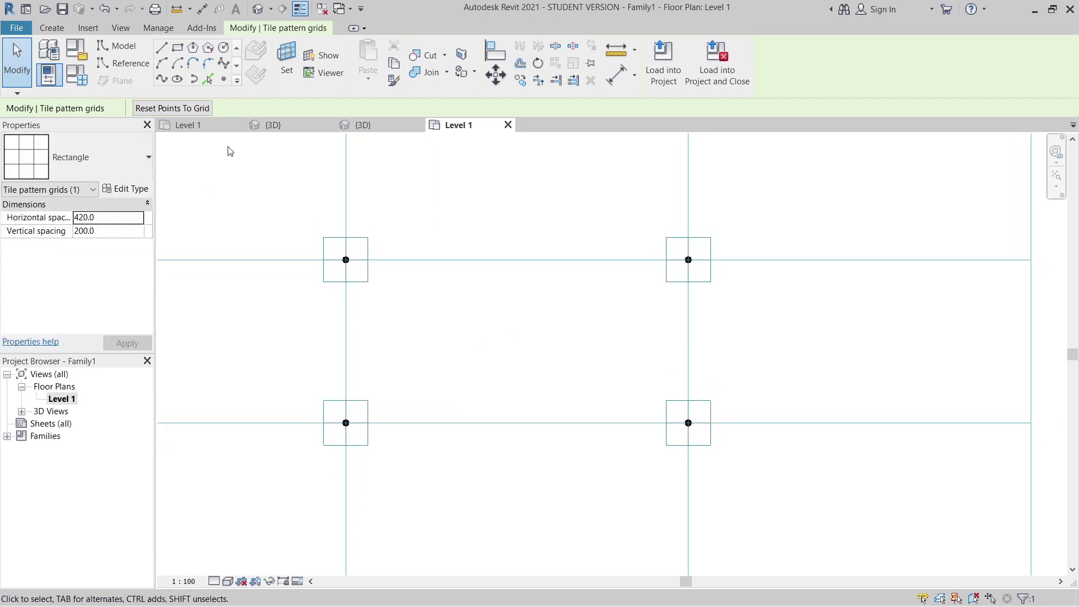
pyautogui.click(123, 63)
pyautogui.click(223, 80)
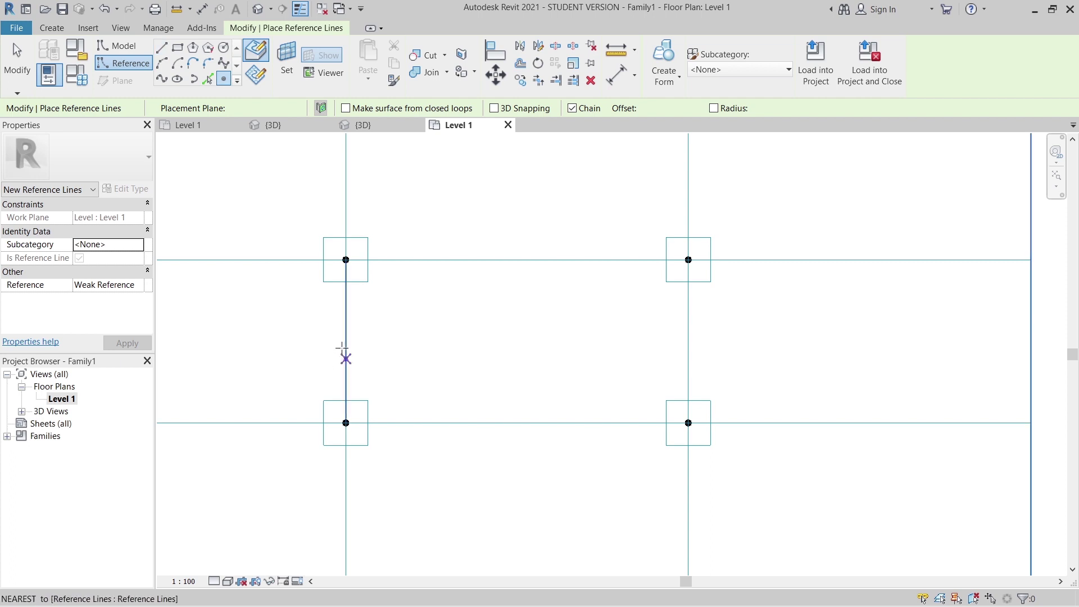
pyautogui.click(346, 341)
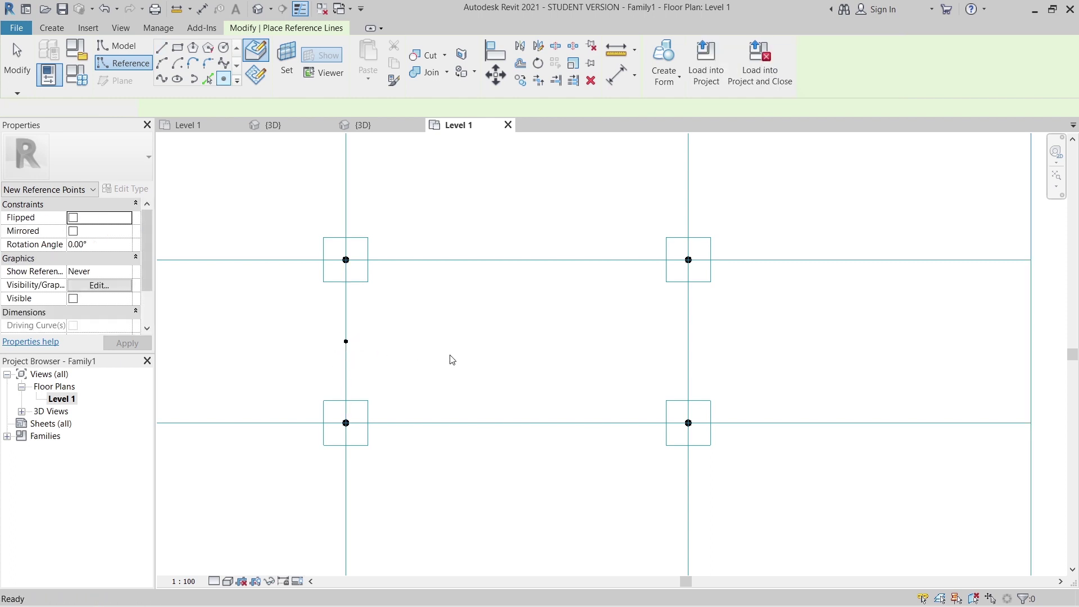
pyautogui.press('Escape')
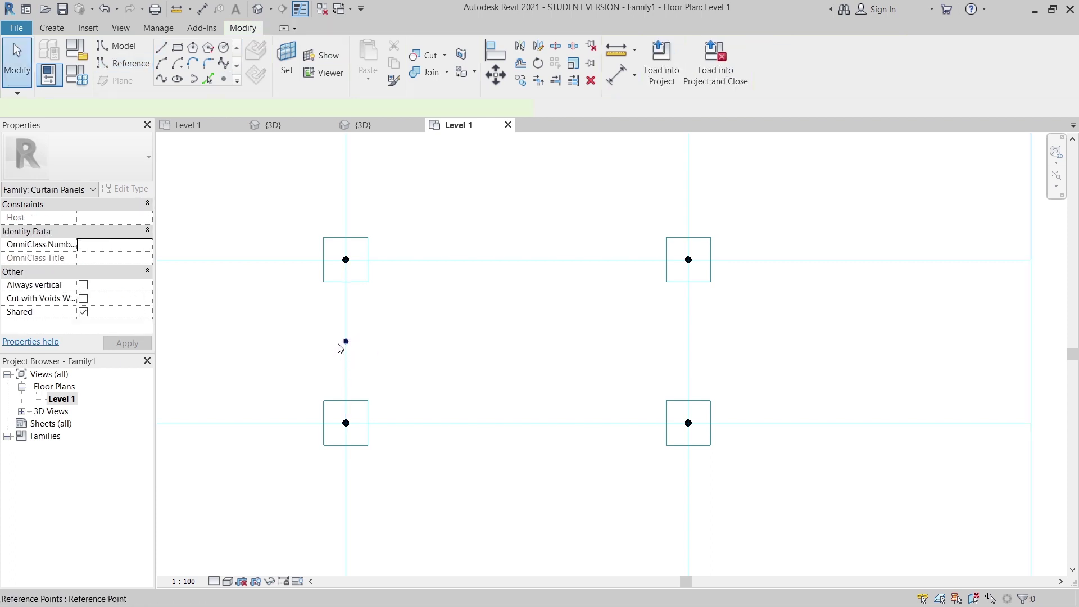
pyautogui.click(339, 345)
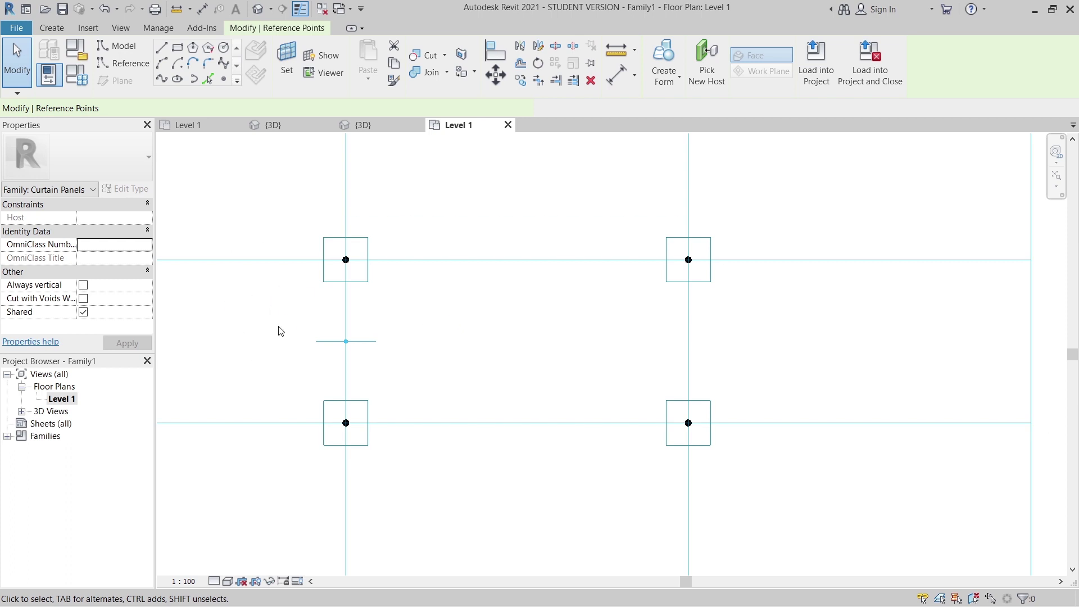
pyautogui.press('Delete')
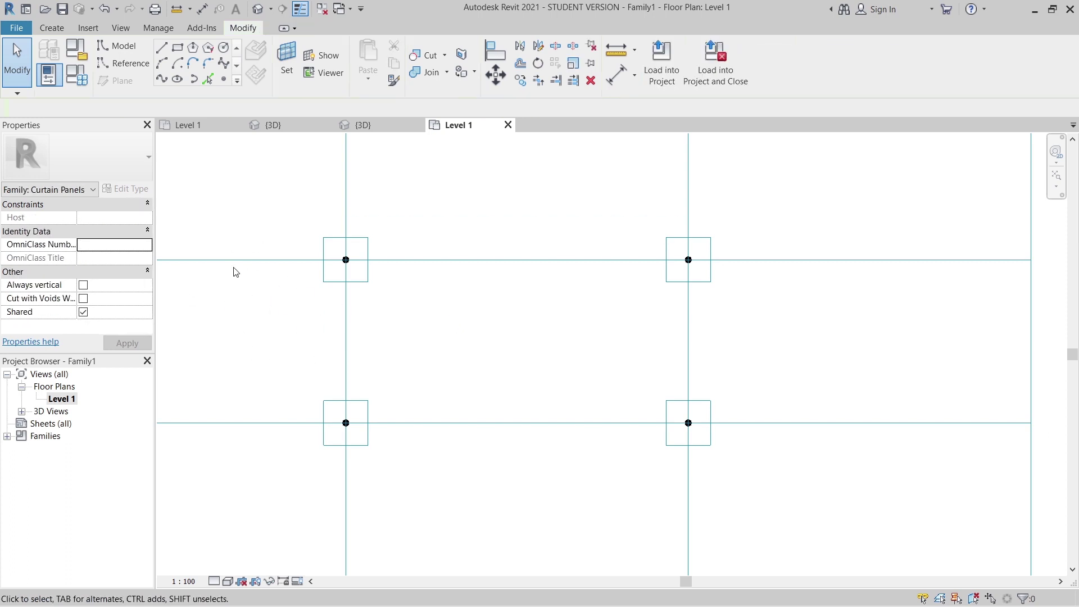
pyautogui.click(224, 79)
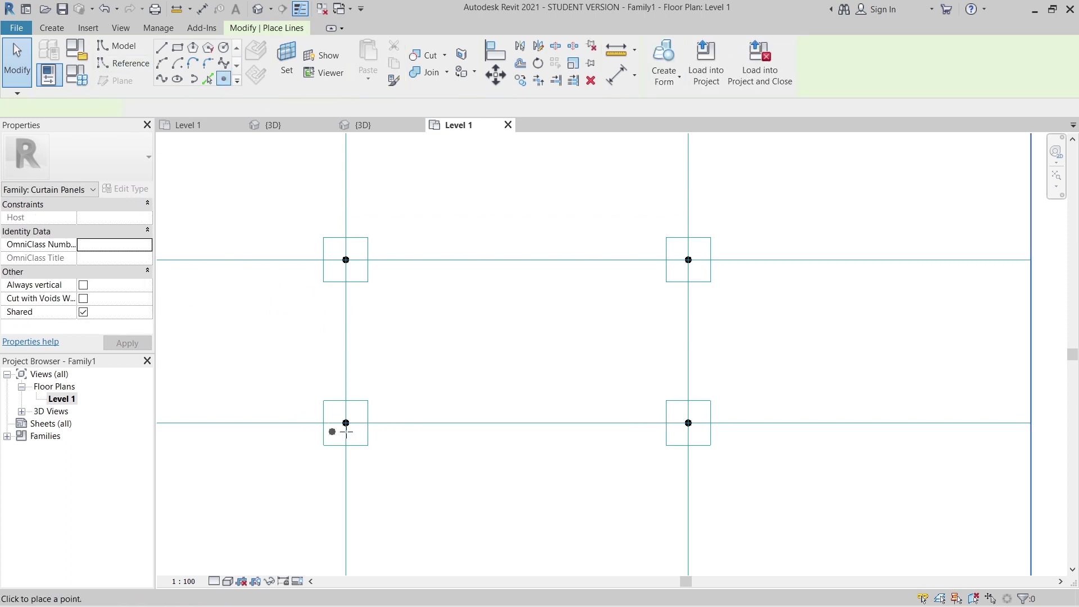
pyautogui.press('Escape')
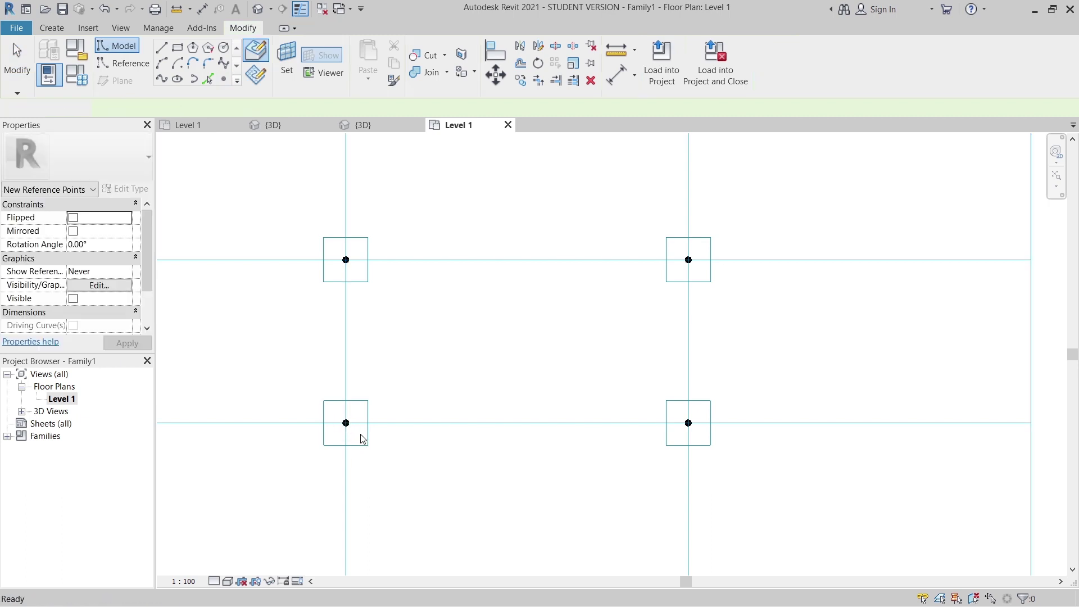
# Select the lower-left corner reference point, cycling overlapping elements with Tab
pyautogui.click(349, 429)
pyautogui.press('Tab')
pyautogui.press('Tab')
pyautogui.press('Tab')
pyautogui.press('Tab')
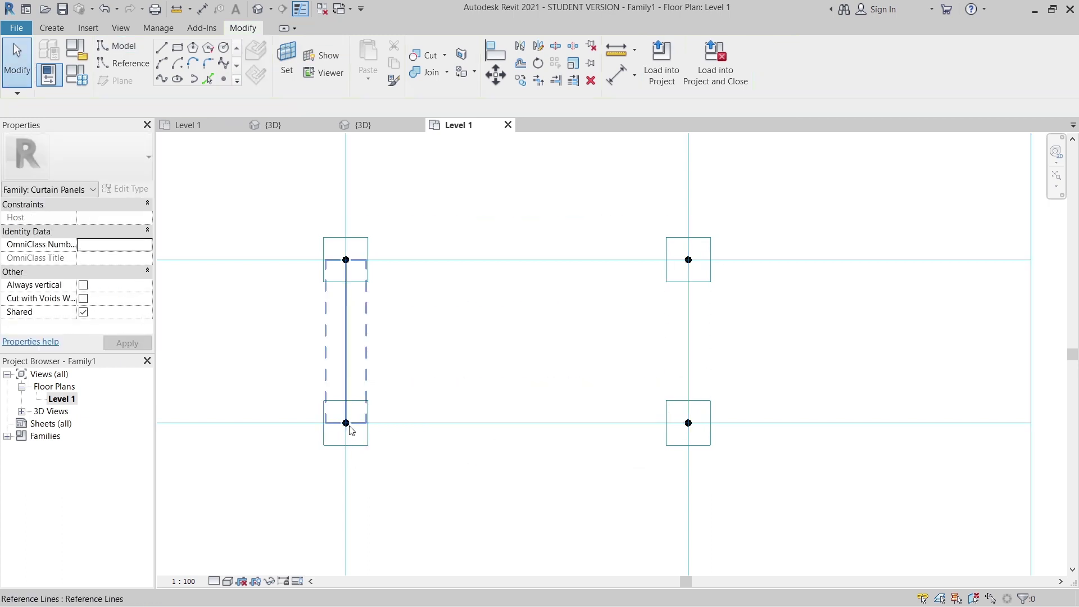
pyautogui.press('Tab')
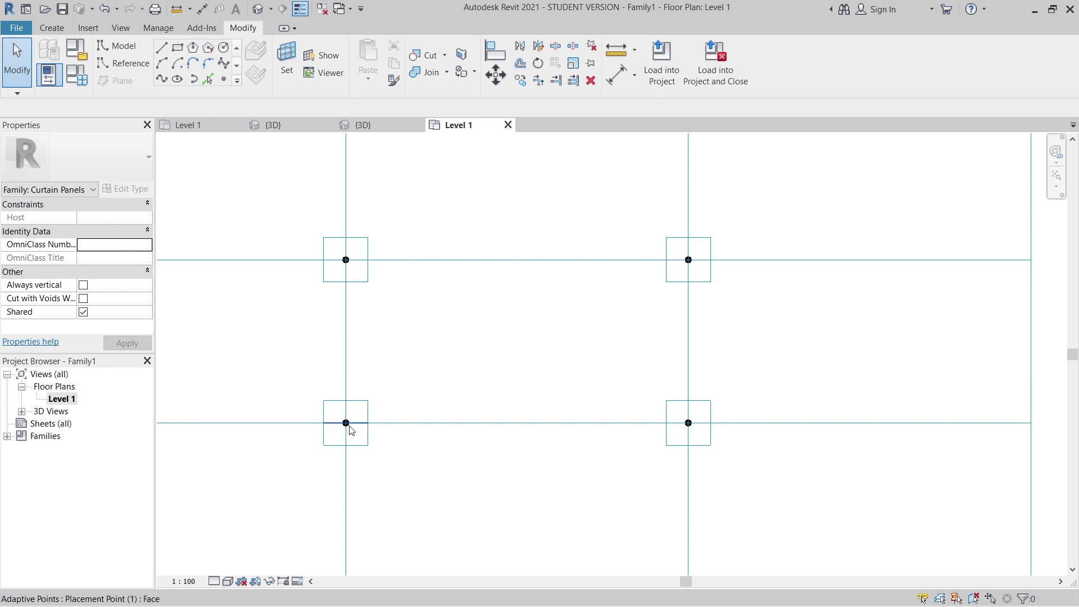
pyautogui.press('Tab')
pyautogui.click(349, 428)
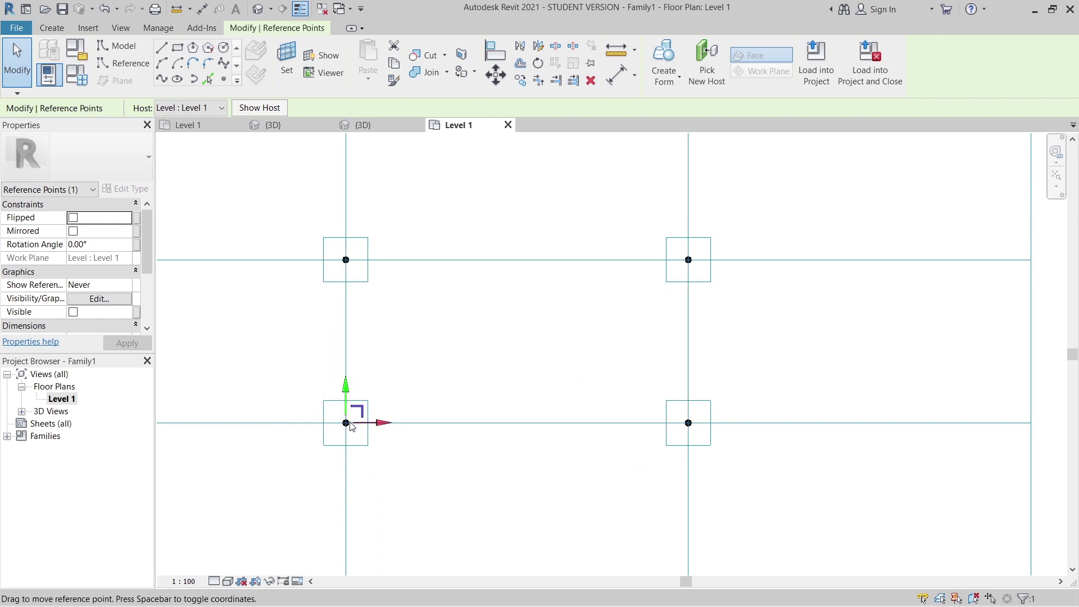
# Move the lower-left reference point up to the left grid line's midpoint
pyautogui.scroll(2, 328, 445)
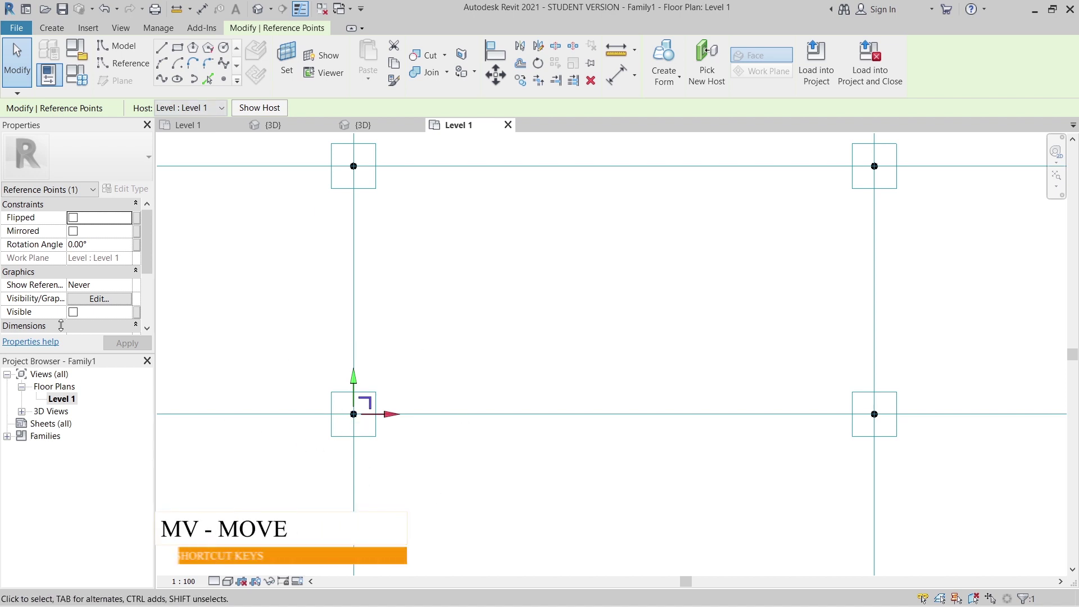
pyautogui.press('m')
pyautogui.press('v')
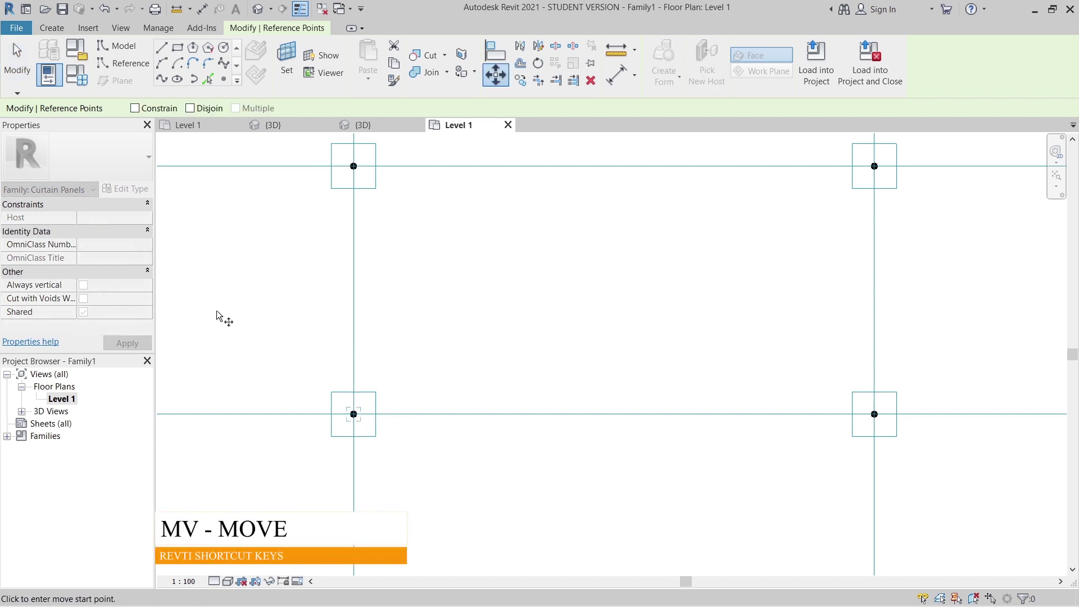
pyautogui.click(354, 414)
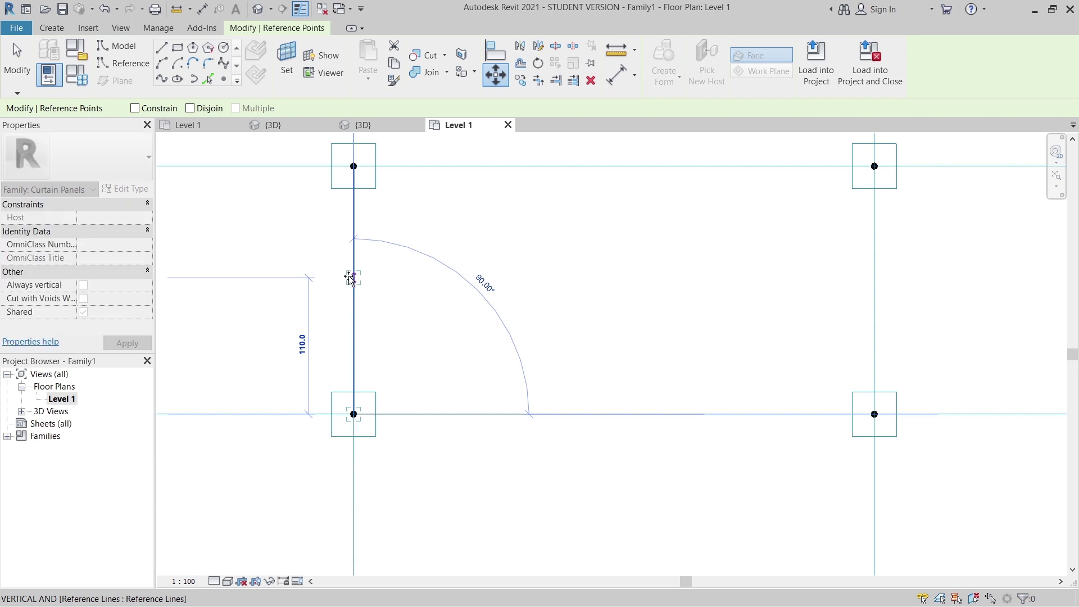
pyautogui.click(366, 297)
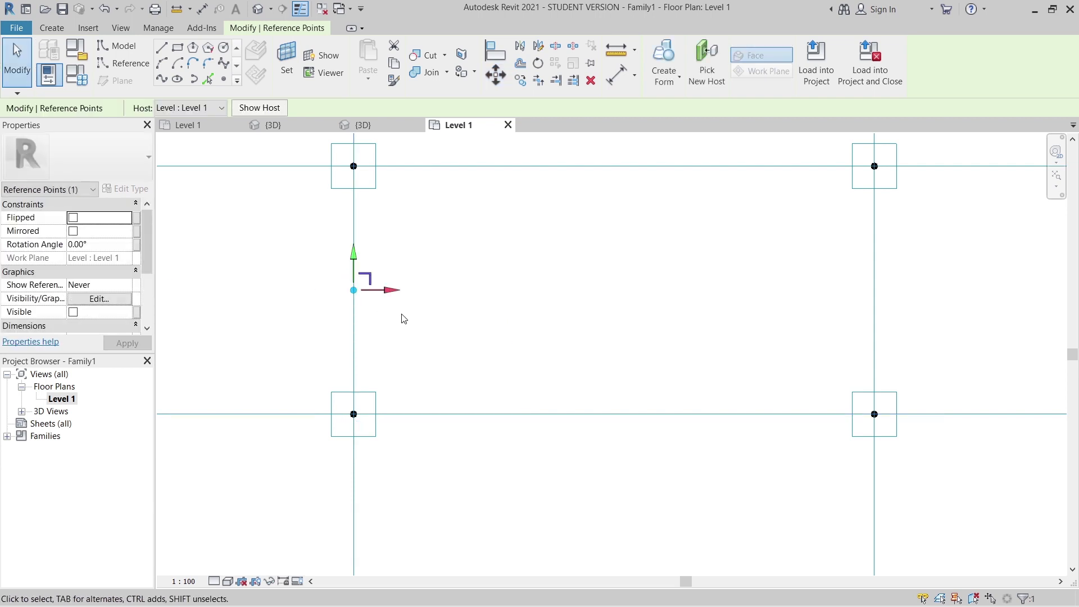
# Move the reference point 260 to the right
pyautogui.press('m')
pyautogui.press('v')
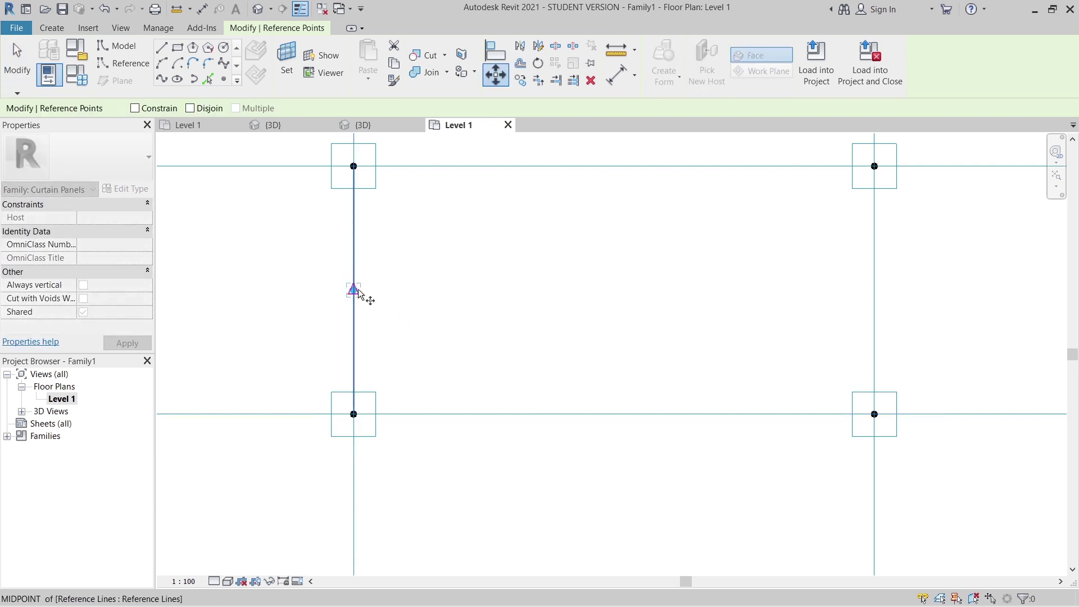
pyautogui.click(354, 290)
pyautogui.write('2')
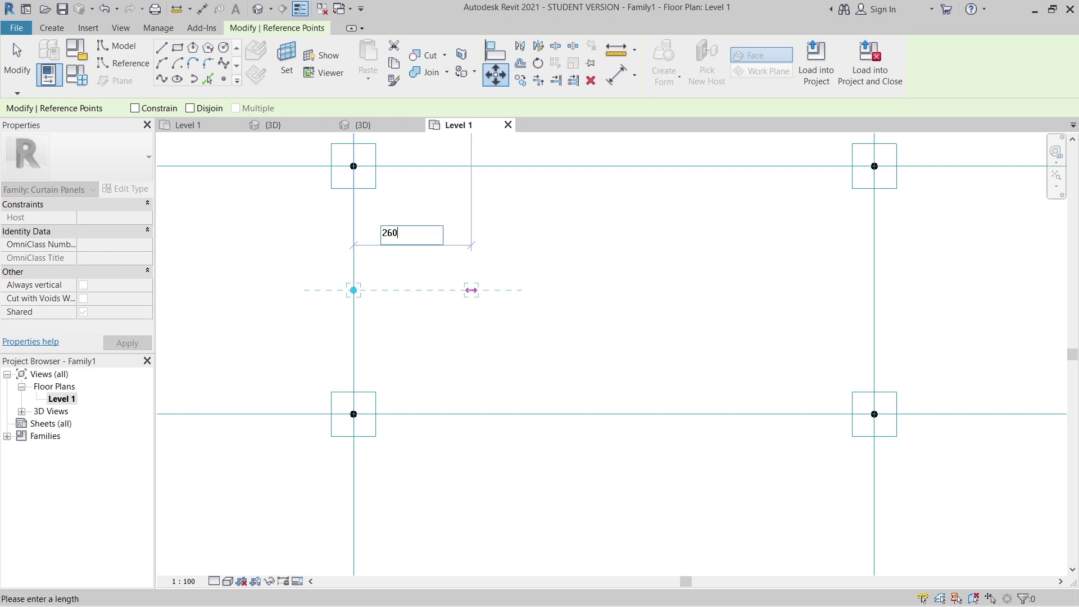
pyautogui.write('60')
pyautogui.press('Return')
pyautogui.press('Escape')
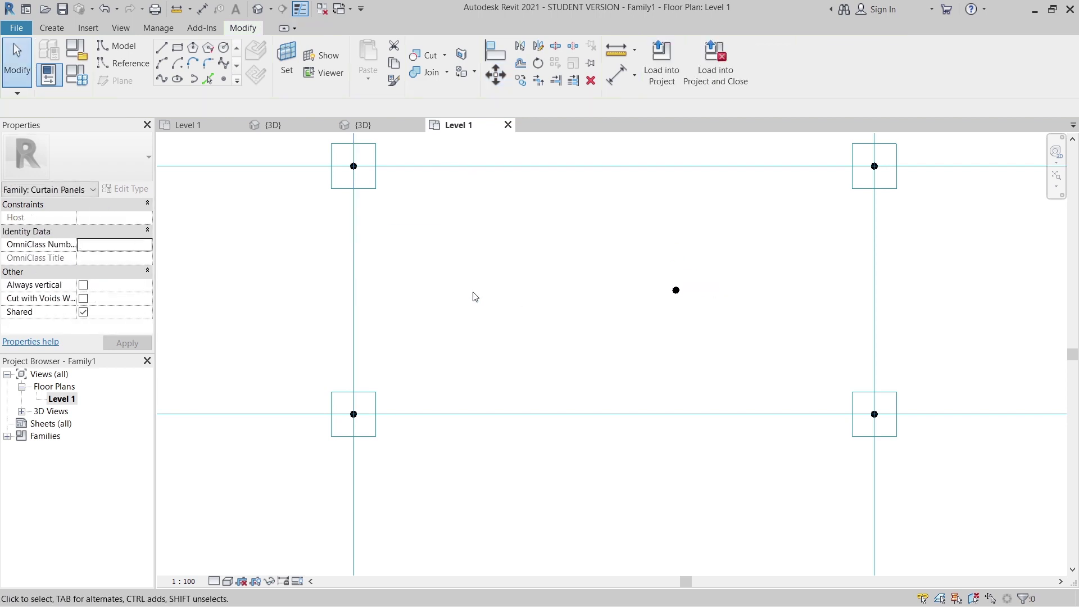
pyautogui.moveTo(476, 296); pyautogui.dragTo(532, 307, button='middle')
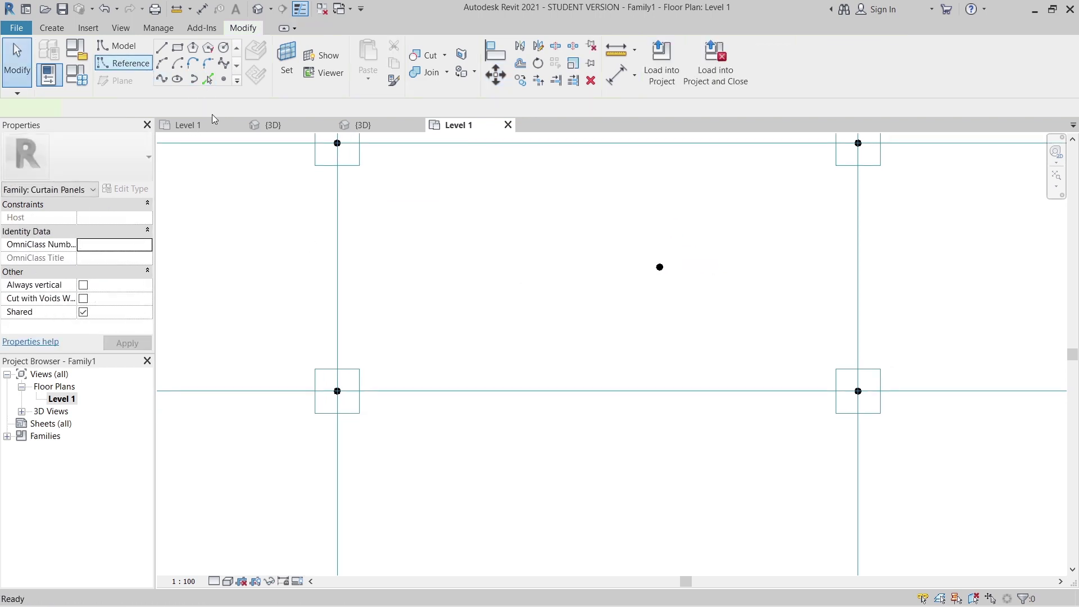
# Place a reference point, then Tab-select the reference point at the tile grid's lower-right corner
pyautogui.click(224, 79)
pyautogui.click(456, 350)
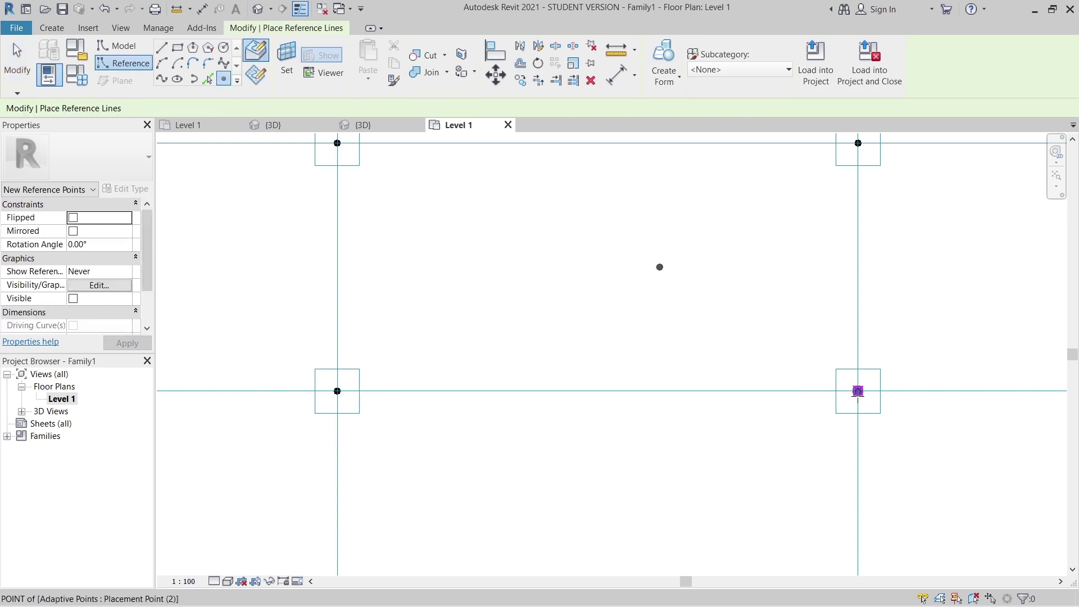
pyautogui.press('Escape')
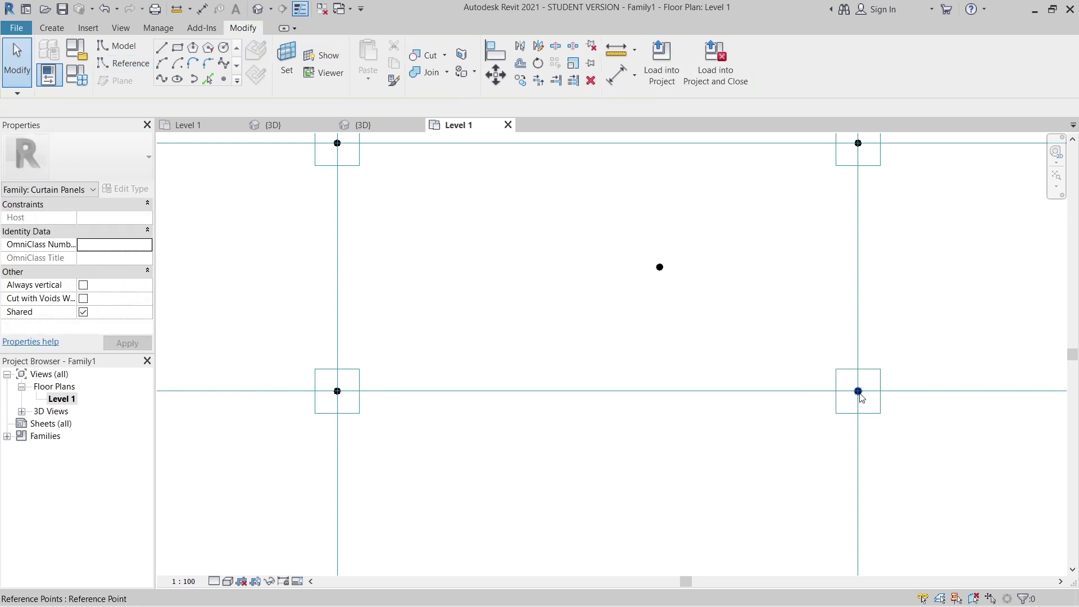
pyautogui.press('Tab')
pyautogui.press('Tab')
pyautogui.press('Tab')
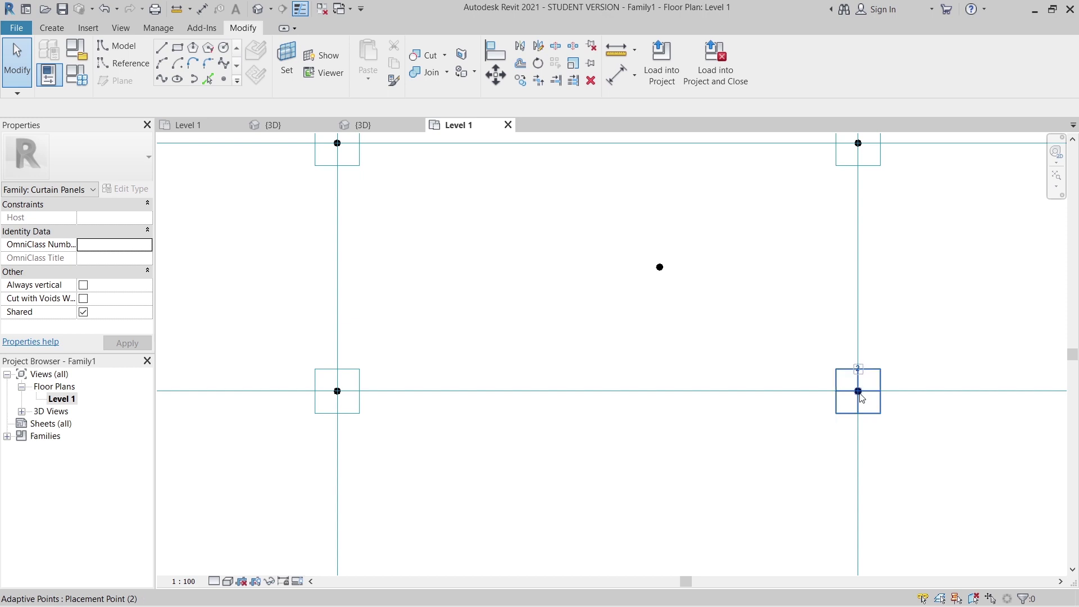
pyautogui.press('Tab')
pyautogui.click(862, 398)
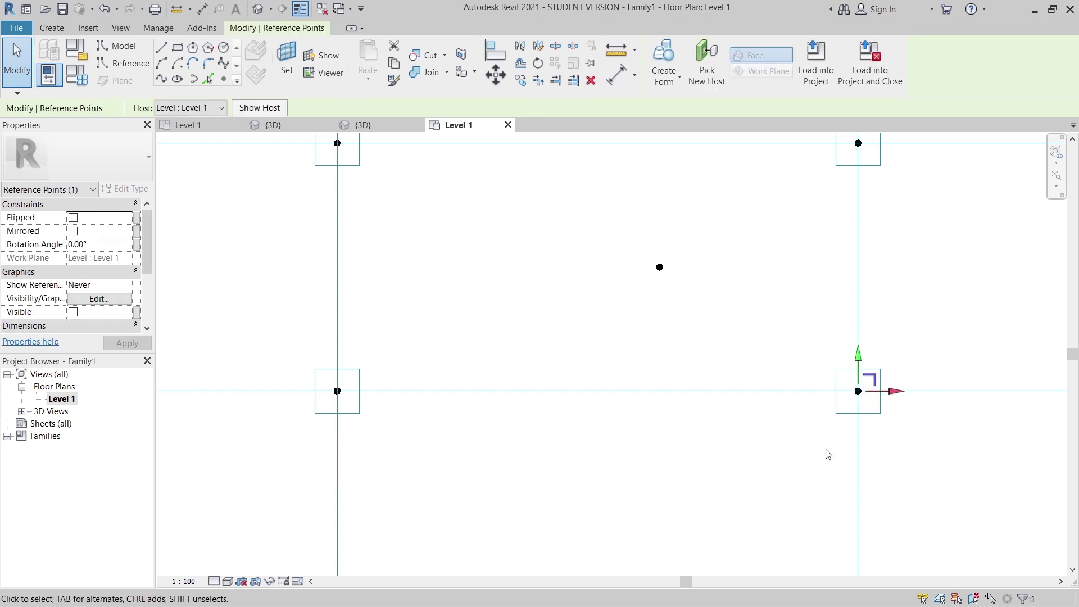
# Move the reference point 260 to the left with MV
pyautogui.press('m')
pyautogui.press('v')
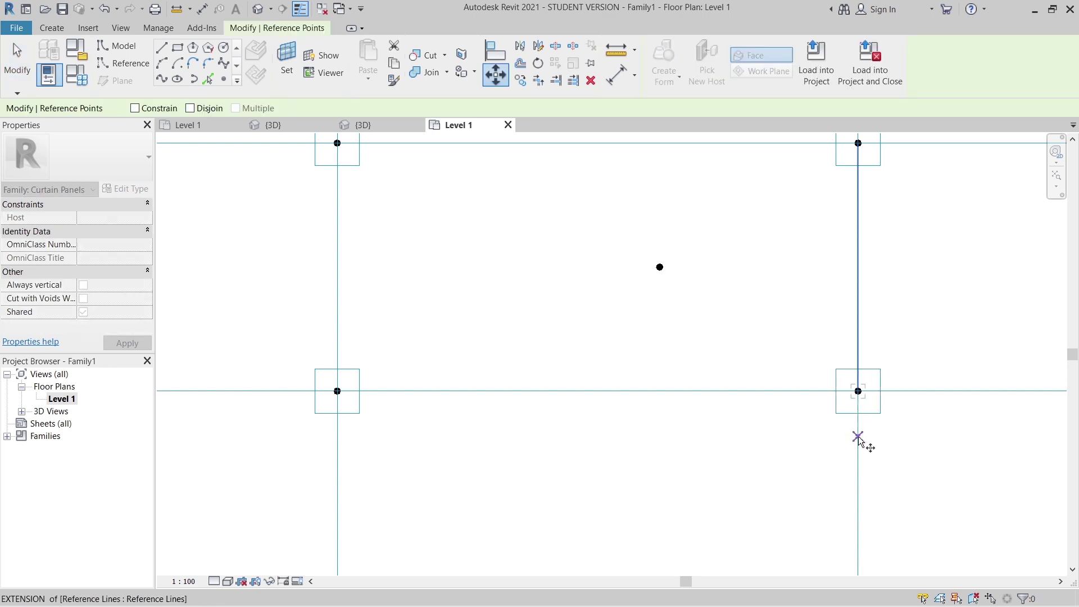
pyautogui.click(859, 437)
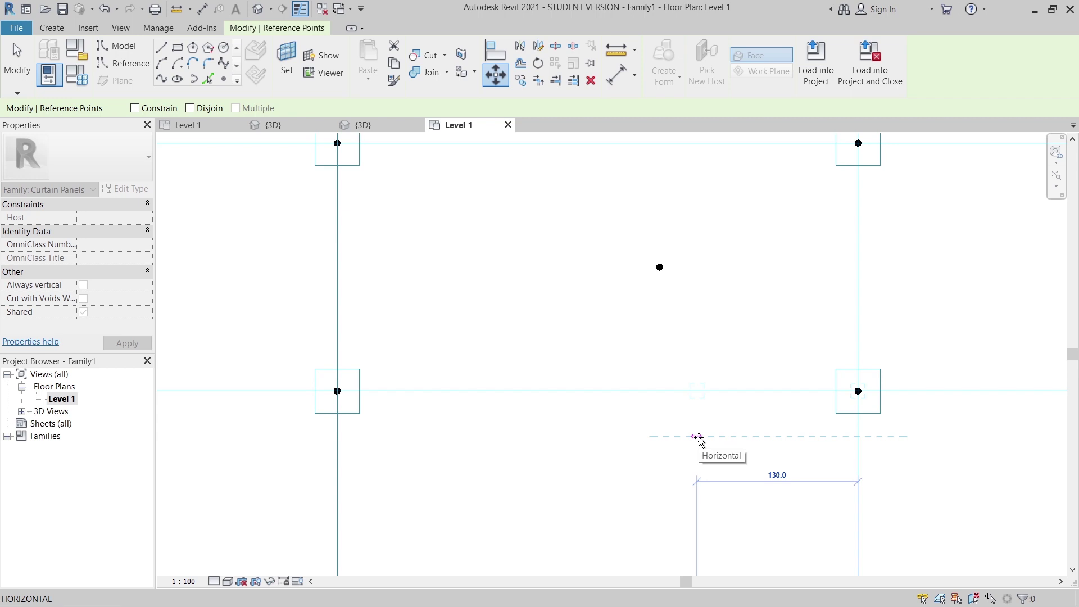
pyautogui.write('260')
pyautogui.press('Return')
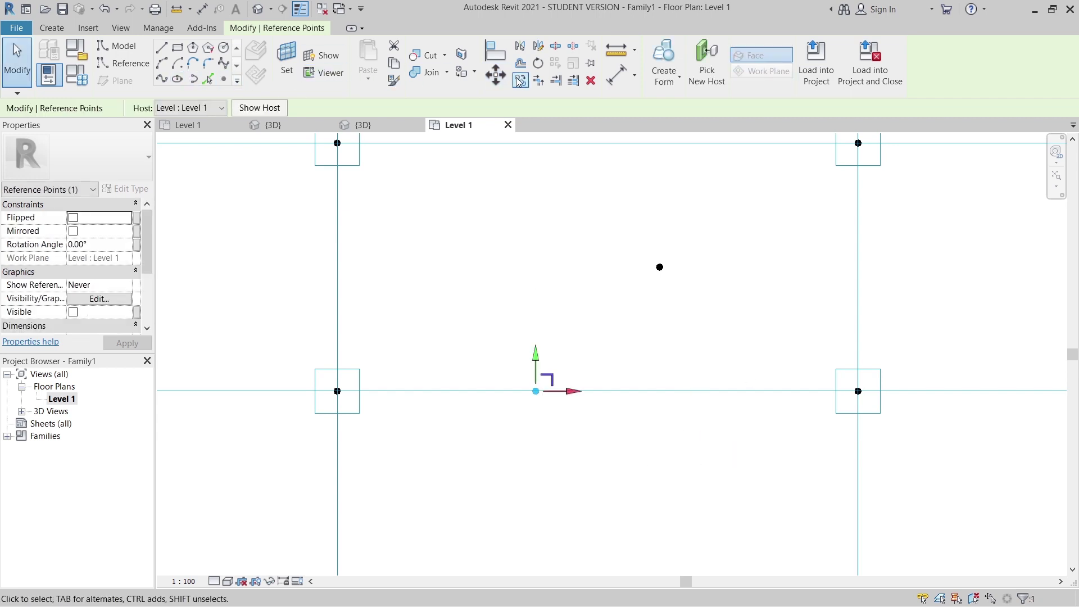
# Move the point 100 up, level with the first point, then deselect and recentre the grid
pyautogui.click(496, 74)
pyautogui.click(858, 392)
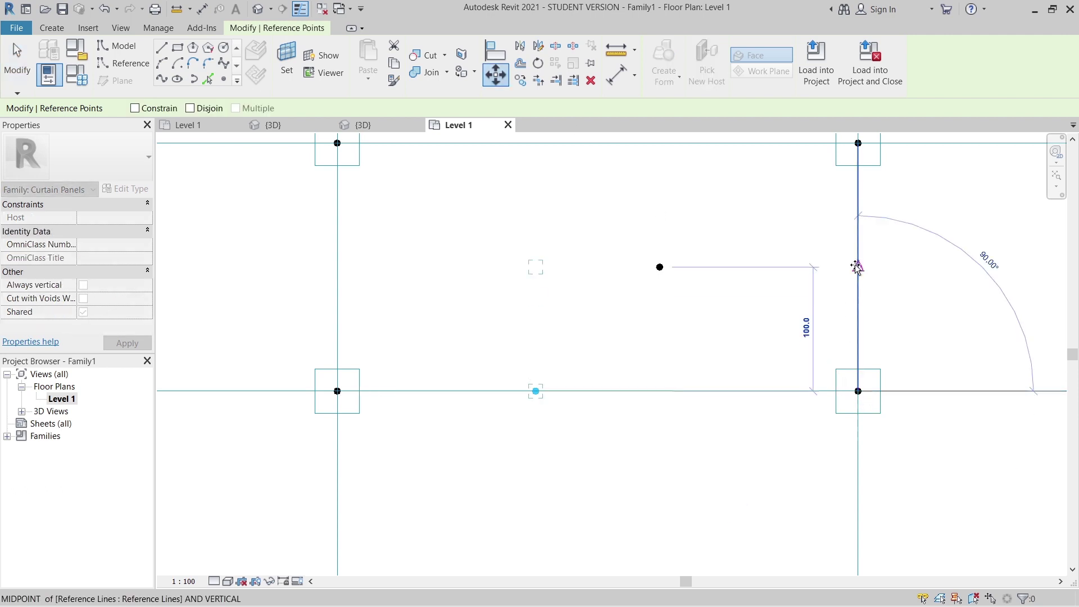
pyautogui.click(857, 267)
pyautogui.press('Escape')
pyautogui.scroll(-1, 786, 347)
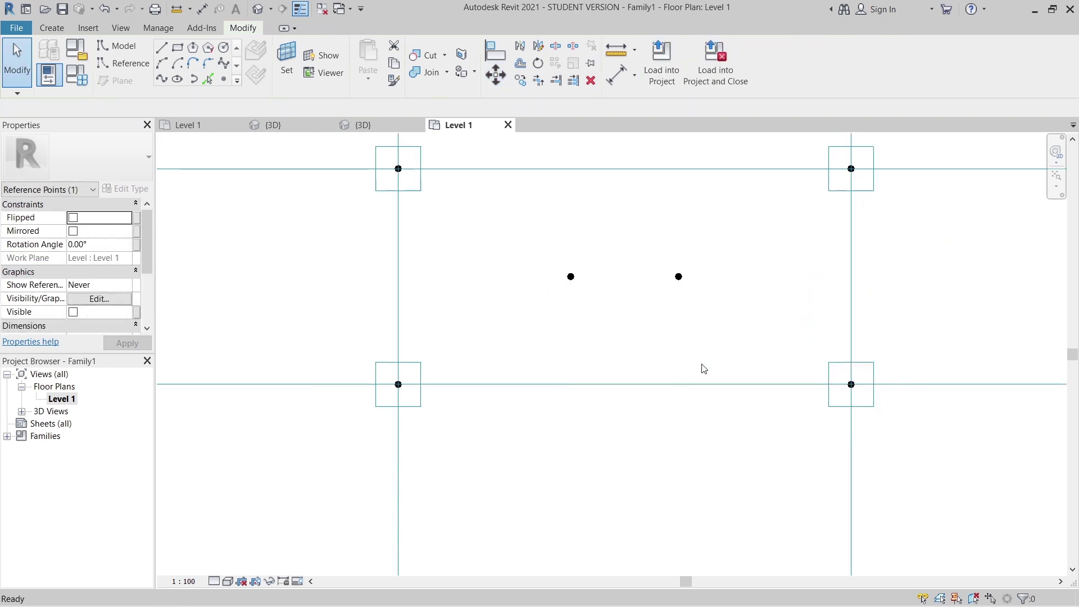
pyautogui.moveTo(462, 231); pyautogui.dragTo(371, 304, button='middle')
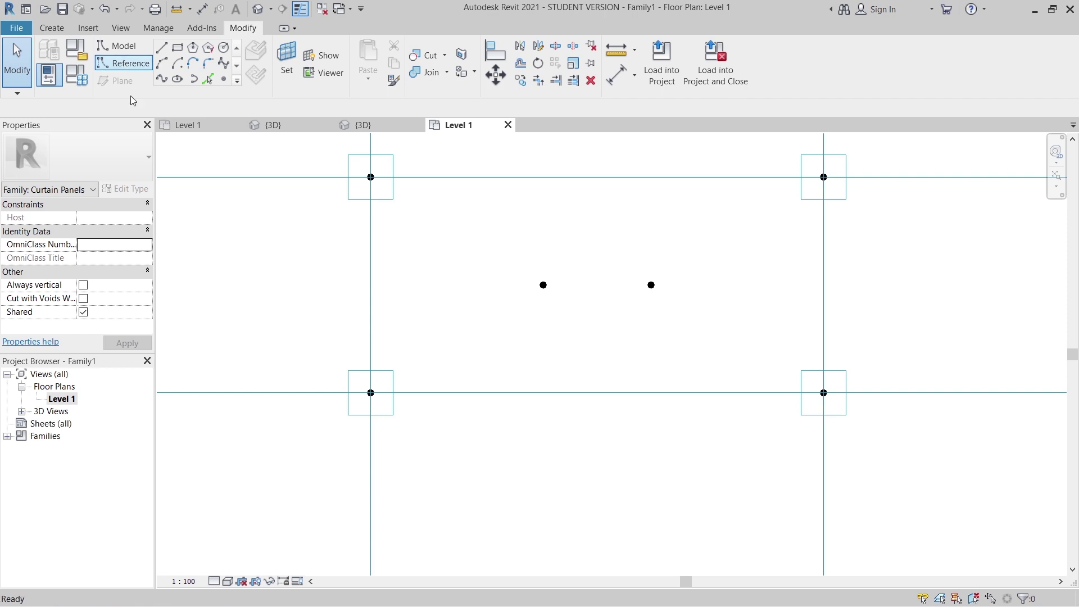
# Draw two reference-line rectangles on the work plane: top-left corner to right inner point, bottom-right corner to left inner point
pyautogui.click(123, 62)
pyautogui.click(177, 47)
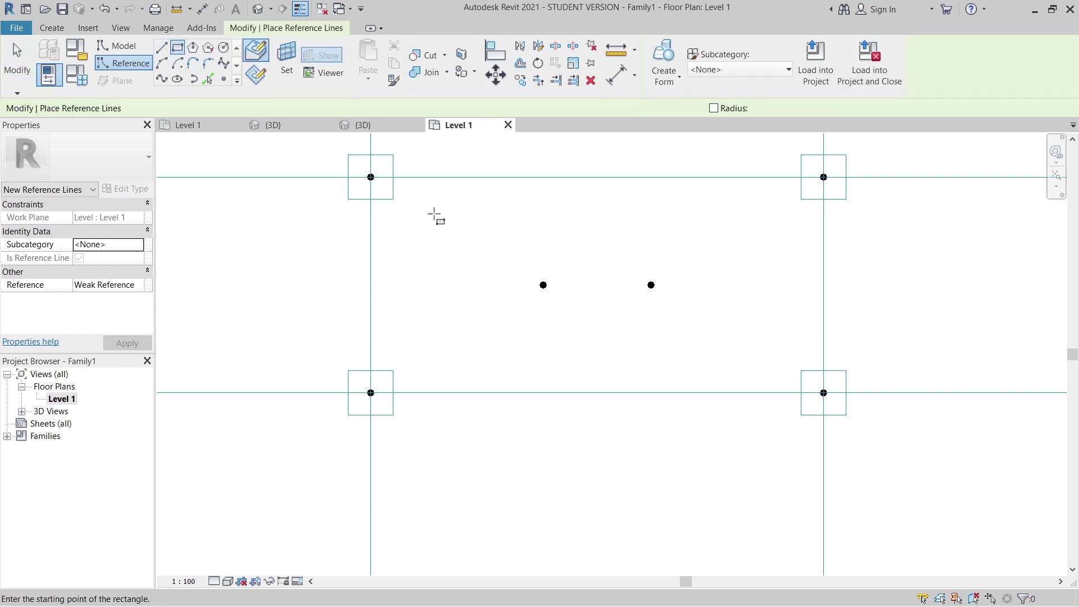
pyautogui.click(254, 71)
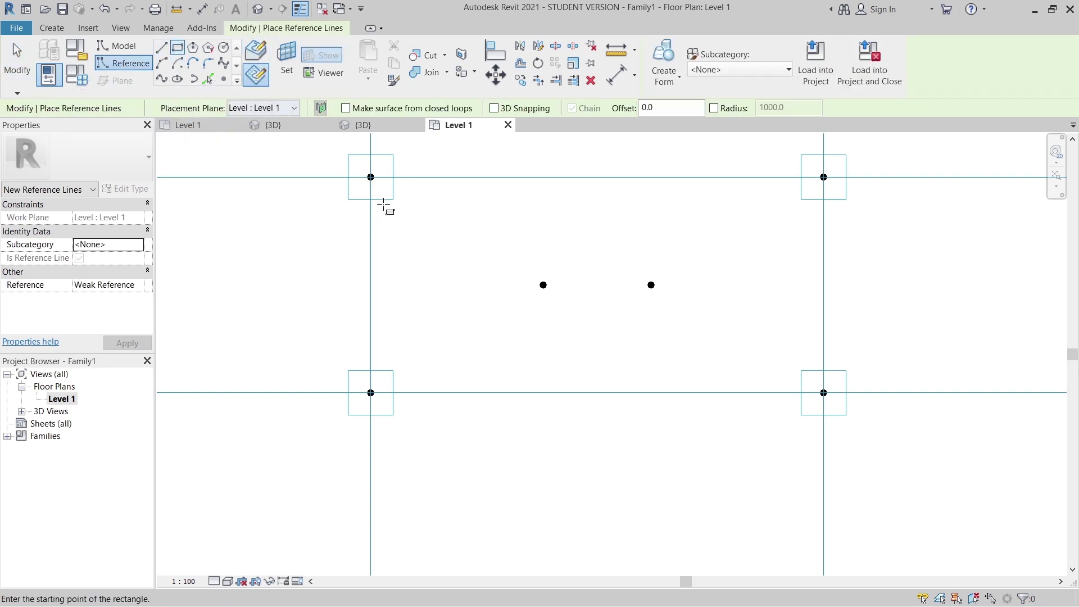
pyautogui.click(371, 177)
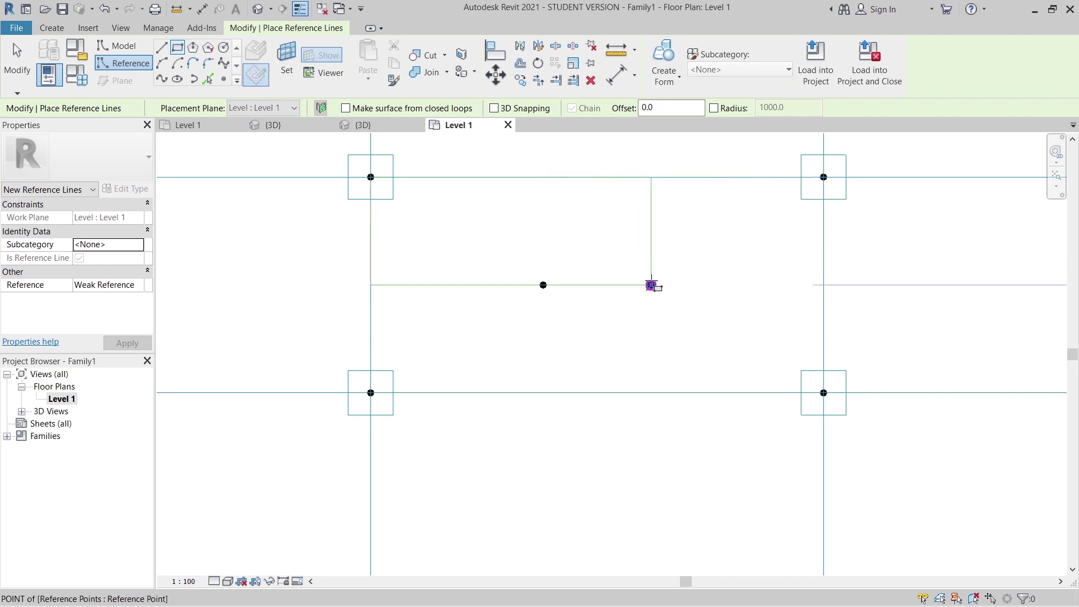
pyautogui.click(652, 285)
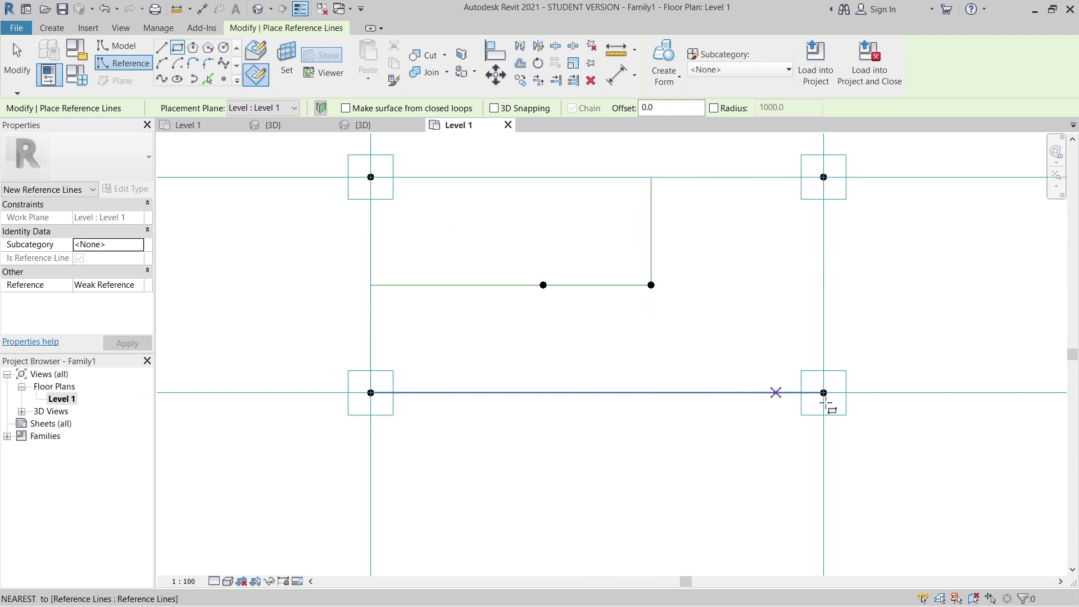
pyautogui.click(824, 393)
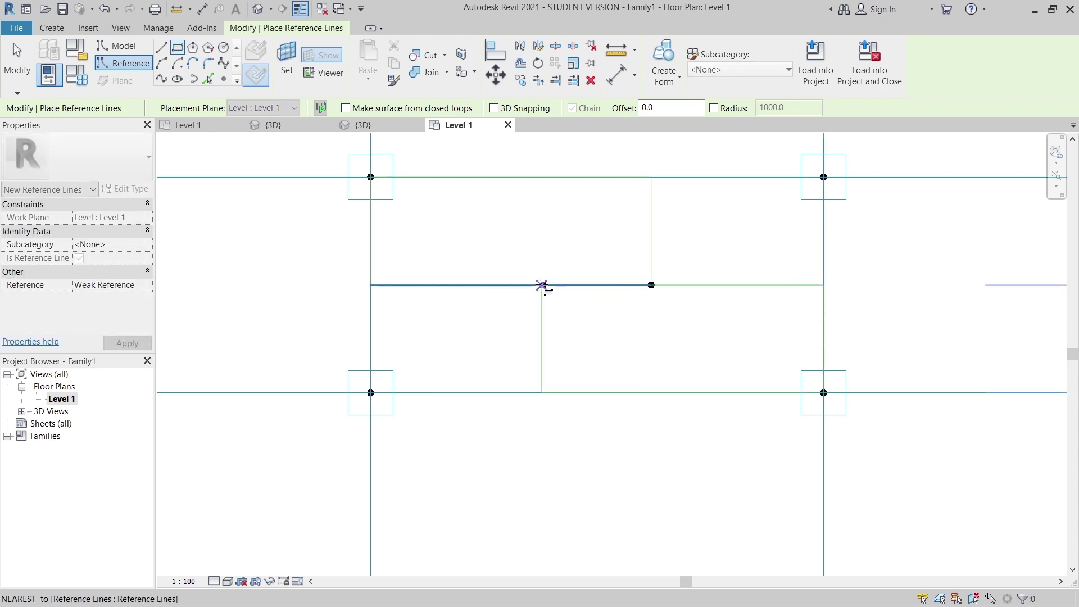
pyautogui.click(544, 285)
pyautogui.press('Escape')
pyautogui.press('Escape')
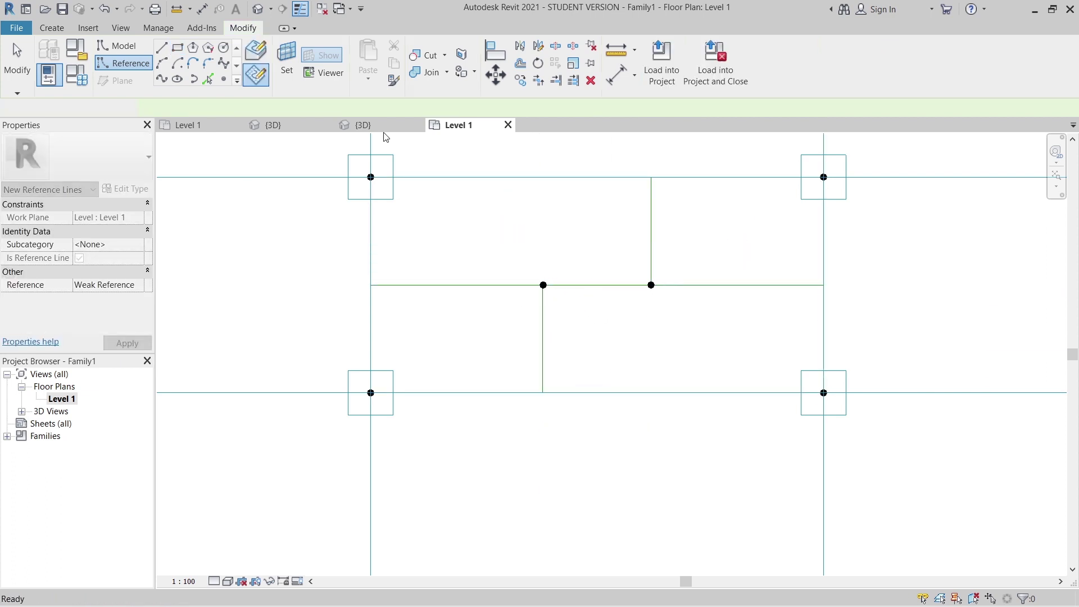
# Close the extra Level 1 plan and extrude one rectangle's four reference lines into a solid form
pyautogui.click(508, 125)
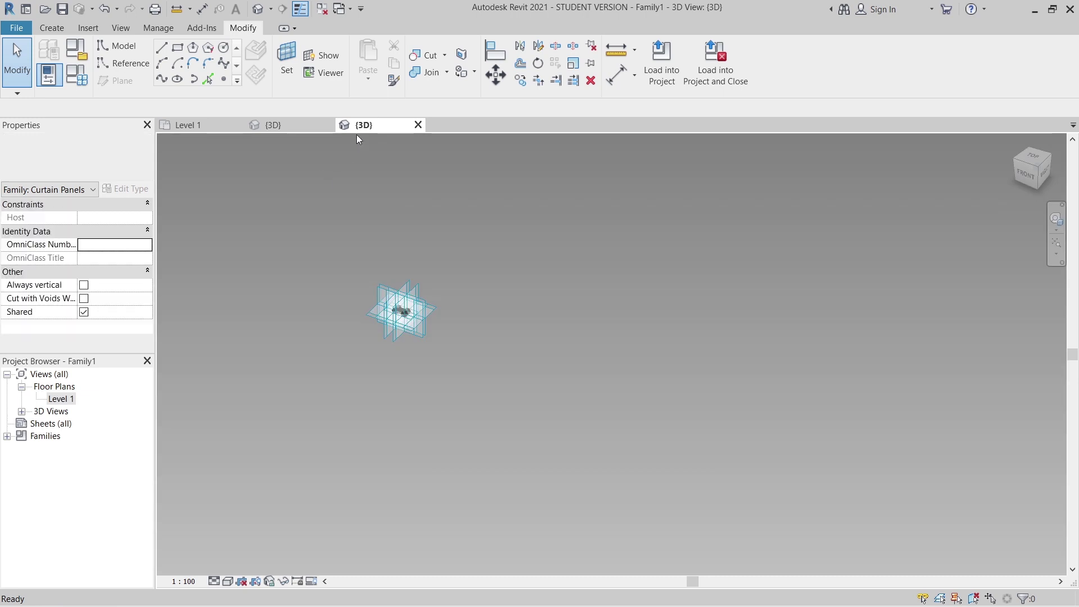
pyautogui.scroll(10, 387, 265)
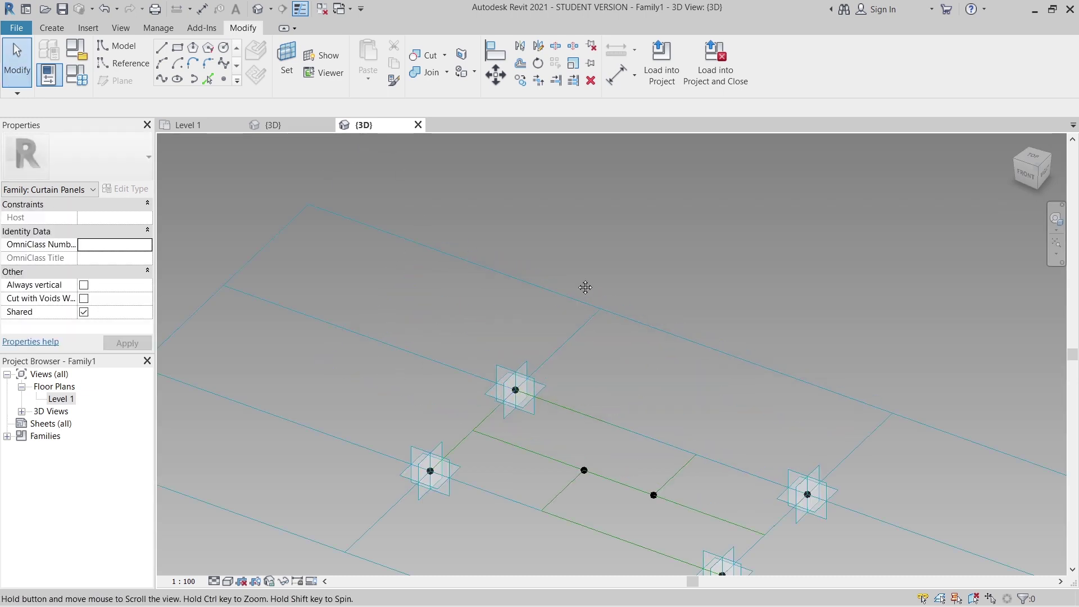
pyautogui.moveTo(624, 462); pyautogui.dragTo(584, 427, button='middle')
pyautogui.click(633, 462)
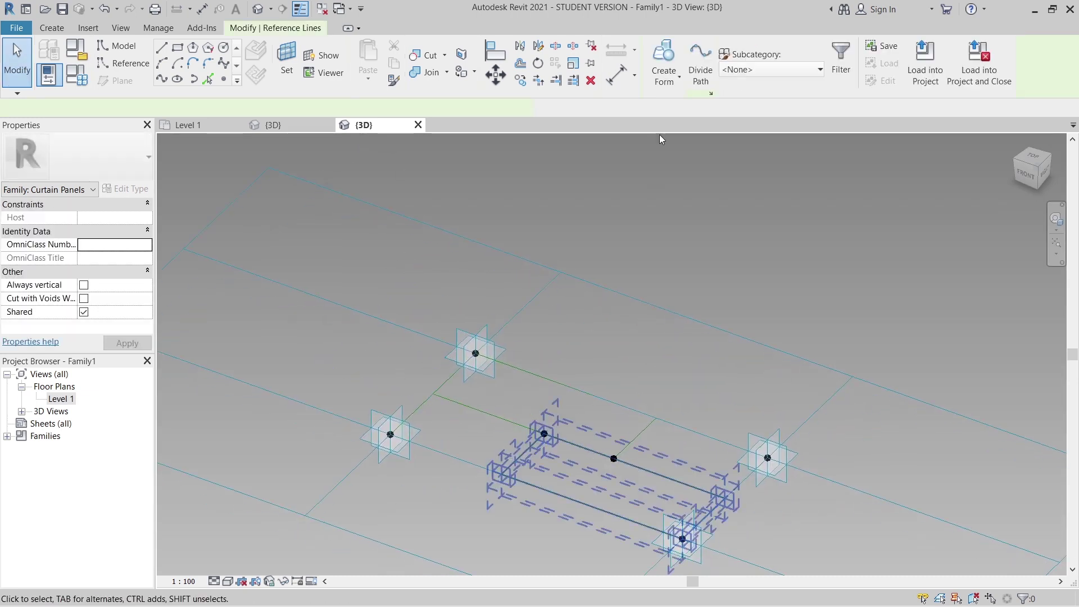
pyautogui.click(660, 83)
pyautogui.click(664, 104)
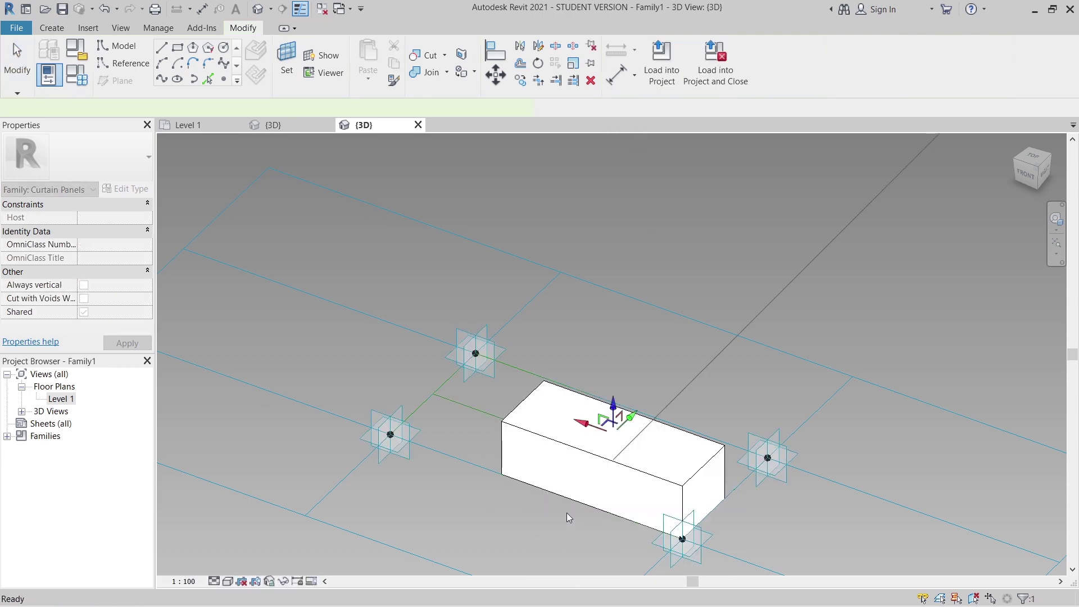
# Undo the accidental Divide Path on the other rectangle's reference lines
pyautogui.moveTo(458, 445); pyautogui.dragTo(425, 403, button='middle')
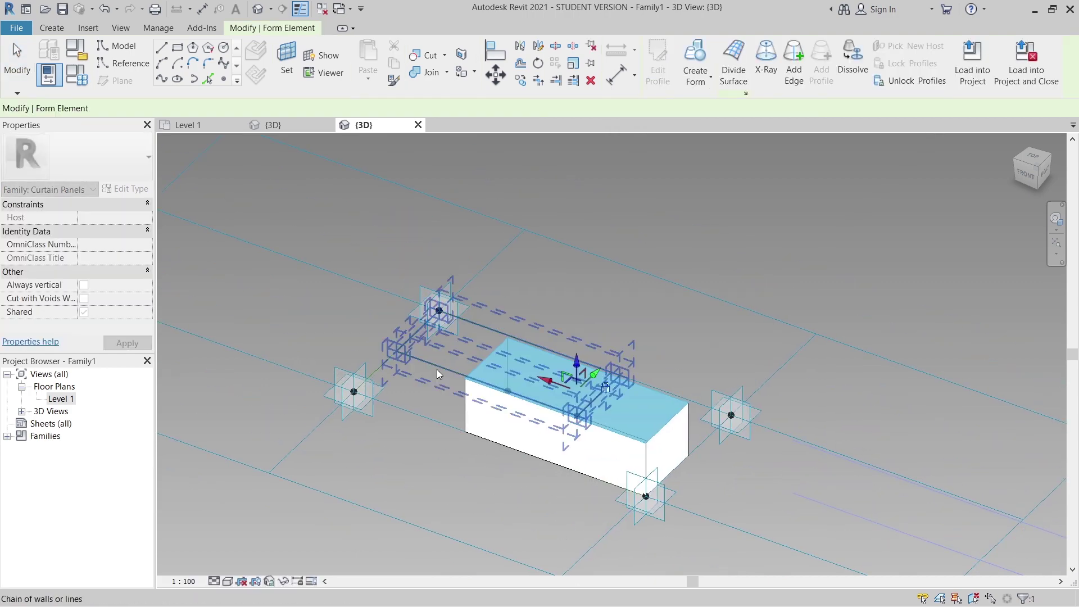
pyautogui.click(701, 85)
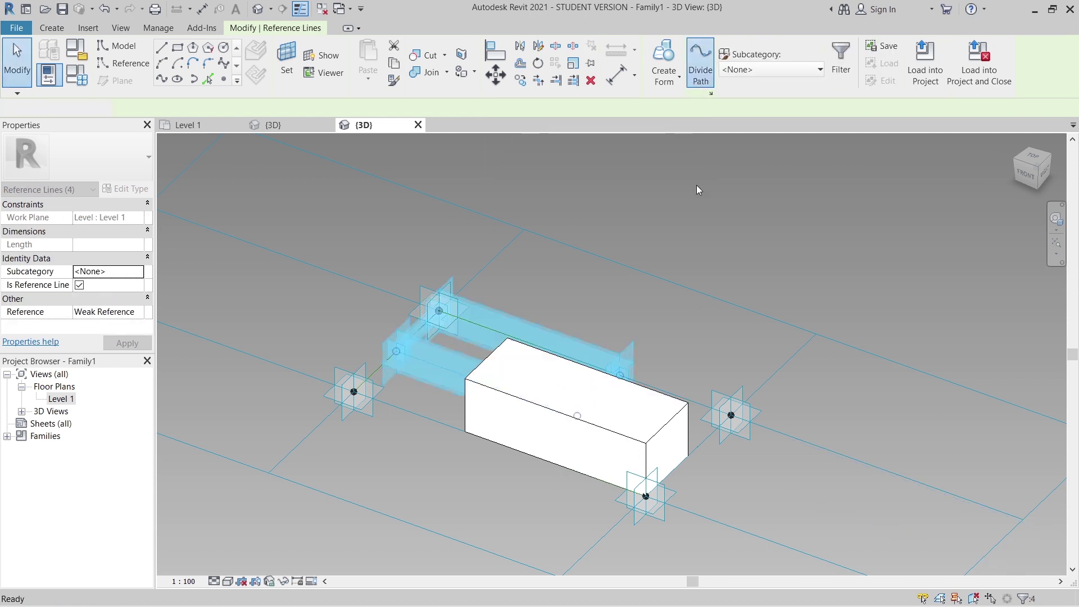
pyautogui.click(429, 364)
pyautogui.hotkey('ctrl', 'z')
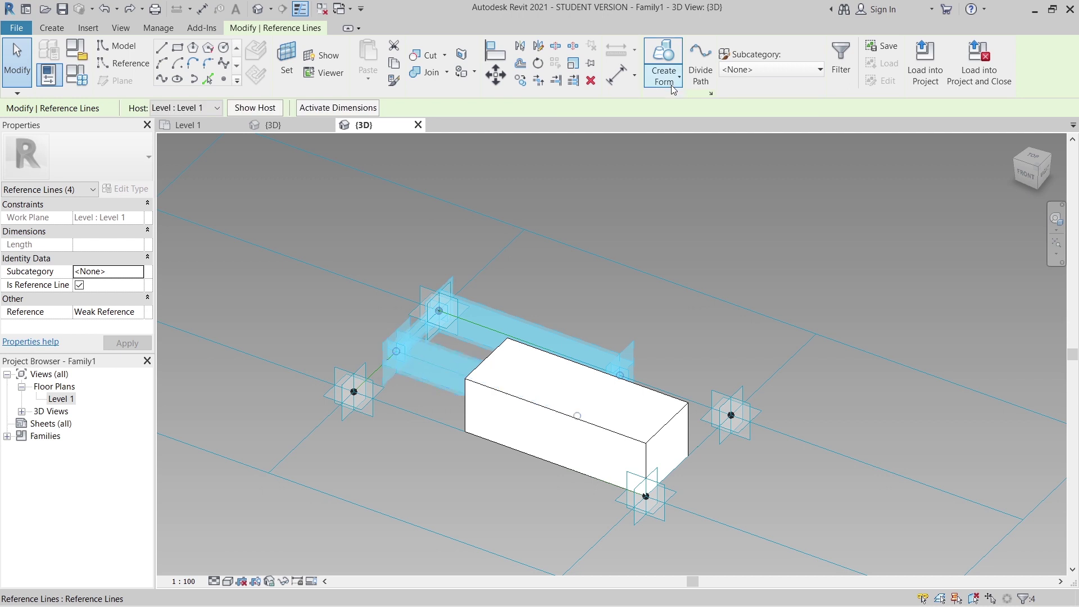
# Extrude the second reference-line rectangle into a solid box
pyautogui.click(679, 76)
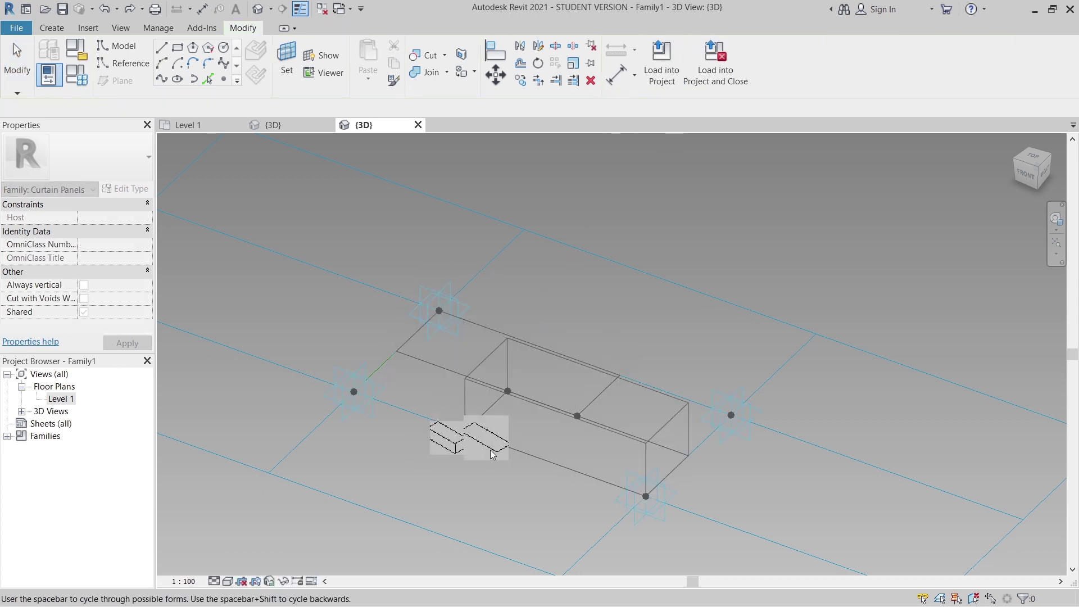
pyautogui.click(442, 446)
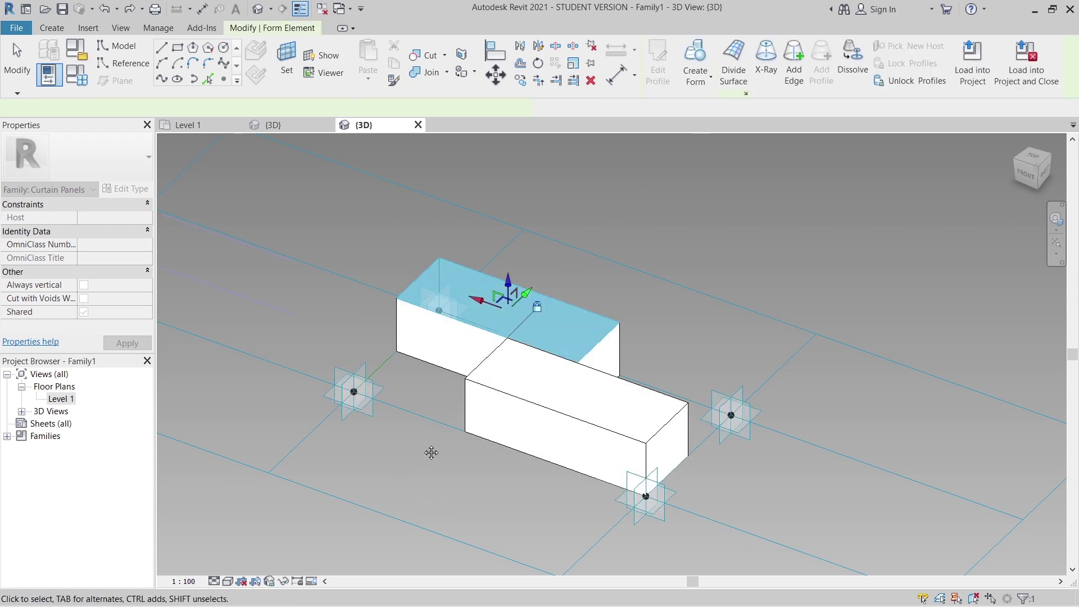
pyautogui.keyDown('shift'); pyautogui.moveTo(429, 450); pyautogui.dragTo(790, 435, button='middle'); pyautogui.keyUp('shift')
# Deselect and load the Family1 panel family into the project
pyautogui.scroll(-3, 450, 461)
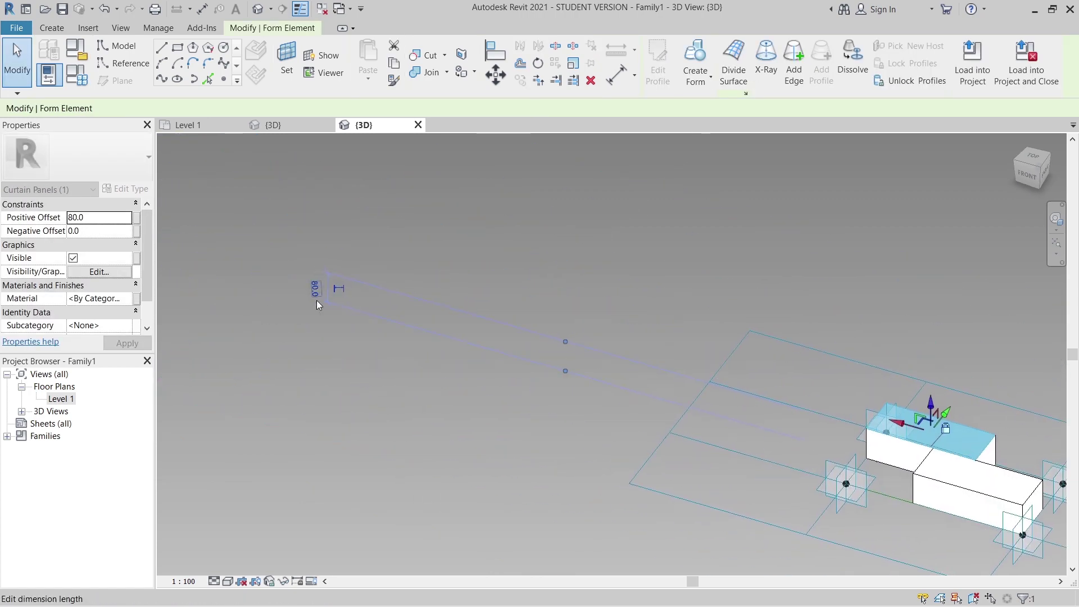
pyautogui.scroll(1, 318, 289)
pyautogui.scroll(-3, 504, 311)
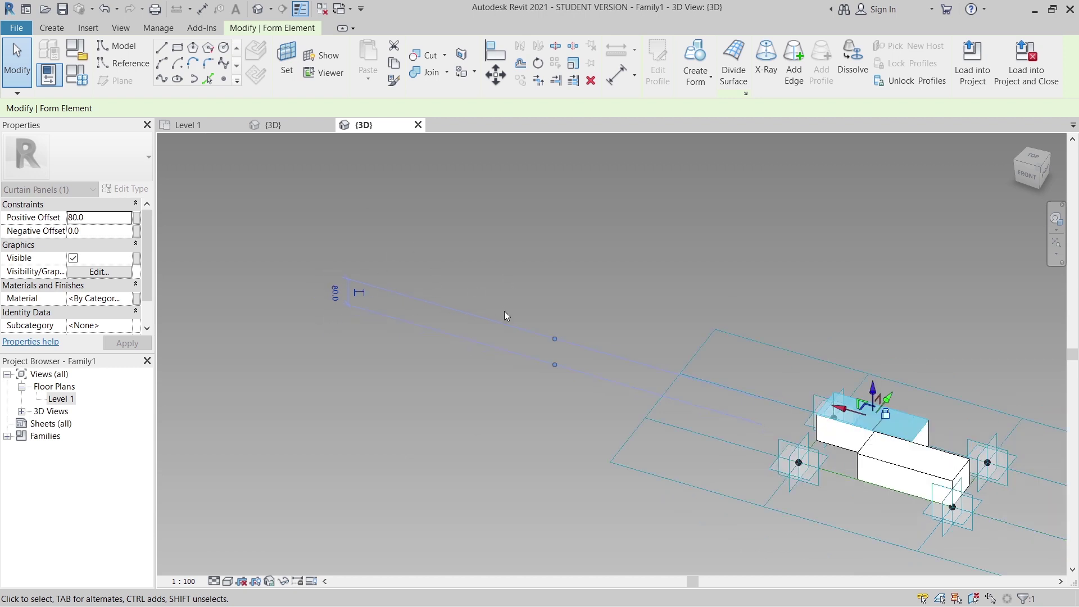
pyautogui.click(548, 278)
pyautogui.click(661, 63)
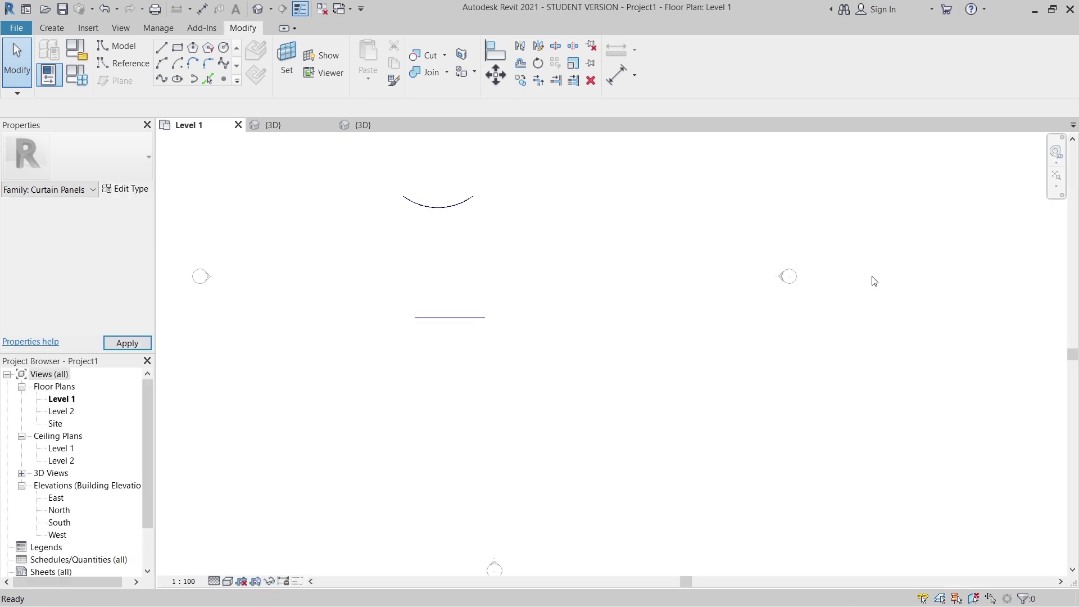
# In the 3D view, apply the Rectangle Family1 panel pattern to the divided surface
pyautogui.click(295, 125)
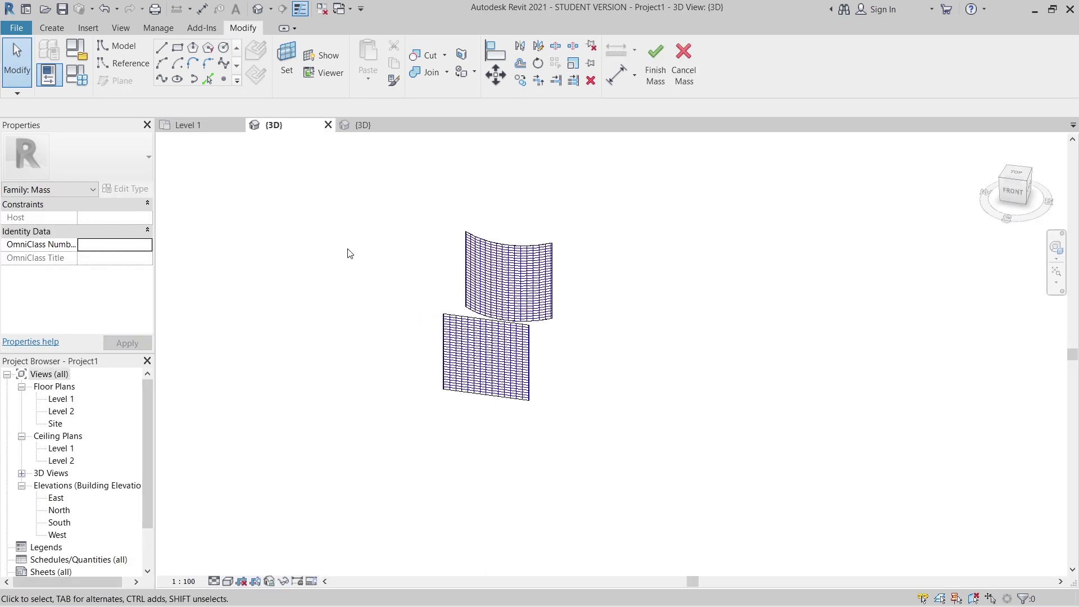
pyautogui.click(497, 273)
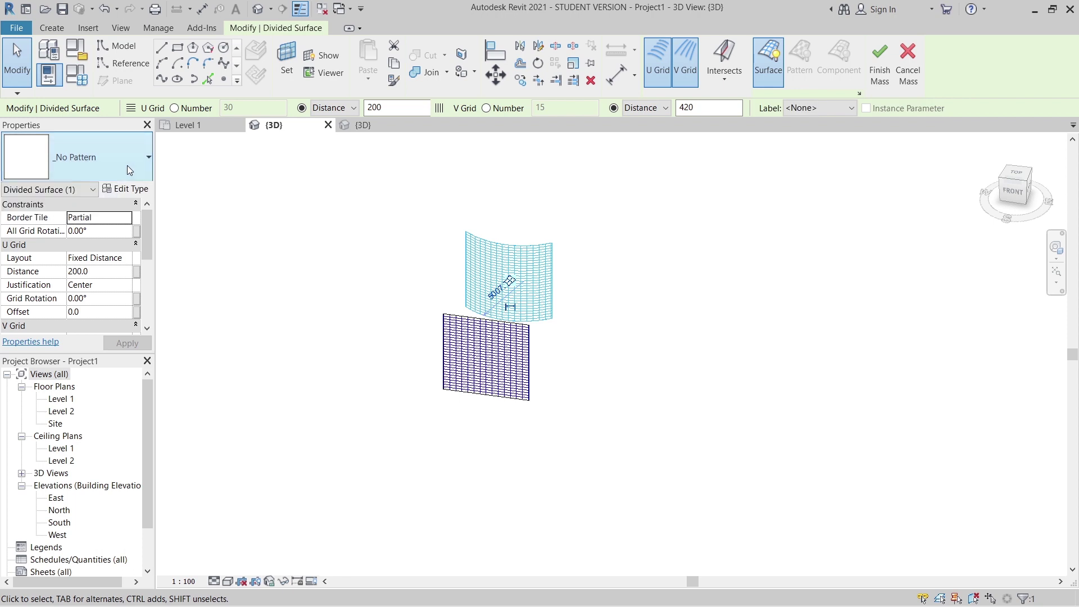
pyautogui.click(128, 168)
pyautogui.scroll(-2, 79, 394)
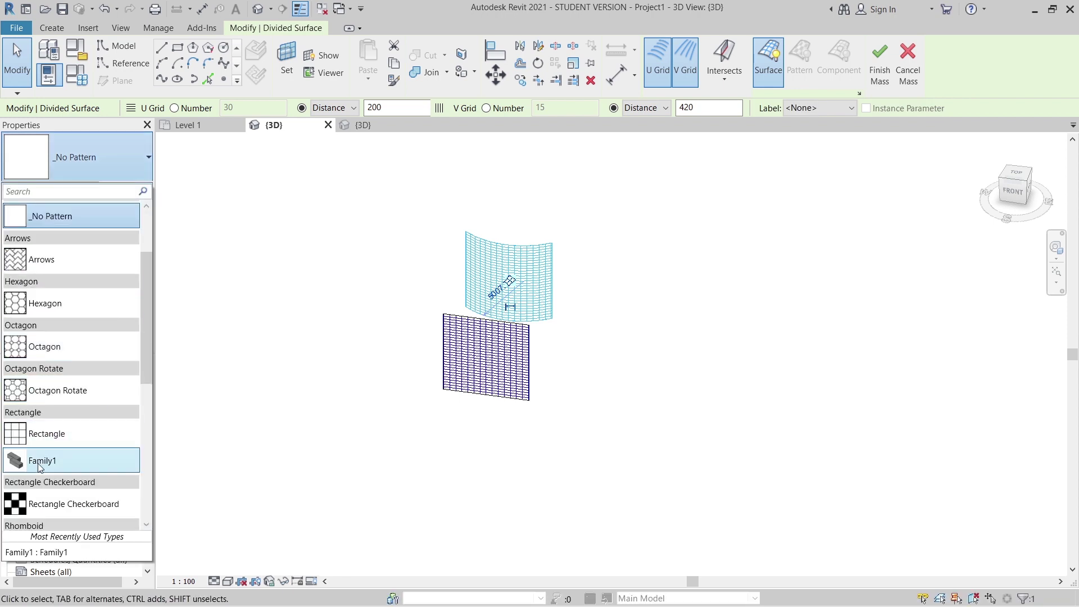
pyautogui.click(186, 469)
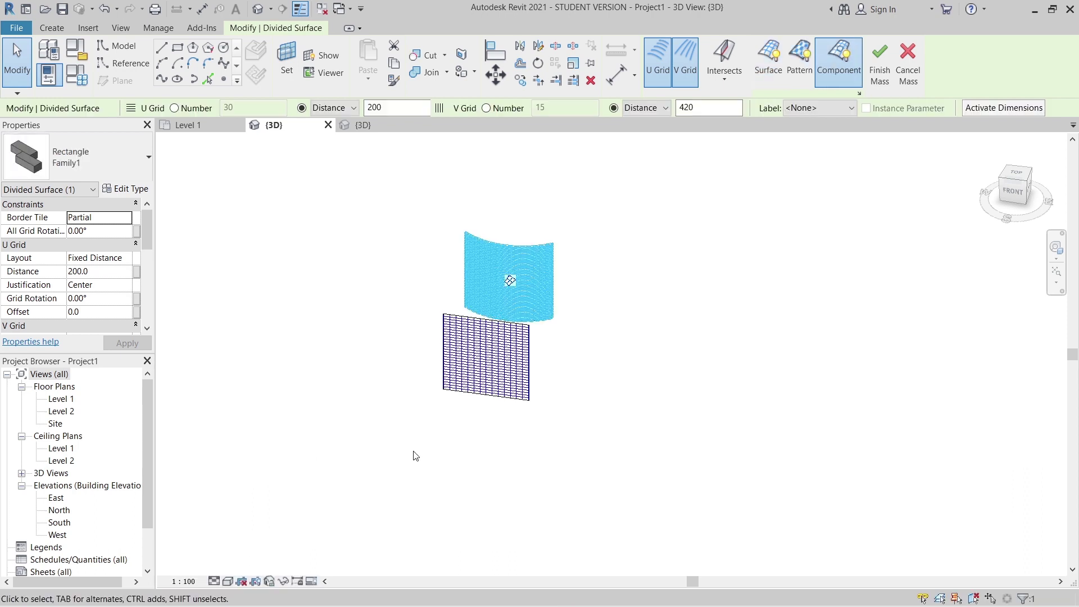
# Deselect the surface, review the surface patterns, and view the panels from the front
pyautogui.click(477, 382)
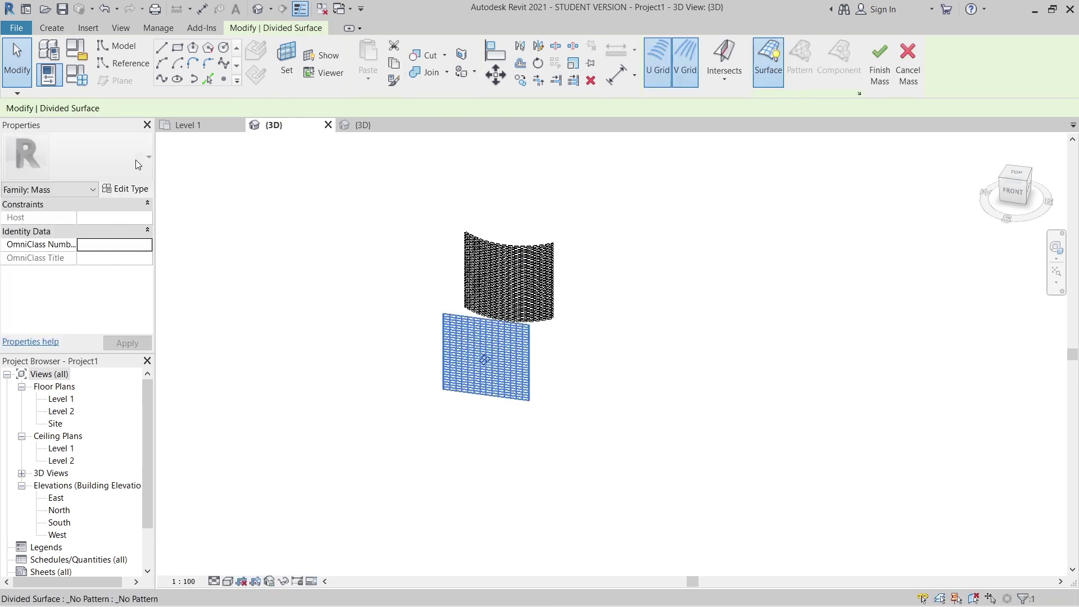
pyautogui.click(136, 160)
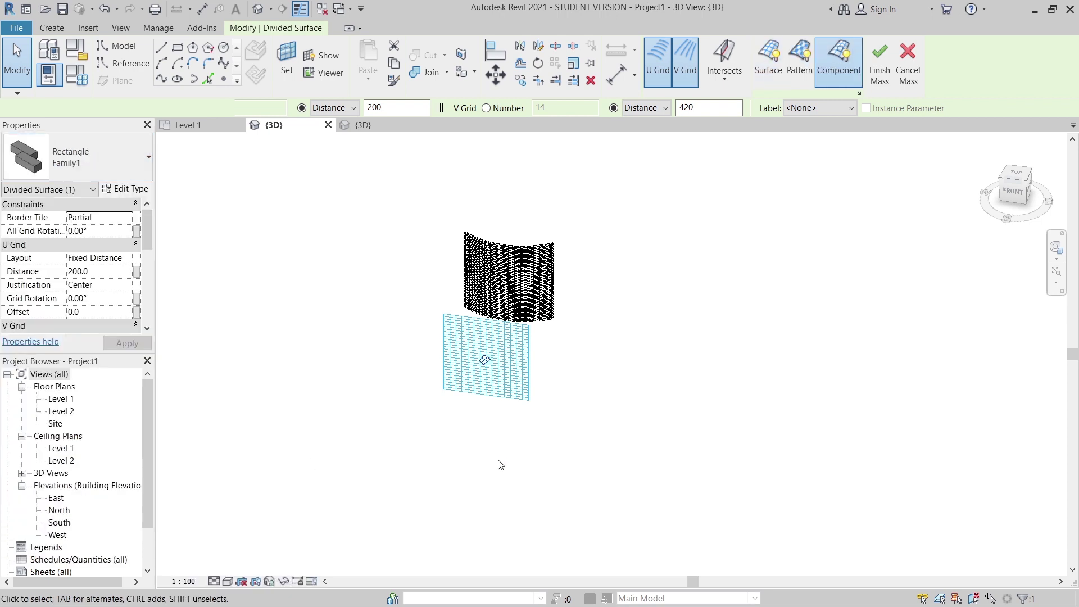
pyautogui.keyDown('shift'); pyautogui.moveTo(441, 433); pyautogui.dragTo(420, 470, button='middle'); pyautogui.keyUp('shift')
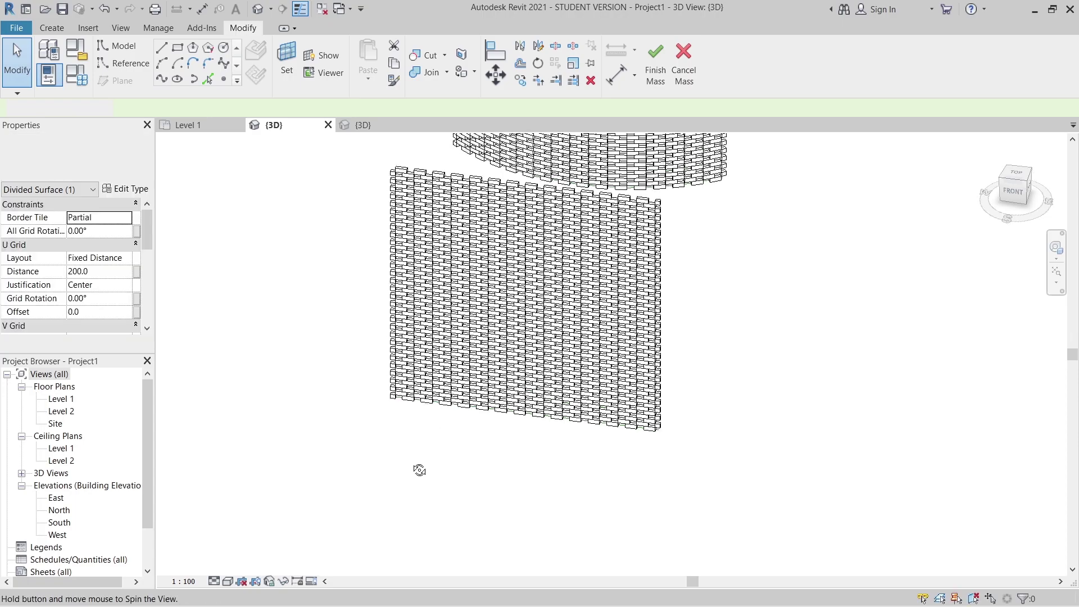
pyautogui.scroll(5, 457, 405)
pyautogui.scroll(3, 500, 216)
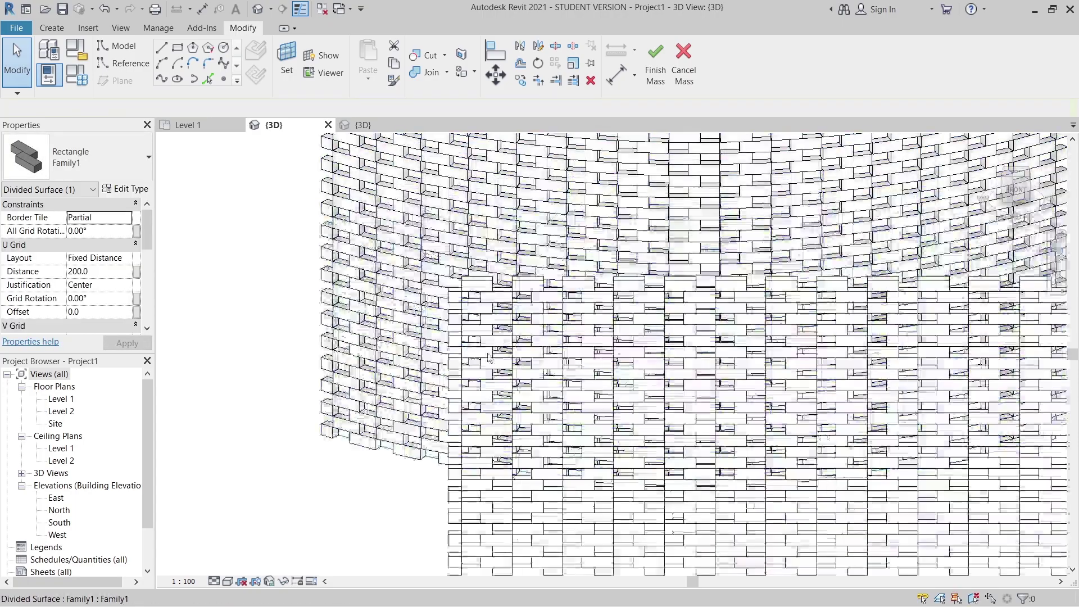
pyautogui.scroll(-3, 501, 237)
pyautogui.moveTo(499, 332); pyautogui.dragTo(375, 467, button='middle')
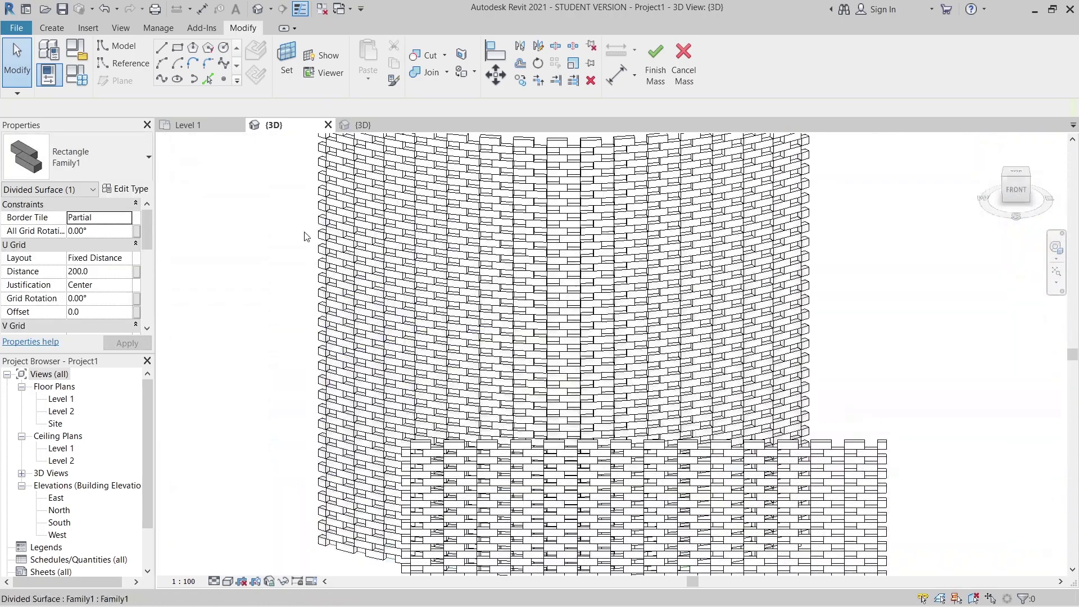
pyautogui.scroll(3, 307, 234)
pyautogui.moveTo(307, 234); pyautogui.dragTo(409, 258, button='middle')
pyautogui.click(431, 181)
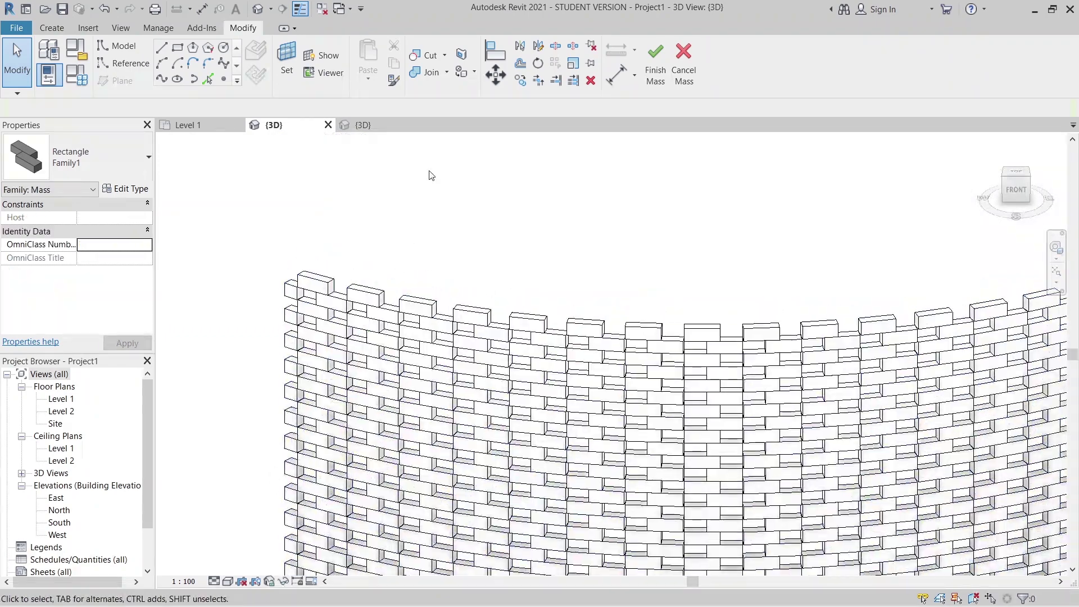
pyautogui.scroll(4, 353, 354)
pyautogui.scroll(-3, 353, 354)
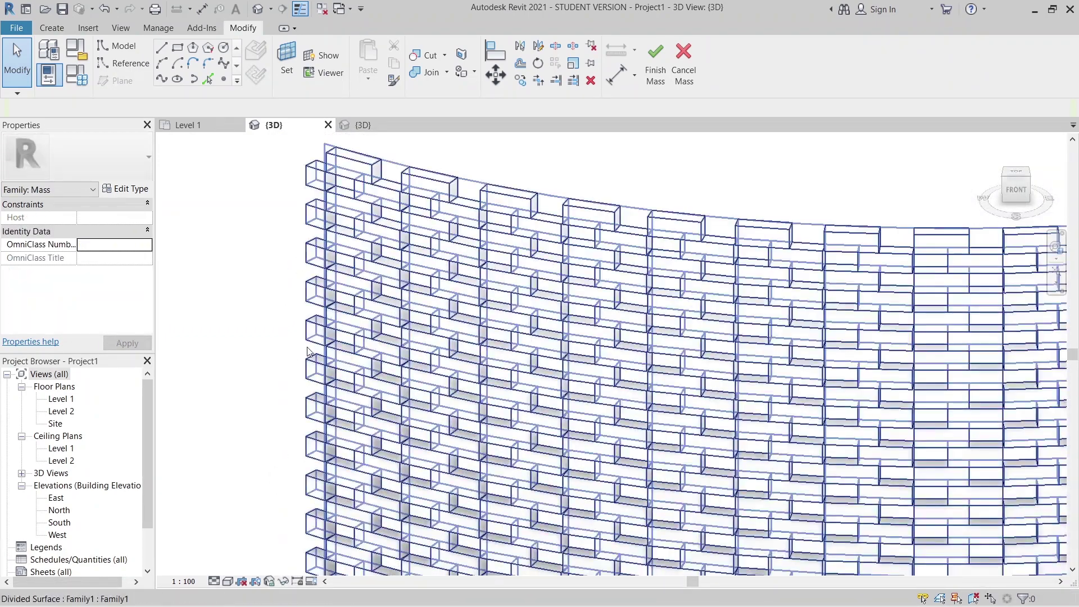
pyautogui.moveTo(306, 348); pyautogui.dragTo(530, 309, button='middle')
pyautogui.scroll(-3, 669, 438)
pyautogui.moveTo(622, 456); pyautogui.dragTo(829, 382, button='middle')
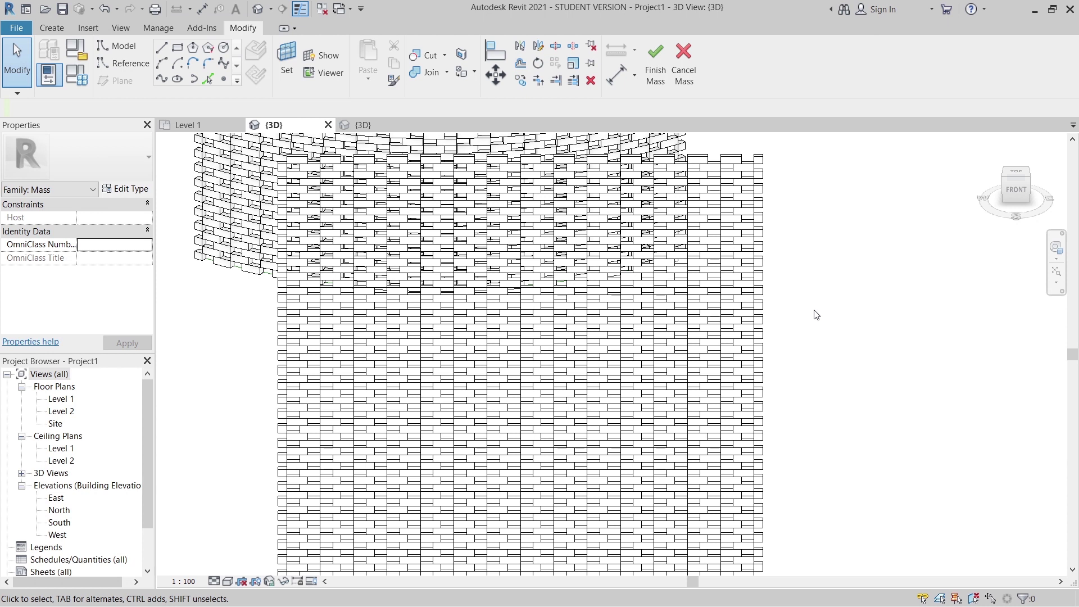
pyautogui.scroll(-3, 817, 315)
pyautogui.keyDown('shift'); pyautogui.moveTo(831, 308); pyautogui.dragTo(741, 408, button='middle'); pyautogui.keyUp('shift')
pyautogui.scroll(5, 588, 337)
pyautogui.moveTo(393, 315); pyautogui.dragTo(475, 374, button='middle')
pyautogui.scroll(3, 384, 251)
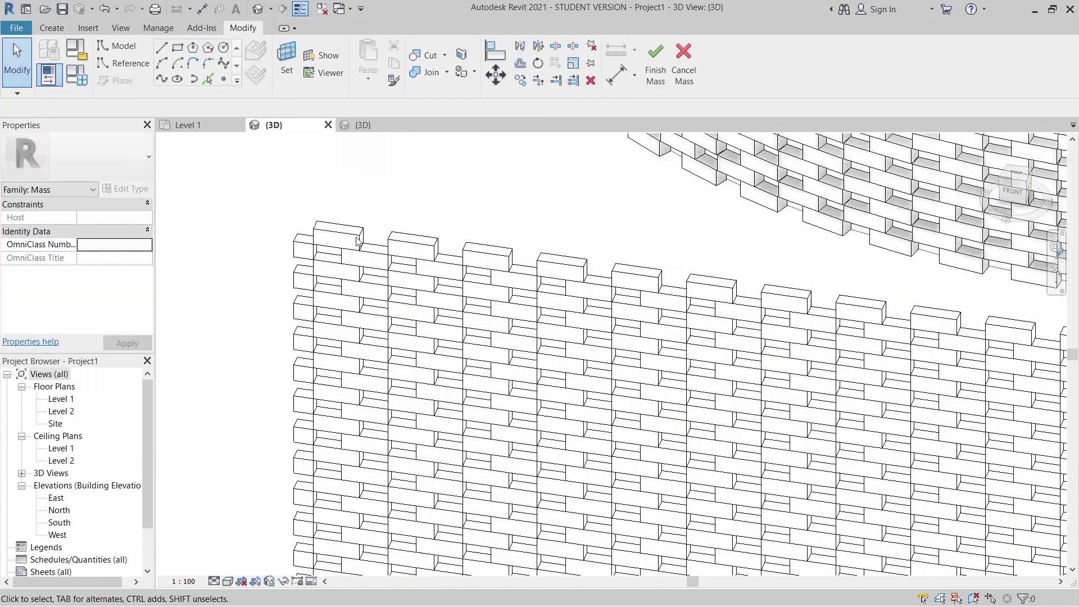
# Set the flat surface's U Grid and V Grid rotation to 45° and apply
pyautogui.click(384, 251)
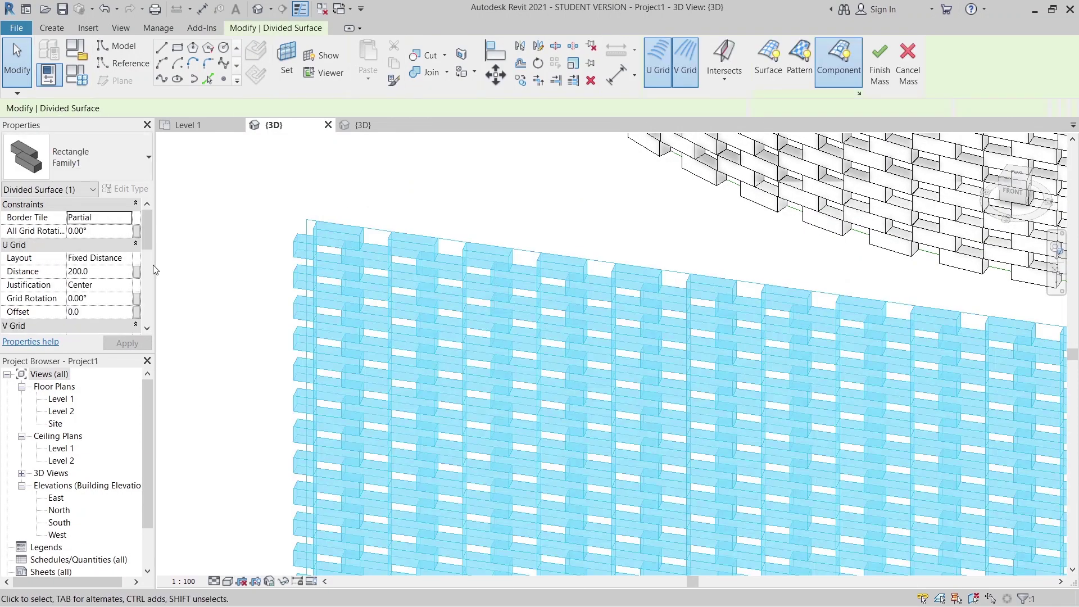
pyautogui.click(98, 297)
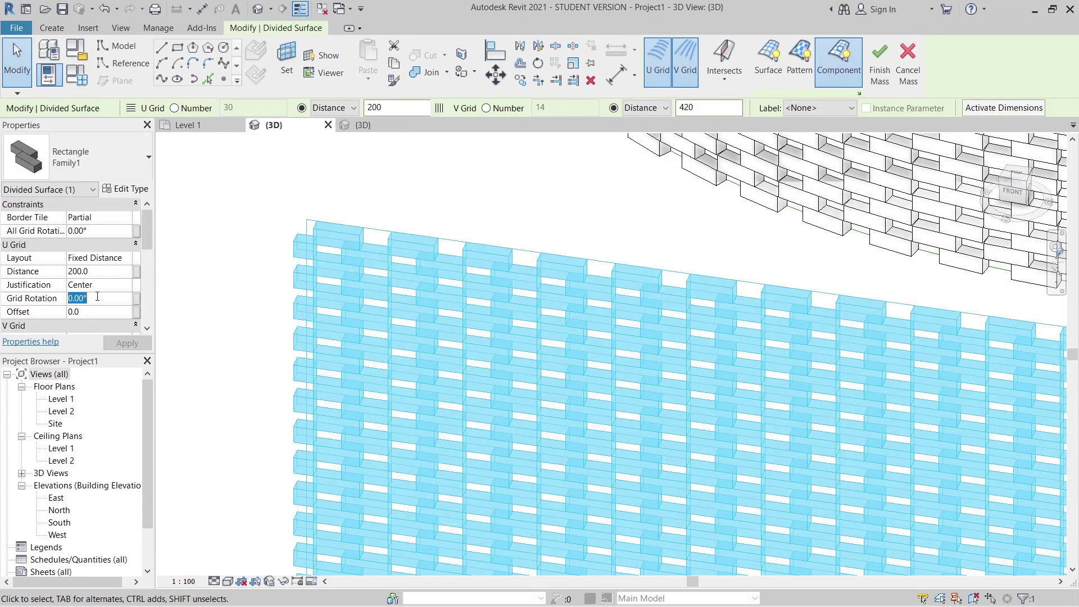
pyautogui.write('45')
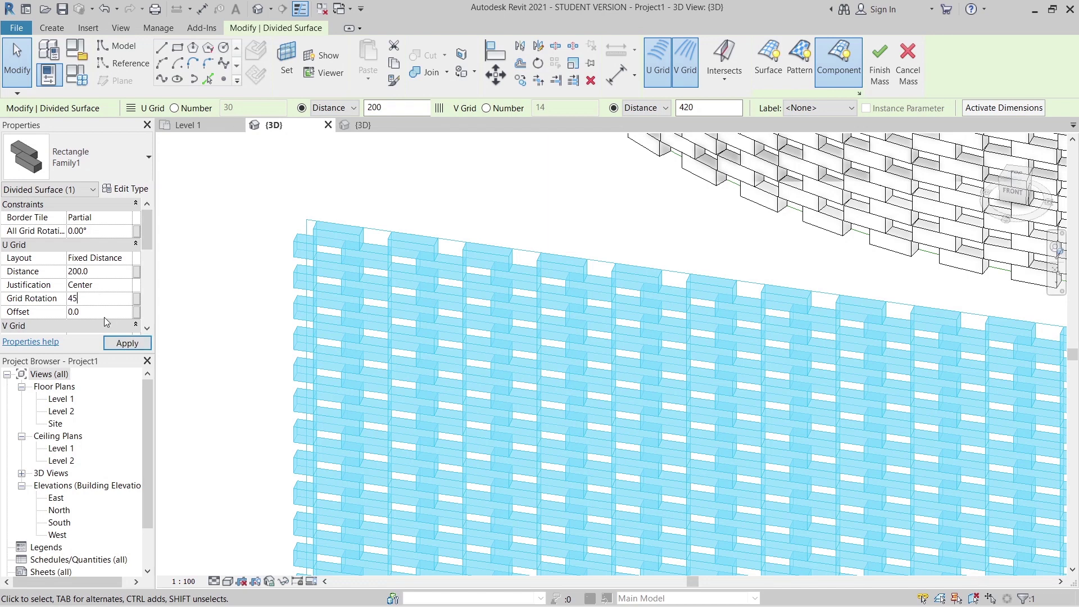
pyautogui.press('Return')
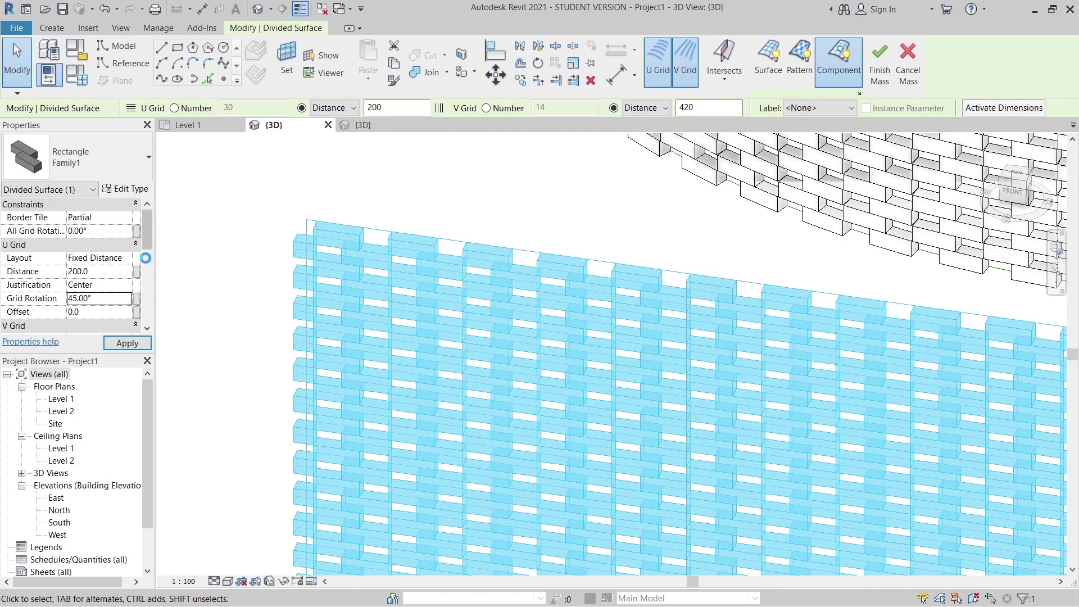
pyautogui.scroll(-3, 145, 233)
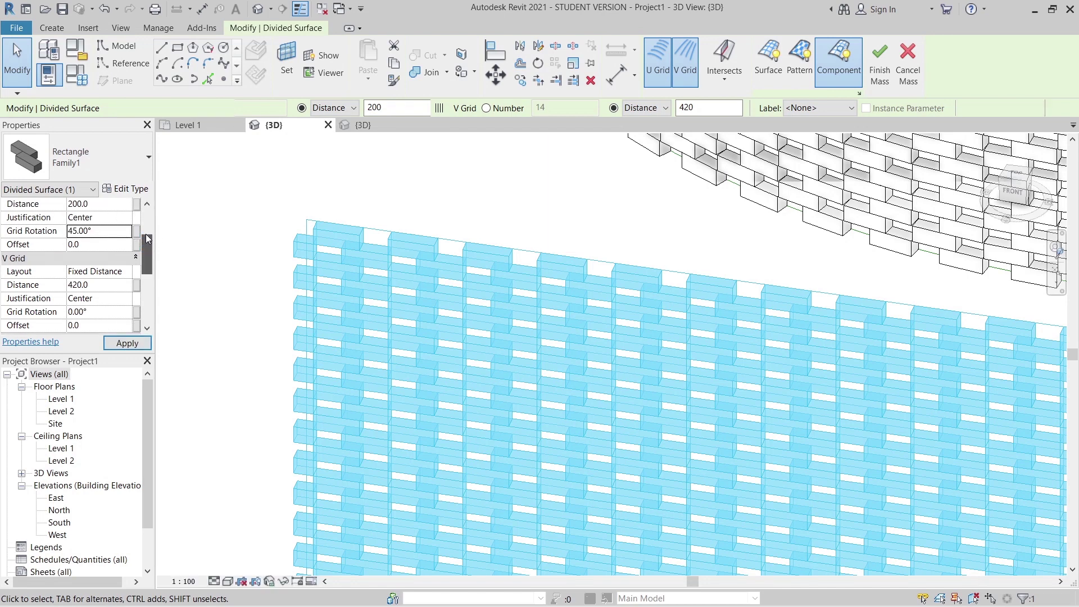
pyautogui.click(101, 312)
pyautogui.write('45')
pyautogui.press('Return')
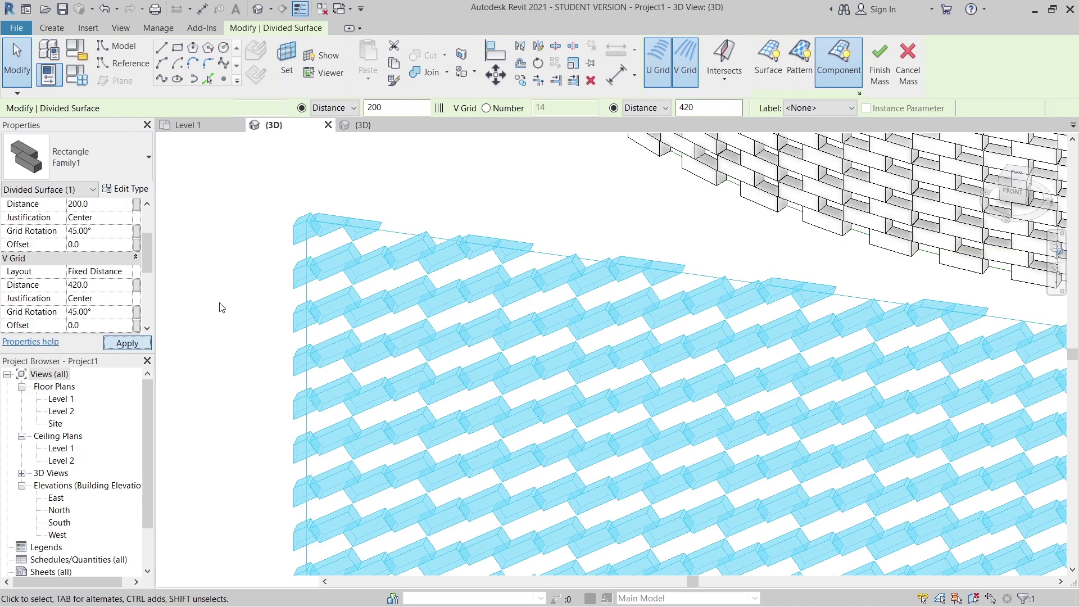
pyautogui.click(227, 305)
# Pan and orbit to inspect the diagonal brick panel wall beside the curved wall
pyautogui.scroll(-3, 261, 195)
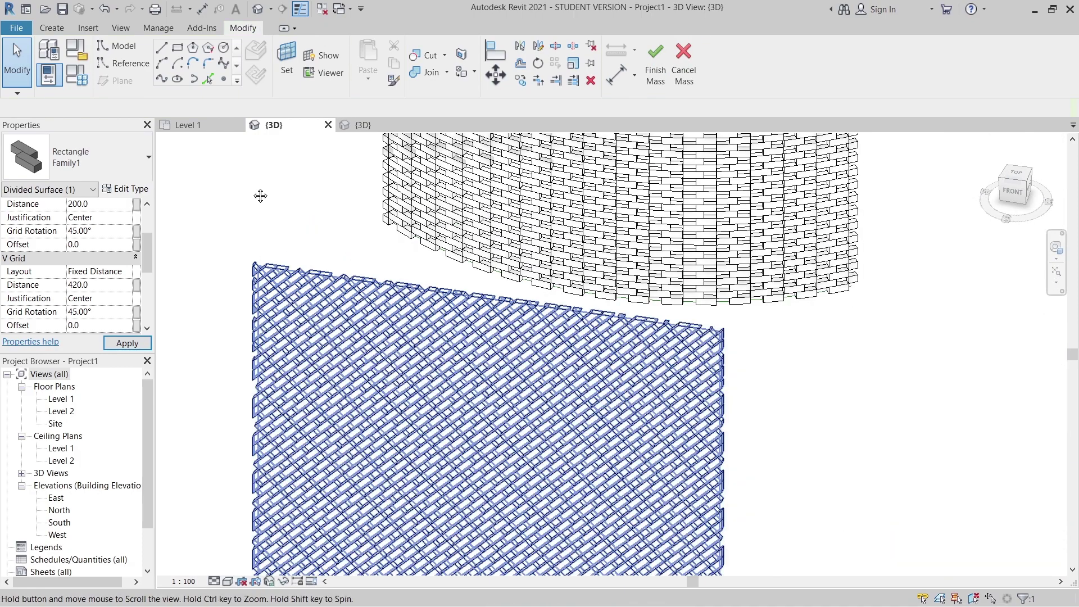
pyautogui.scroll(2, 831, 339)
pyautogui.moveTo(831, 340); pyautogui.dragTo(557, 336, button='middle')
pyautogui.scroll(6, 556, 336)
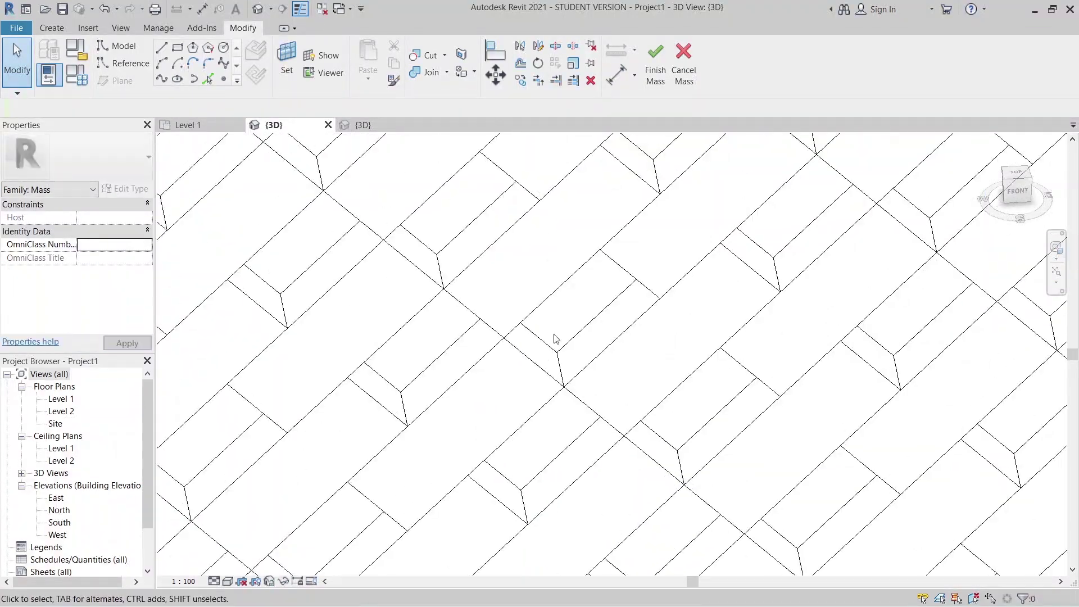
pyautogui.scroll(-1, 489, 294)
pyautogui.scroll(-2, 488, 294)
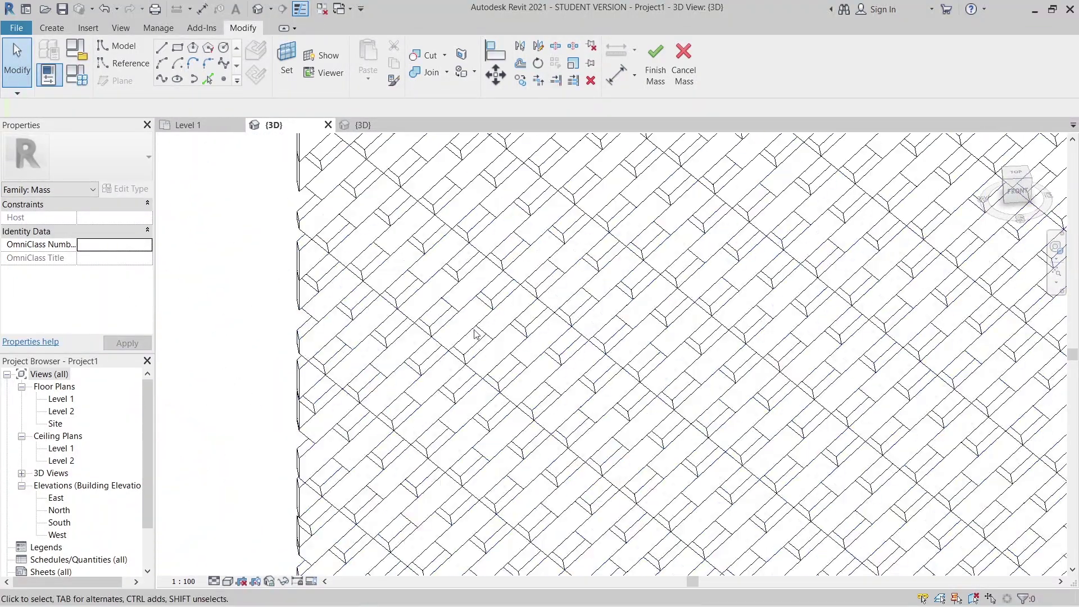
pyautogui.keyDown('shift'); pyautogui.moveTo(438, 352); pyautogui.dragTo(723, 366, button='middle'); pyautogui.keyUp('shift')
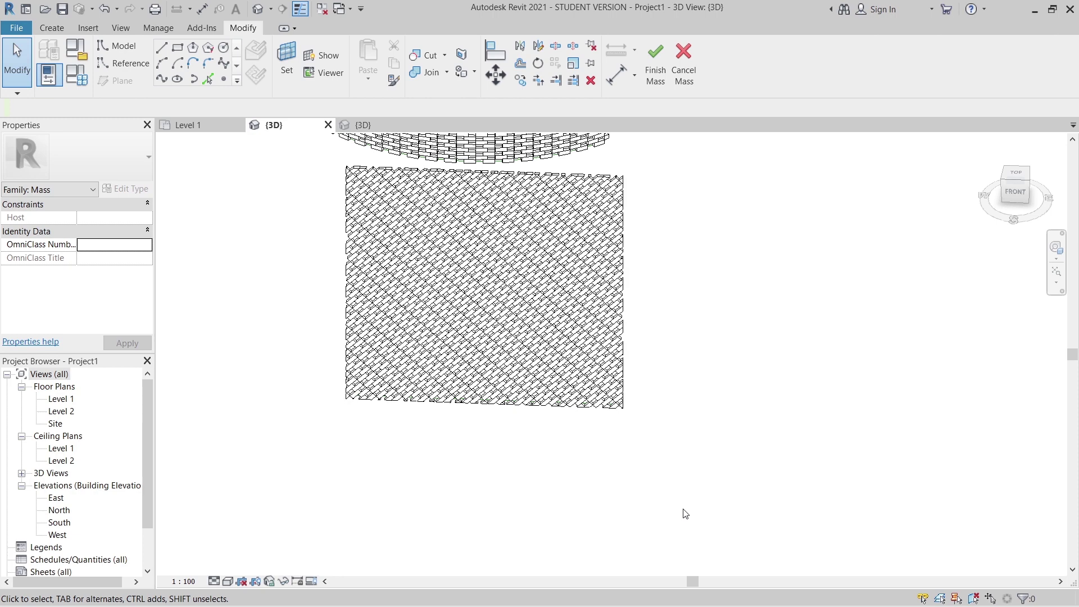
pyautogui.moveTo(683, 516)
pyautogui.keyDown('shift'); pyautogui.mouseDown(button='middle')
pyautogui.moveTo(714, 464)
pyautogui.moveTo(682, 509)
pyautogui.mouseUp(button='middle'); pyautogui.keyUp('shift')
pyautogui.scroll(2, 371, 407)
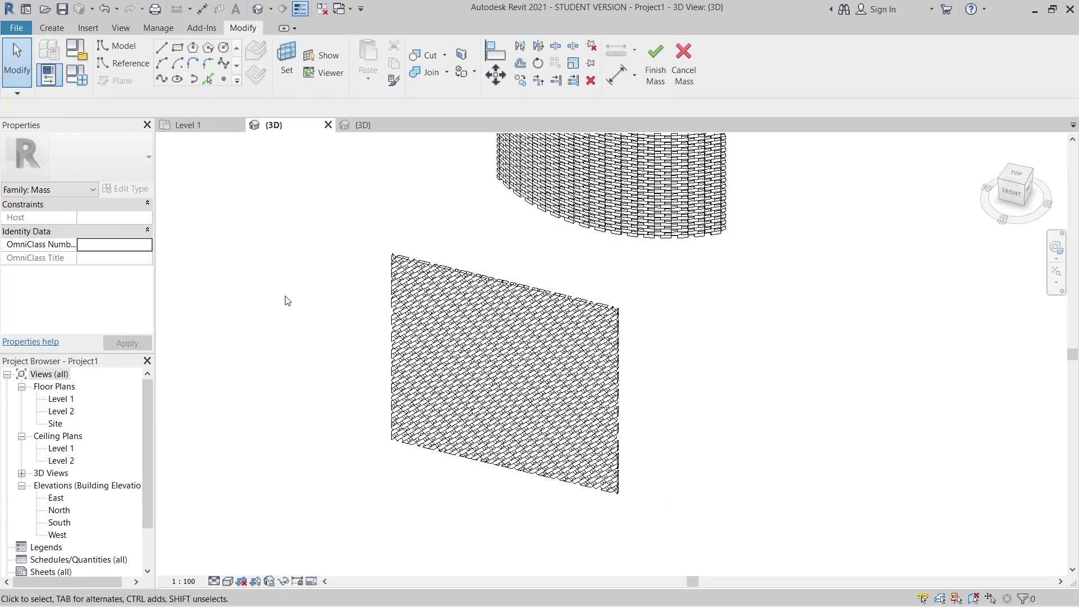
# Finish the in-place mass and orbit around to inspect the flat wall's jutting edge panels
pyautogui.click(655, 65)
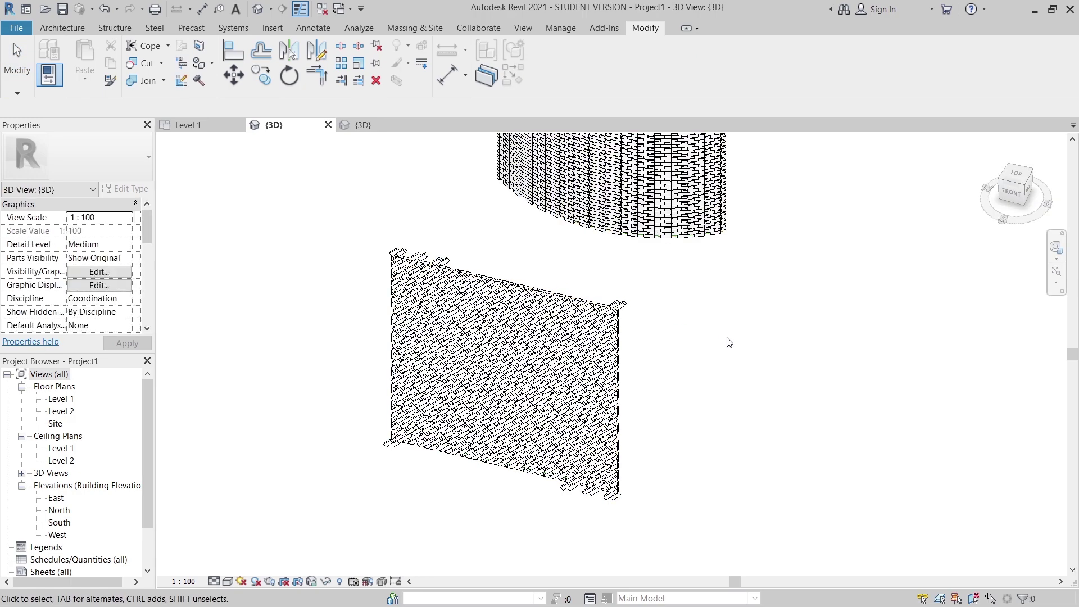
pyautogui.keyDown('shift'); pyautogui.moveTo(735, 425); pyautogui.dragTo(677, 427, button='middle'); pyautogui.keyUp('shift')
pyautogui.scroll(6, 677, 426)
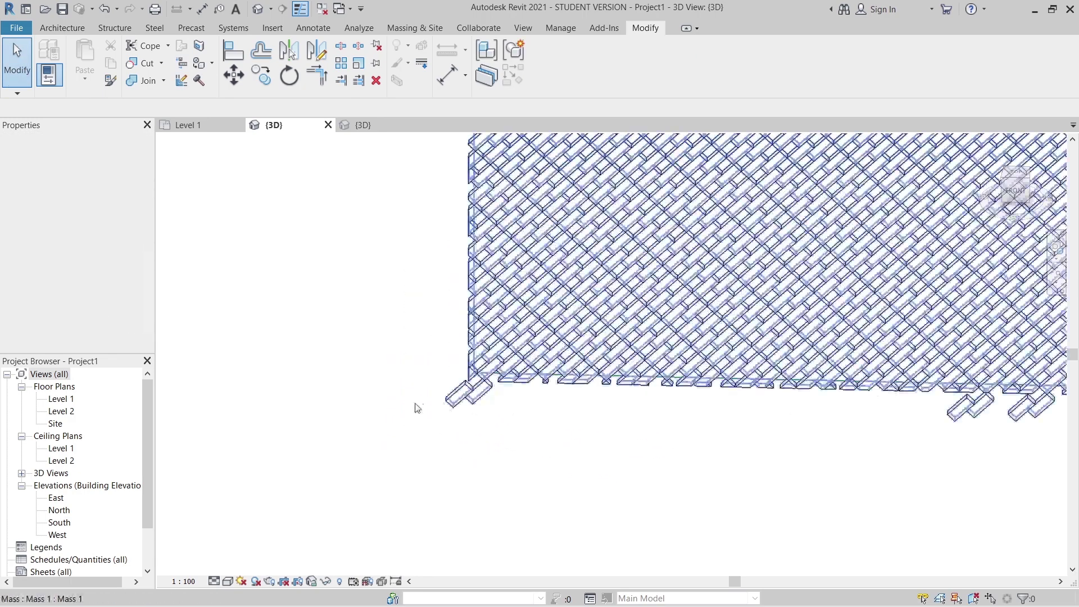
pyautogui.scroll(-5, 405, 379)
pyautogui.keyDown('shift'); pyautogui.moveTo(542, 410); pyautogui.dragTo(475, 343, button='middle'); pyautogui.keyUp('shift')
pyautogui.click(443, 197)
pyautogui.scroll(4, 466, 210)
pyautogui.click(756, 269)
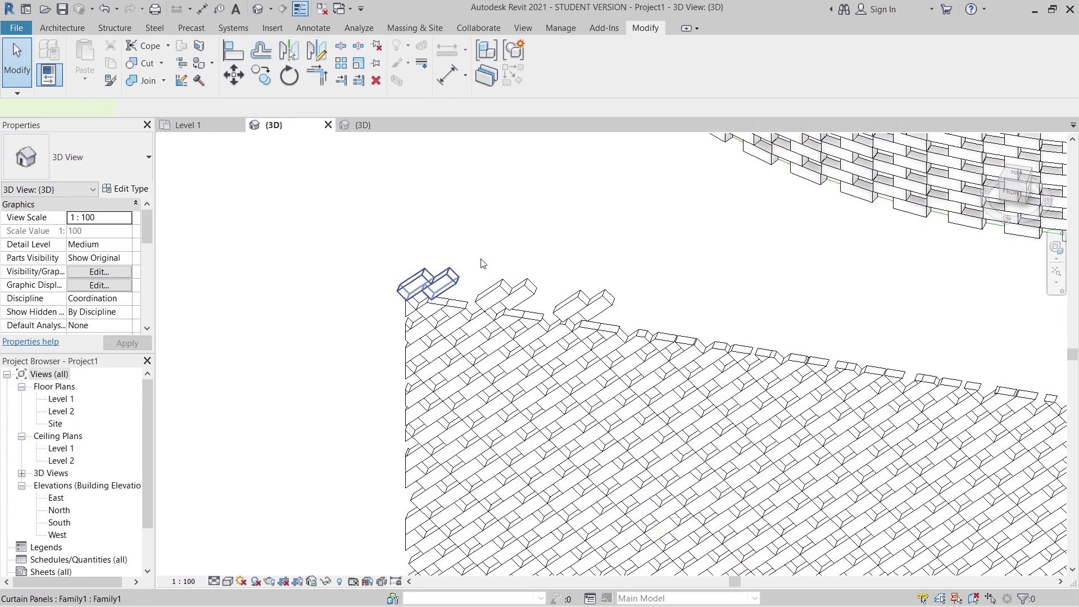
# Select the four stray curtain panels protruding along the flat wall's edges
pyautogui.click(456, 274)
pyautogui.press('Escape')
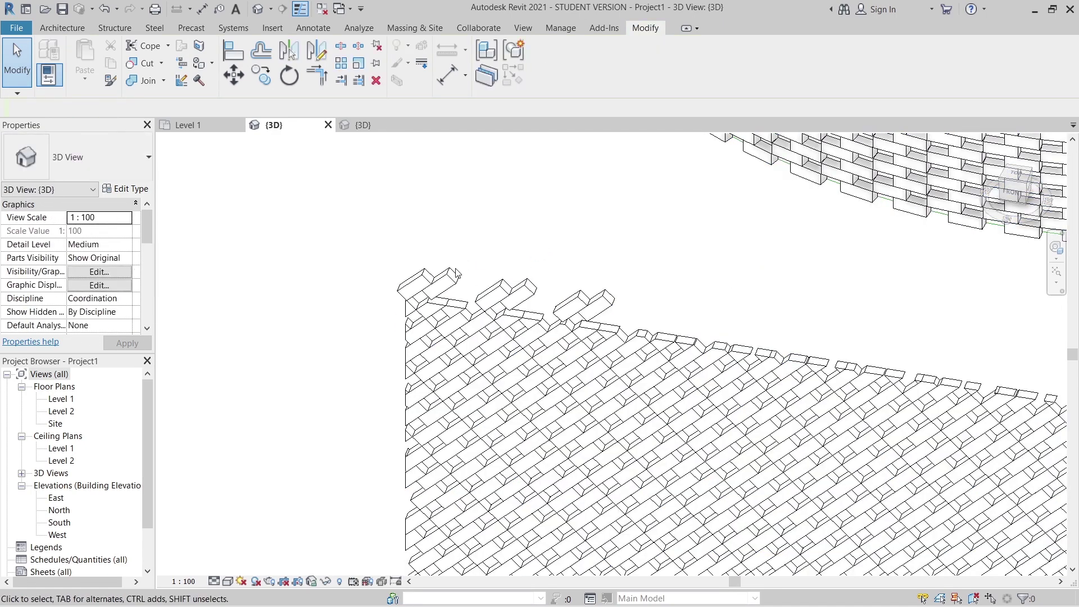
pyautogui.click(454, 276)
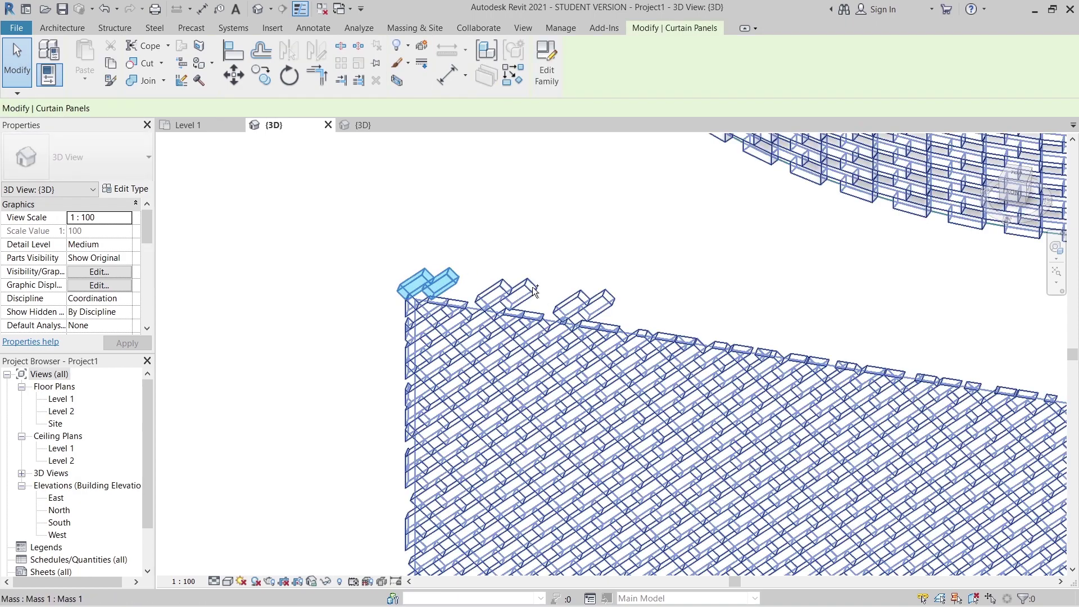
pyautogui.keyDown('ctrl'); pyautogui.click(532, 288); pyautogui.keyUp('ctrl')
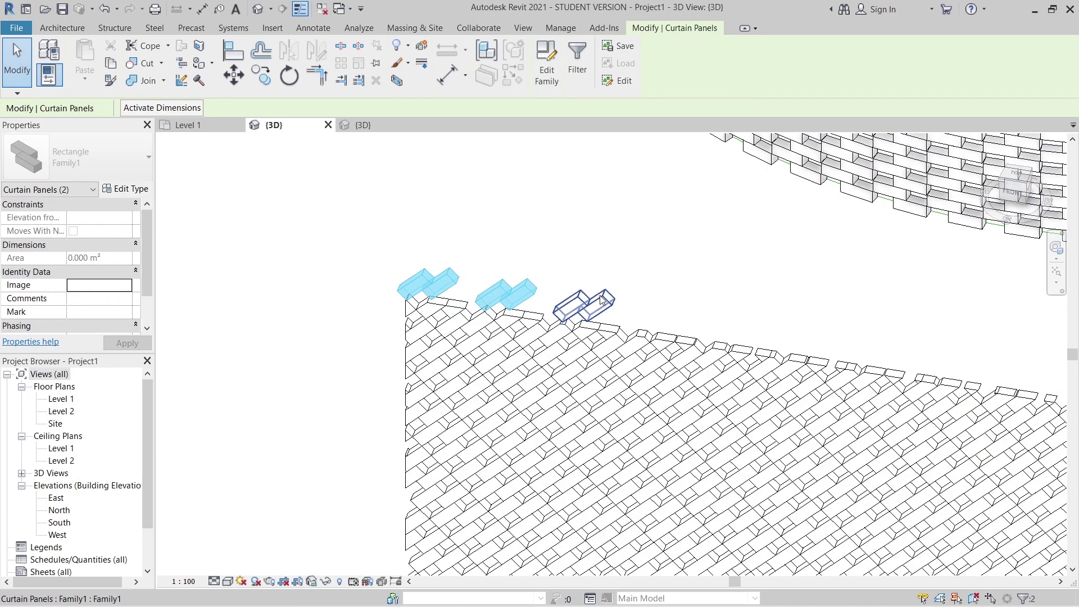
pyautogui.keyDown('ctrl'); pyautogui.click(604, 300); pyautogui.keyUp('ctrl')
pyautogui.scroll(-3, 557, 308)
pyautogui.scroll(5, 682, 337)
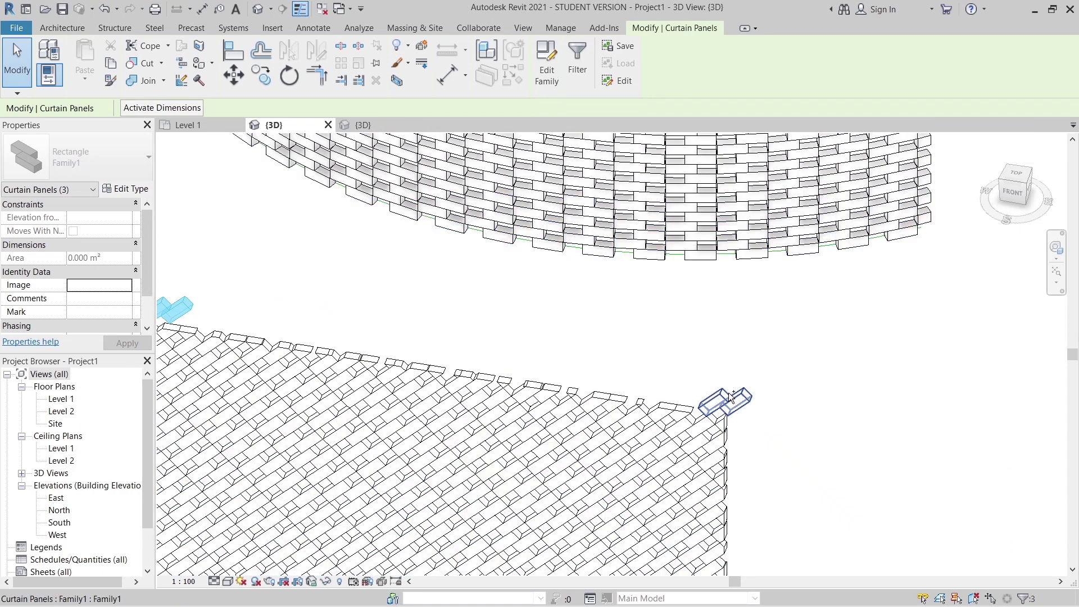
pyautogui.keyDown('ctrl'); pyautogui.click(732, 397); pyautogui.keyUp('ctrl')
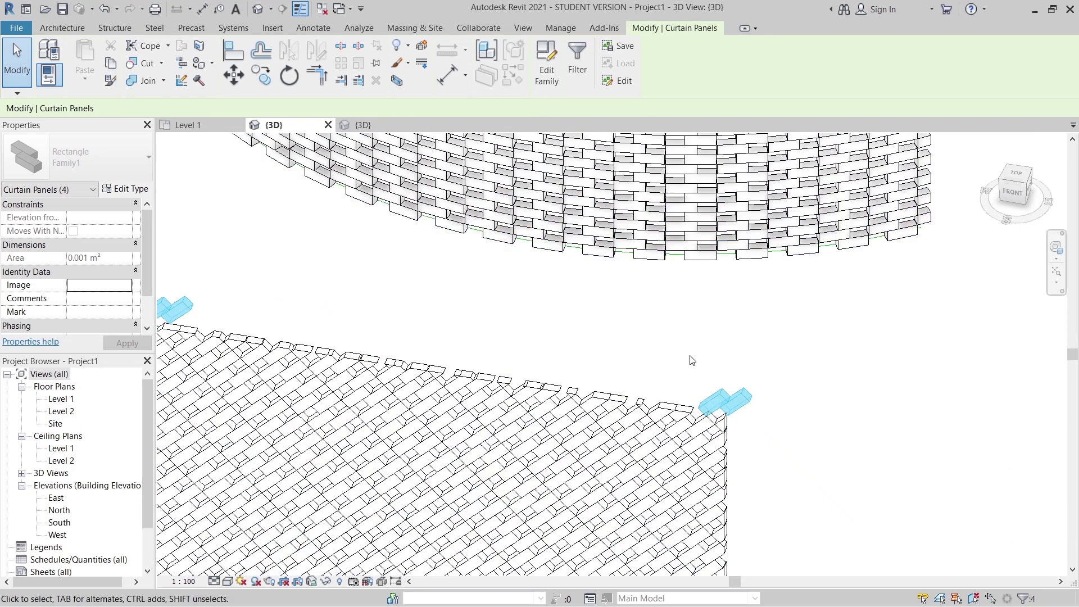
pyautogui.scroll(-3, 691, 361)
pyautogui.moveTo(760, 345); pyautogui.dragTo(726, 362, button='middle')
# Hide the selected stray panels with Hide in View > Elements
pyautogui.rightClick(725, 363)
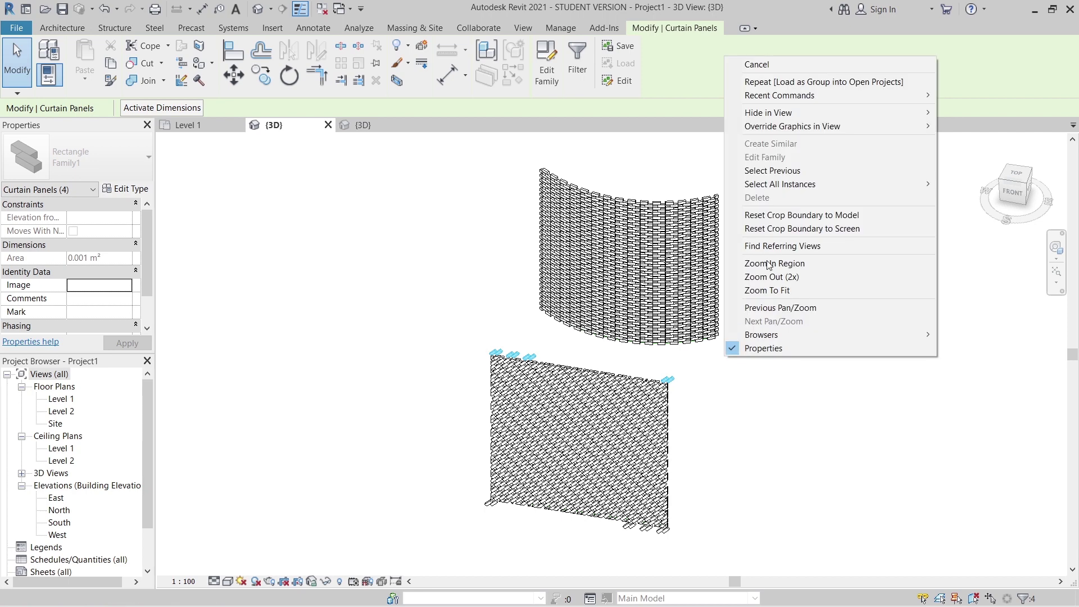
pyautogui.moveTo(794, 117)
pyautogui.click(958, 117)
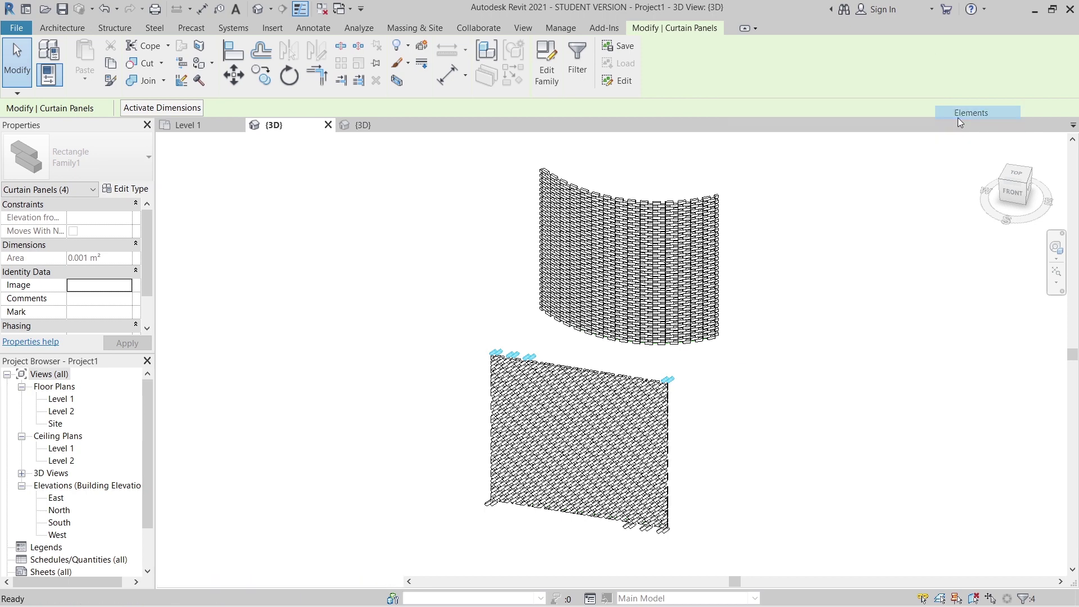
pyautogui.scroll(1, 453, 421)
pyautogui.scroll(1, 674, 438)
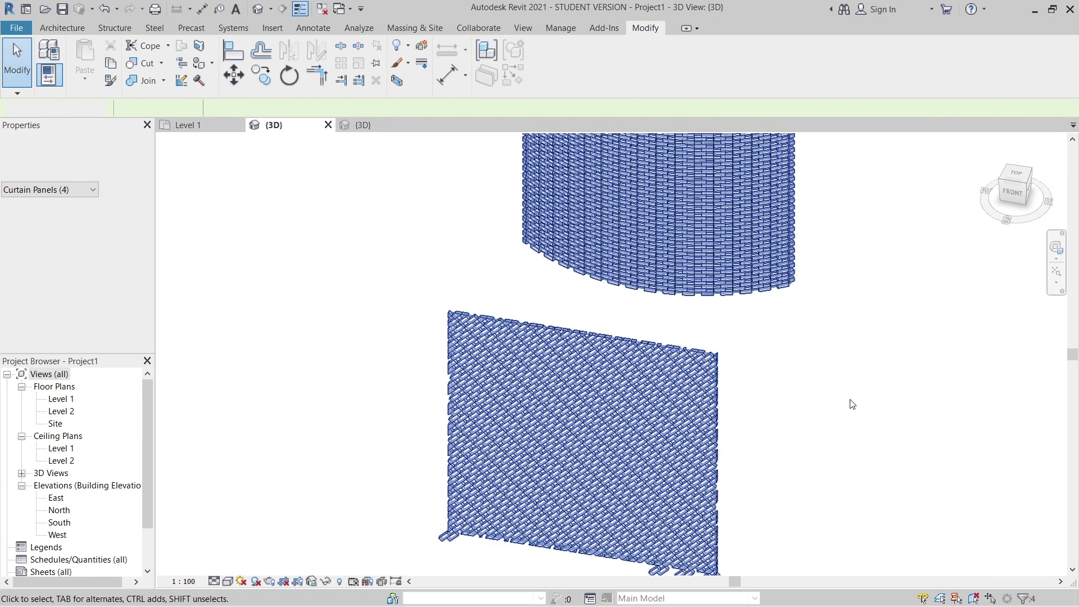
pyautogui.click(854, 404)
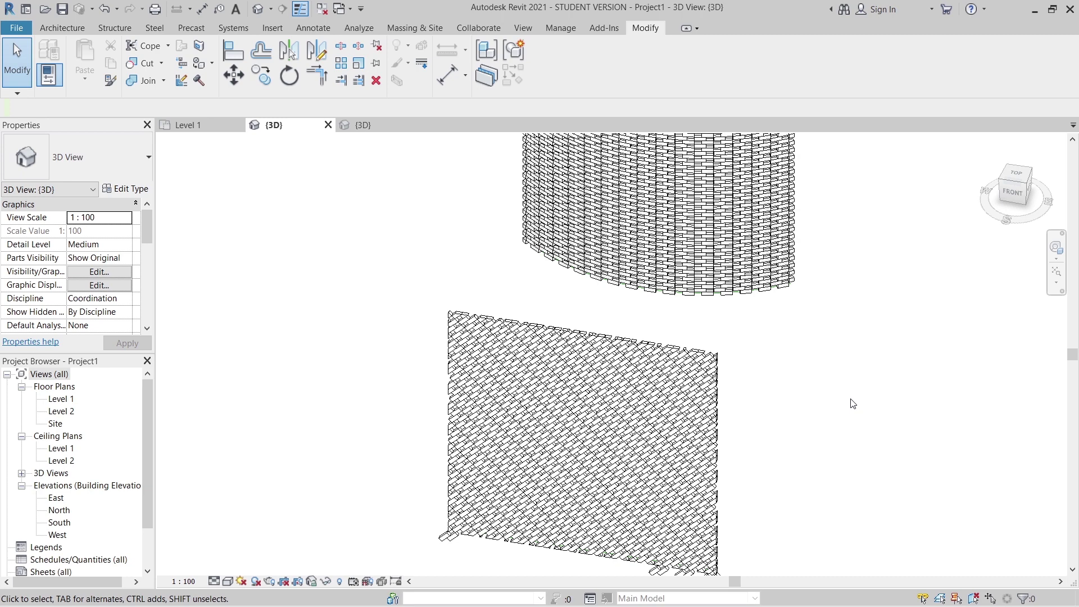
pyautogui.scroll(-1, 788, 433)
pyautogui.scroll(-1, 702, 411)
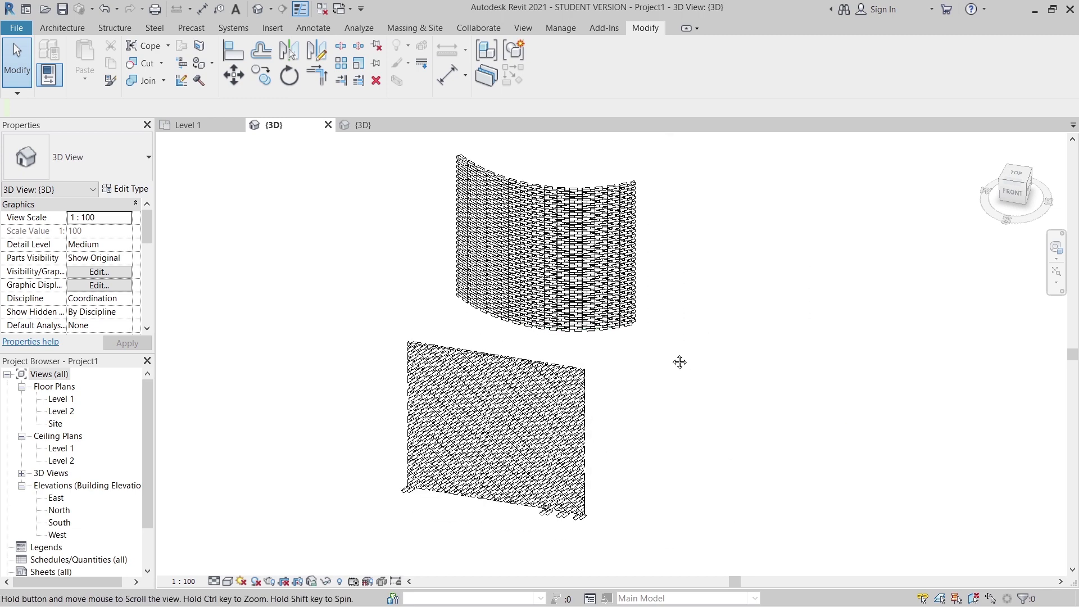
# Override both walls with a solid-fill orange (RGB 255-128-000) background and turn on shadows
pyautogui.moveTo(760, 275); pyautogui.dragTo(706, 376)
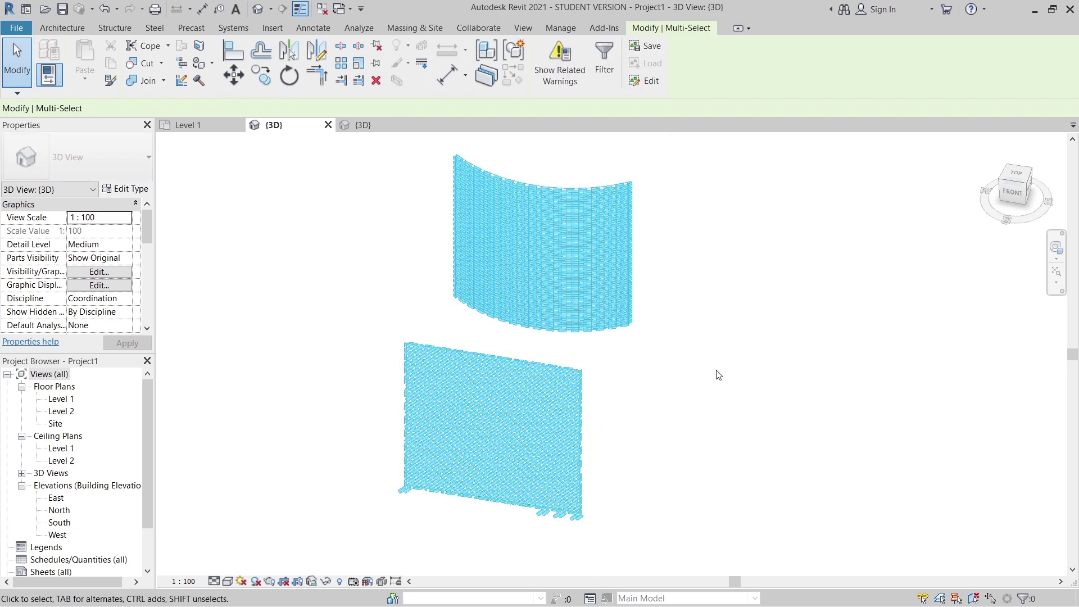
pyautogui.rightClick(718, 72)
pyautogui.moveTo(779, 137)
pyautogui.click(922, 137)
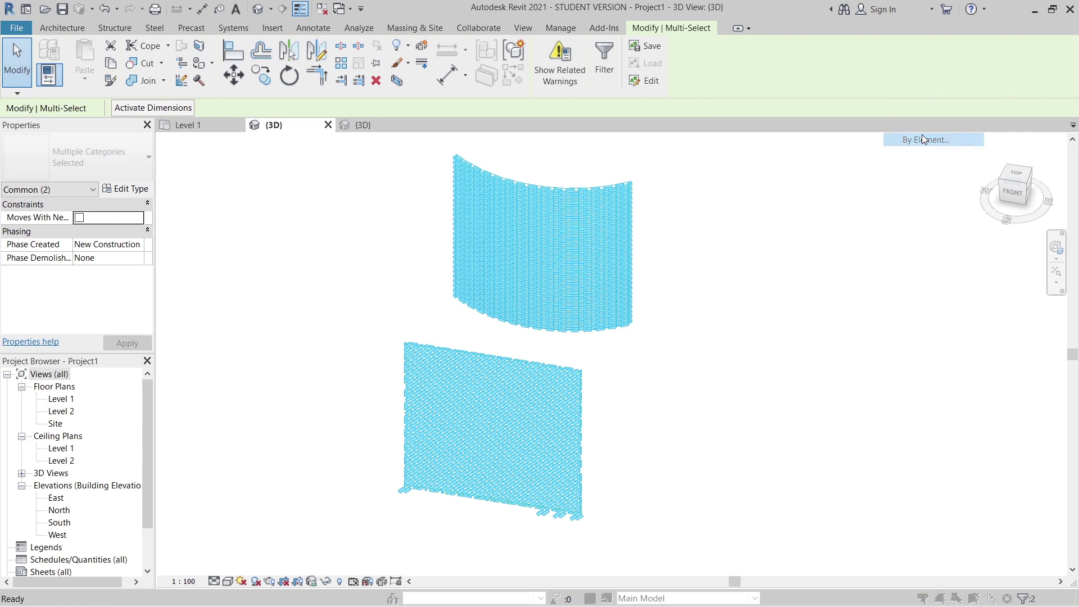
pyautogui.click(769, 179)
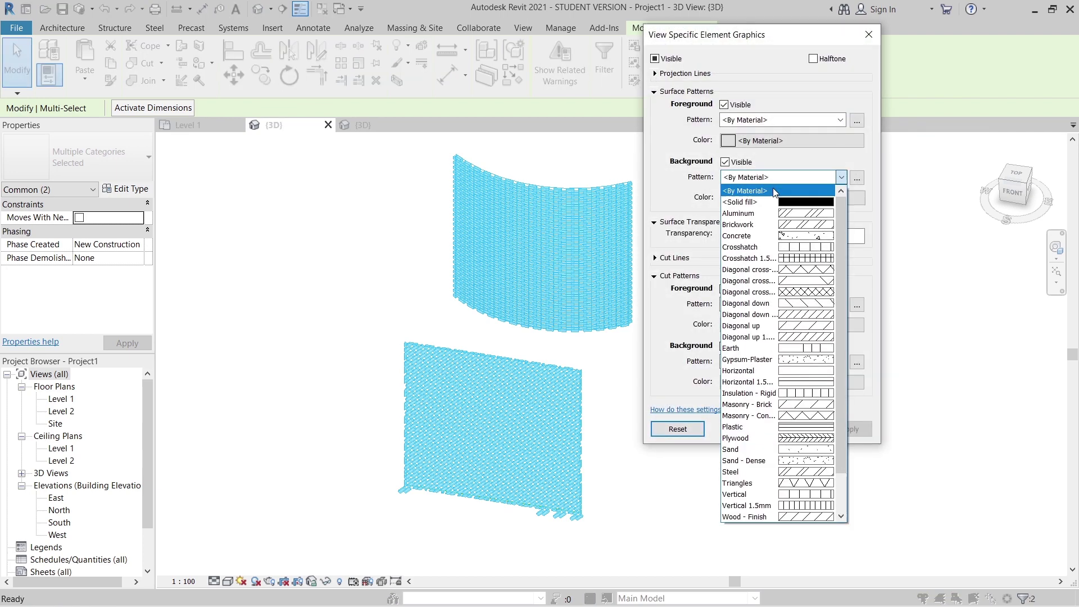
pyautogui.click(787, 193)
pyautogui.click(782, 198)
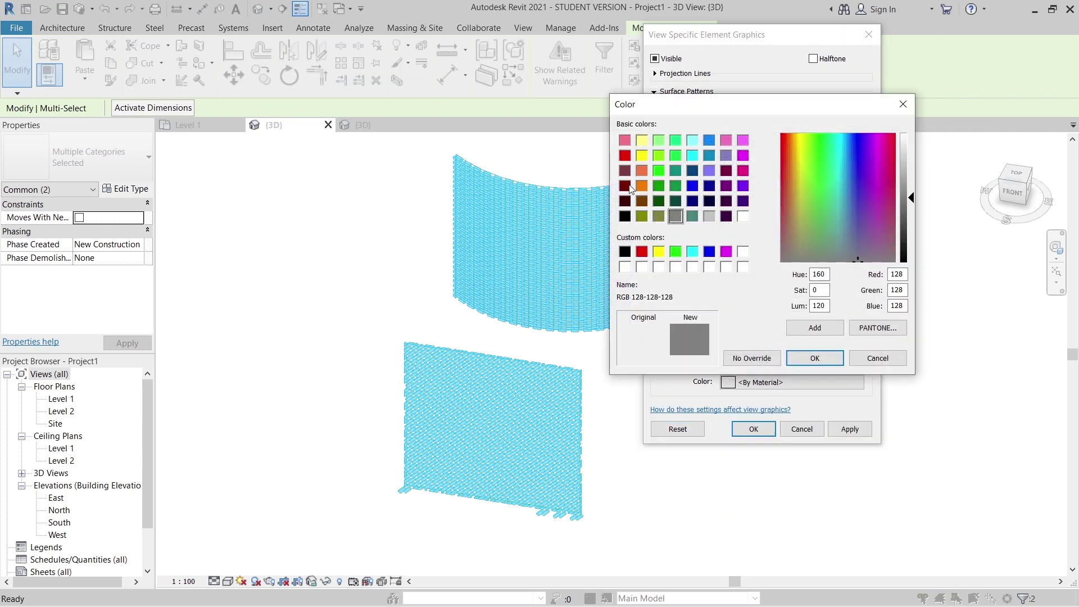
pyautogui.click(641, 185)
pyautogui.click(808, 360)
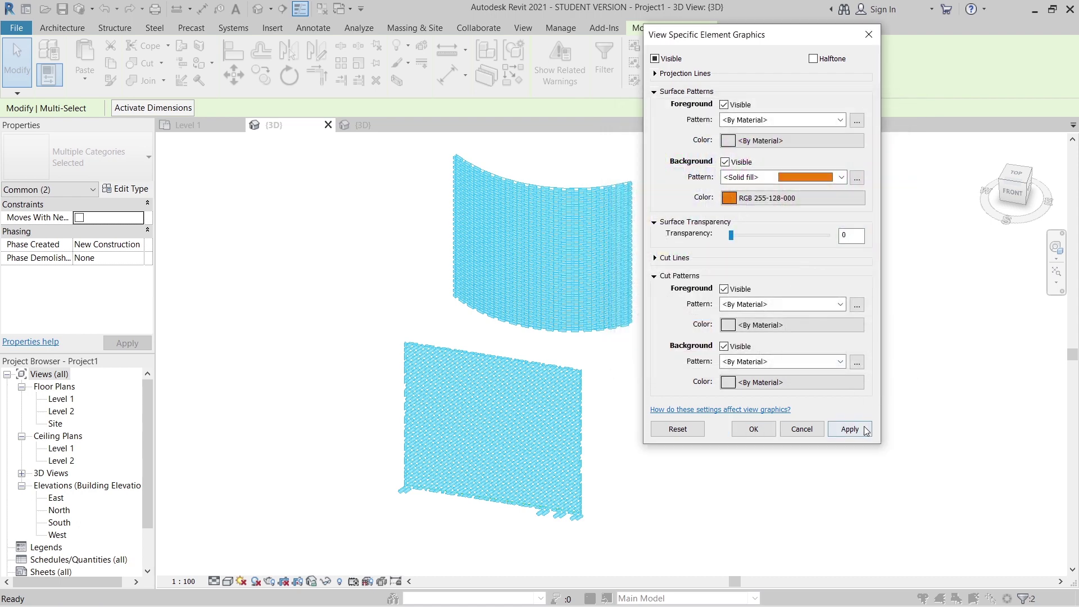
pyautogui.click(754, 428)
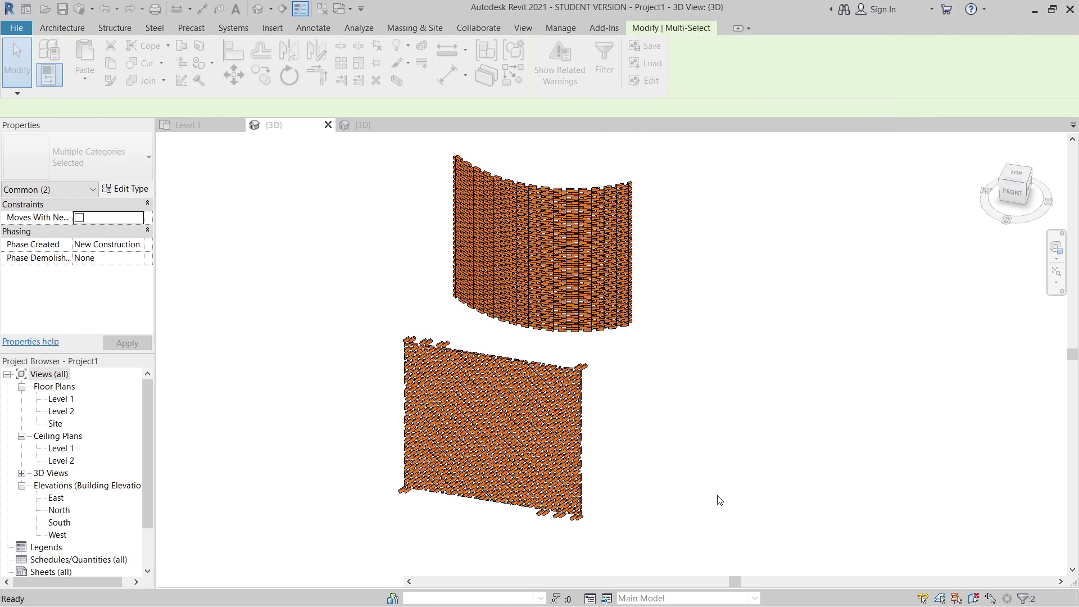
pyautogui.press('Escape')
pyautogui.click(256, 581)
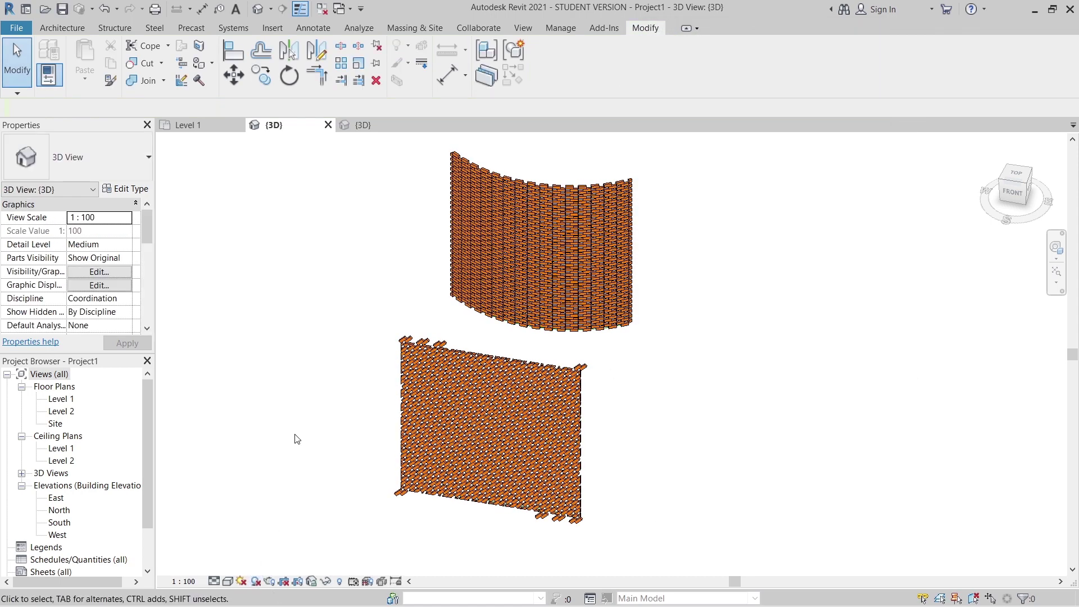
# Hide the four stray panels protruding above the flat wall's top edge in this view
pyautogui.keyDown('shift'); pyautogui.moveTo(309, 431); pyautogui.dragTo(444, 341, button='middle'); pyautogui.keyUp('shift')
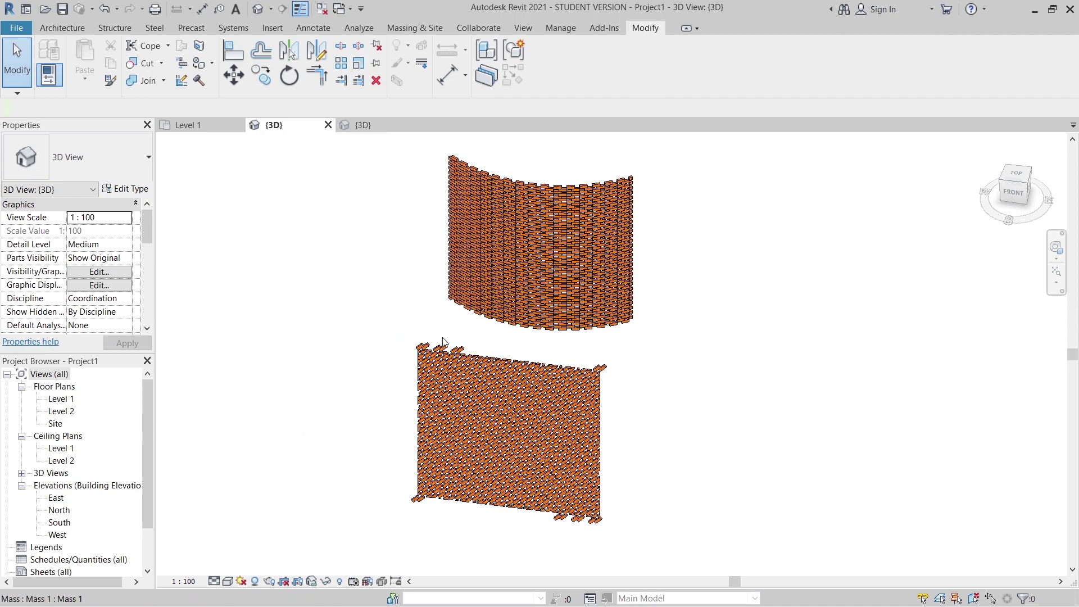
pyautogui.scroll(4, 491, 331)
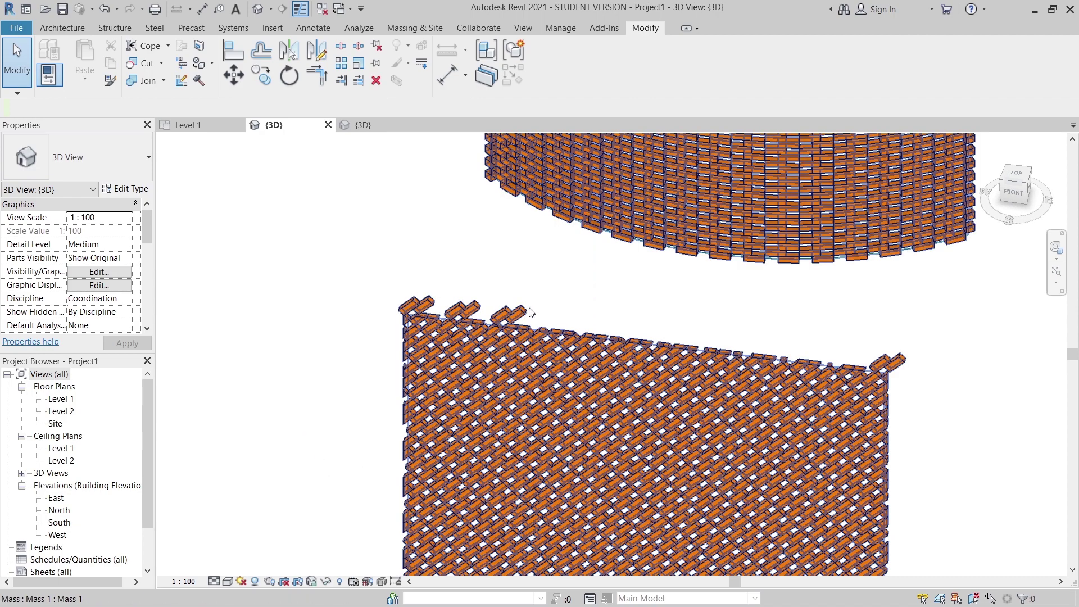
pyautogui.click(509, 311)
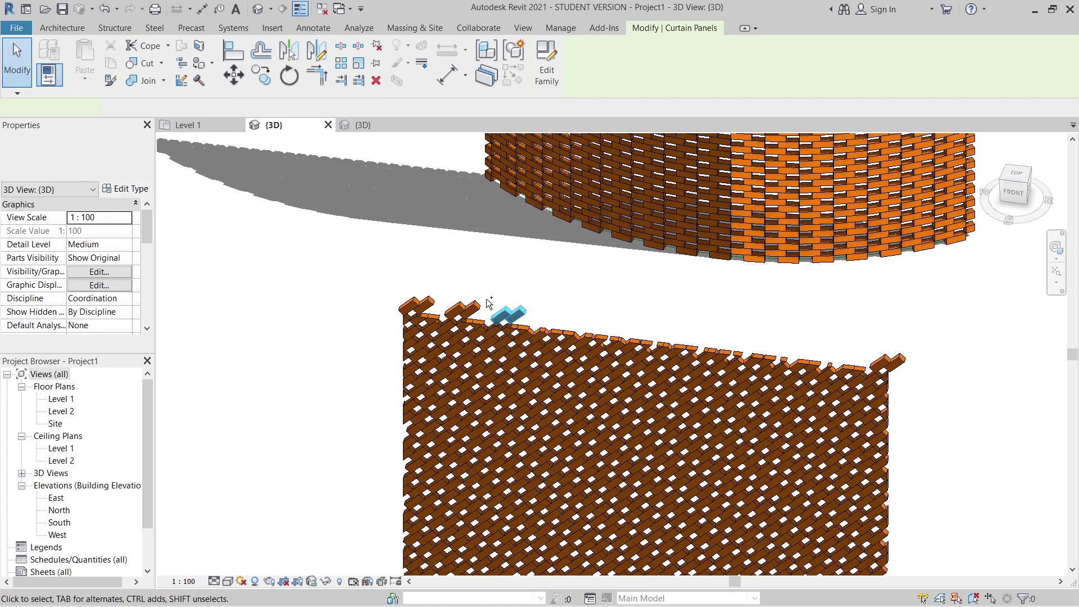
pyautogui.keyDown('ctrl'); pyautogui.click(475, 302); pyautogui.keyUp('ctrl')
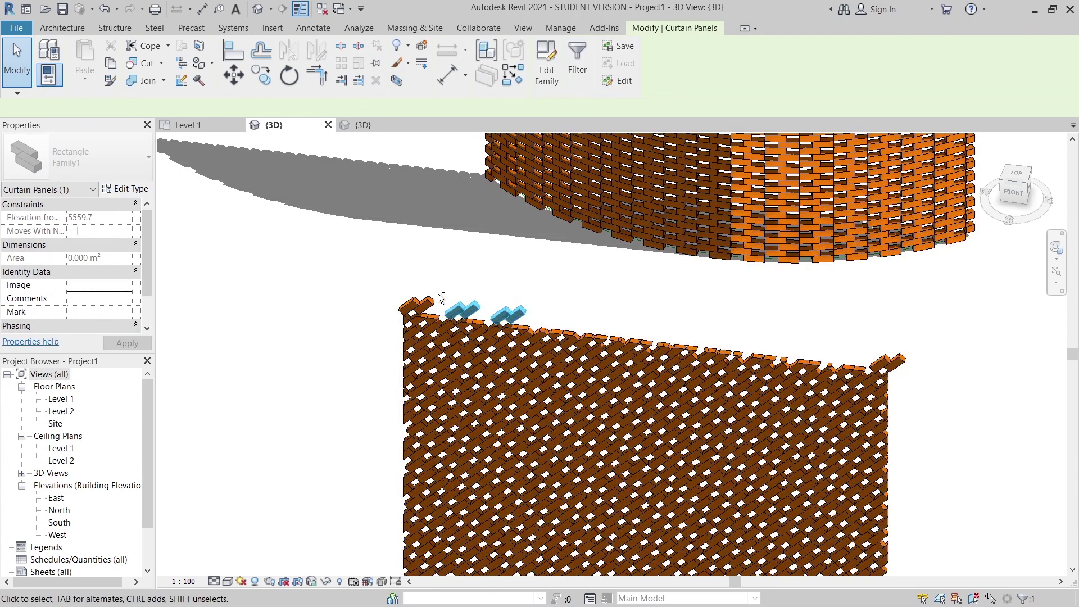
pyautogui.keyDown('ctrl'); pyautogui.click(435, 295); pyautogui.keyUp('ctrl')
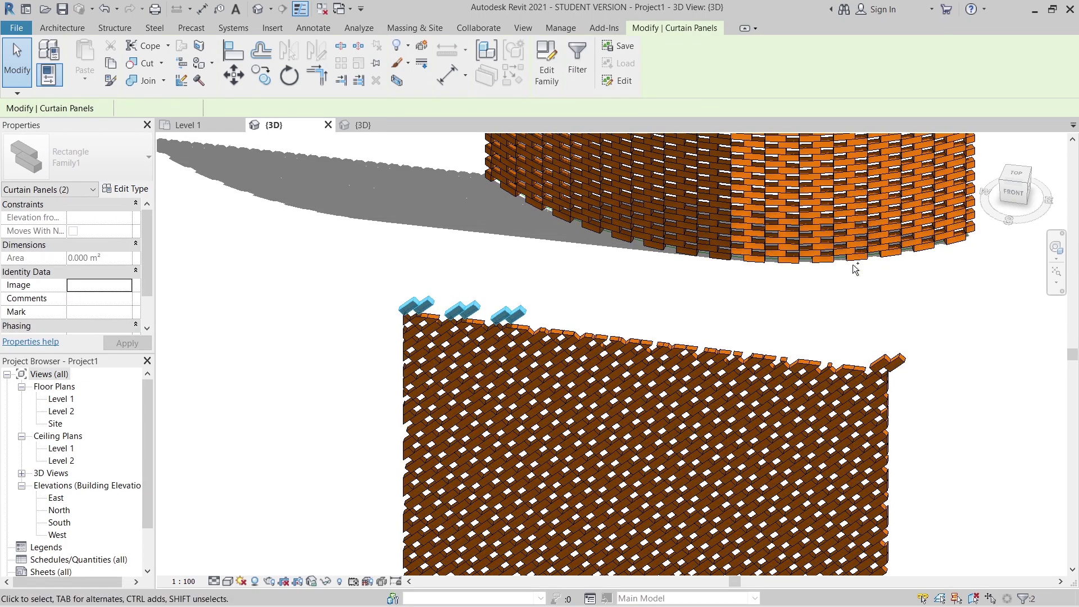
pyautogui.keyDown('ctrl'); pyautogui.click(900, 358); pyautogui.keyUp('ctrl')
pyautogui.rightClick(857, 331)
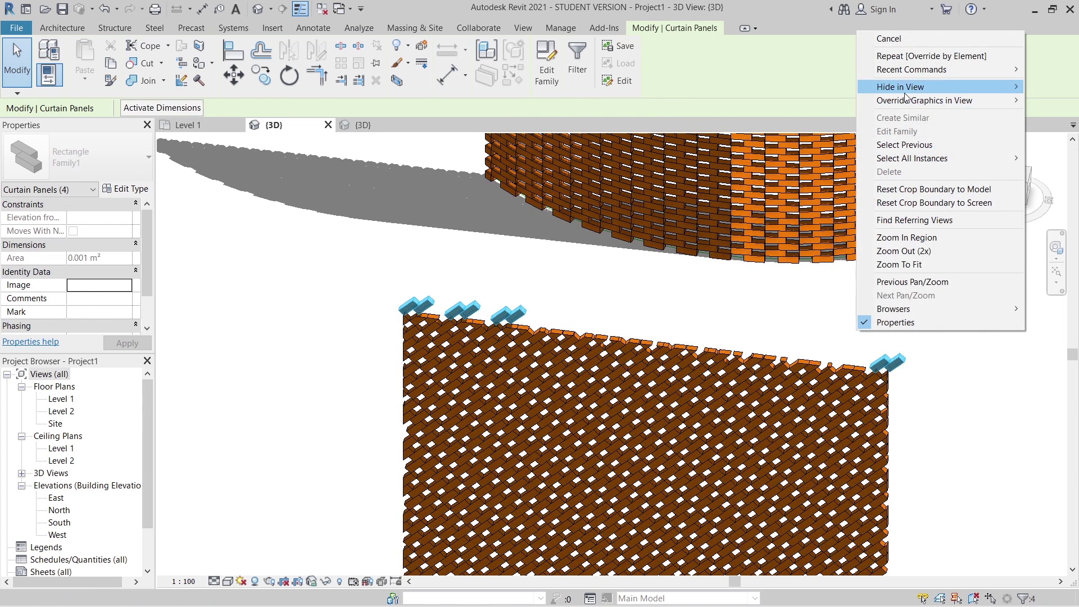
pyautogui.moveTo(899, 89)
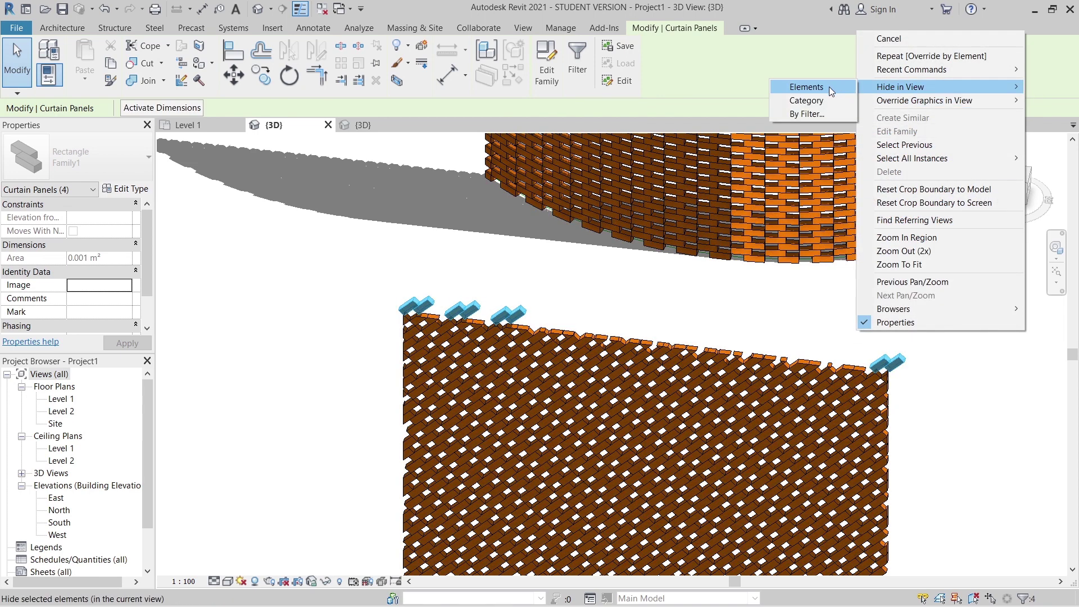
pyautogui.click(829, 86)
# Hide the four stray panels below the flat wall's bottom edge, then clear the selection
pyautogui.keyDown('shift'); pyautogui.moveTo(800, 272); pyautogui.dragTo(801, 402, button='middle'); pyautogui.keyUp('shift')
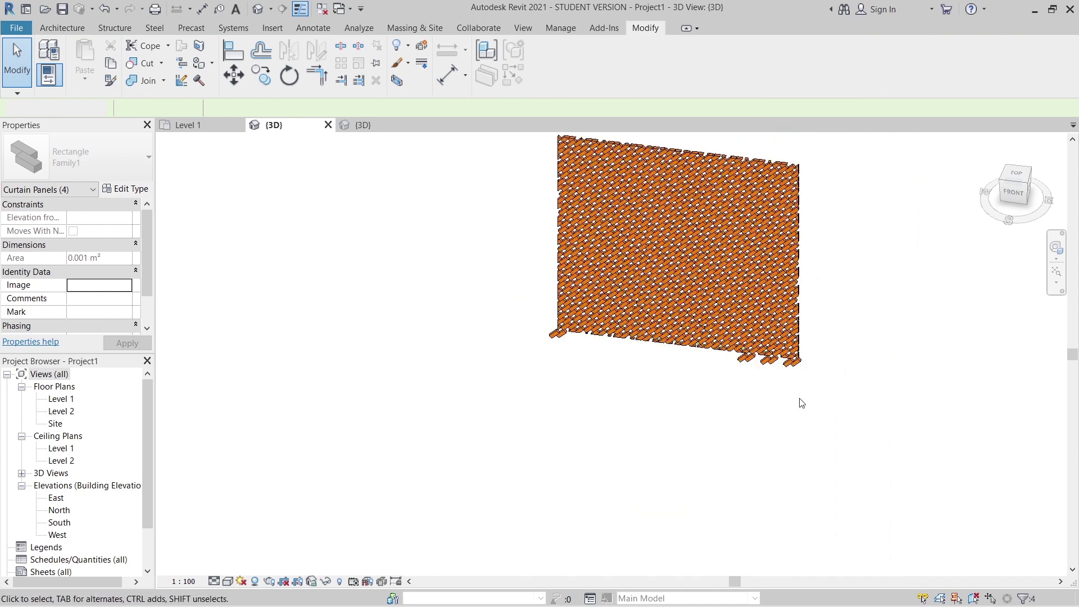
pyautogui.scroll(3, 801, 402)
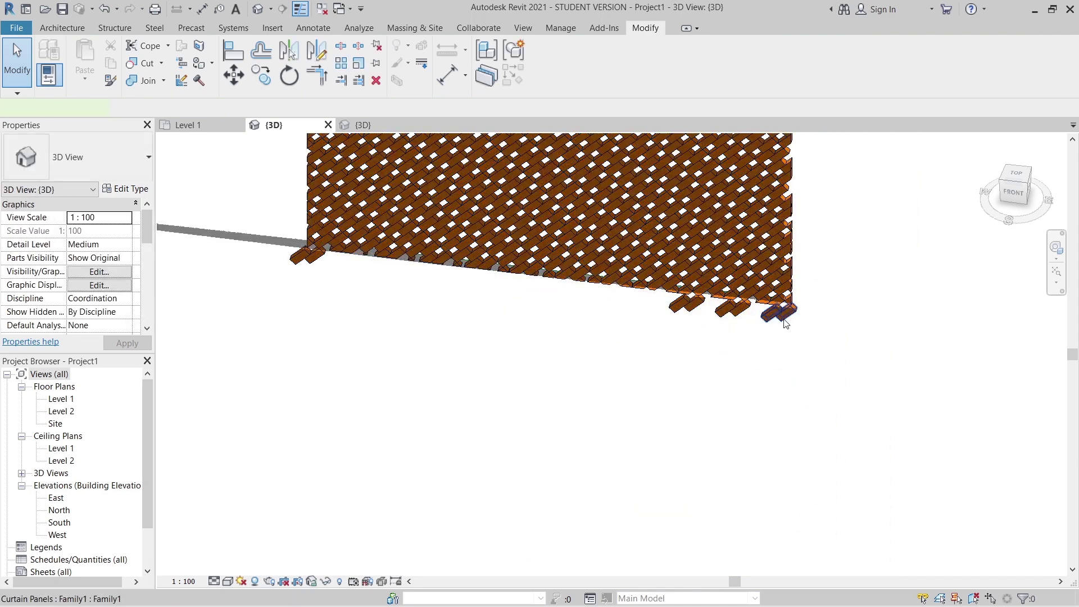
pyautogui.click(785, 324)
pyautogui.keyDown('ctrl'); pyautogui.click(739, 318); pyautogui.keyUp('ctrl')
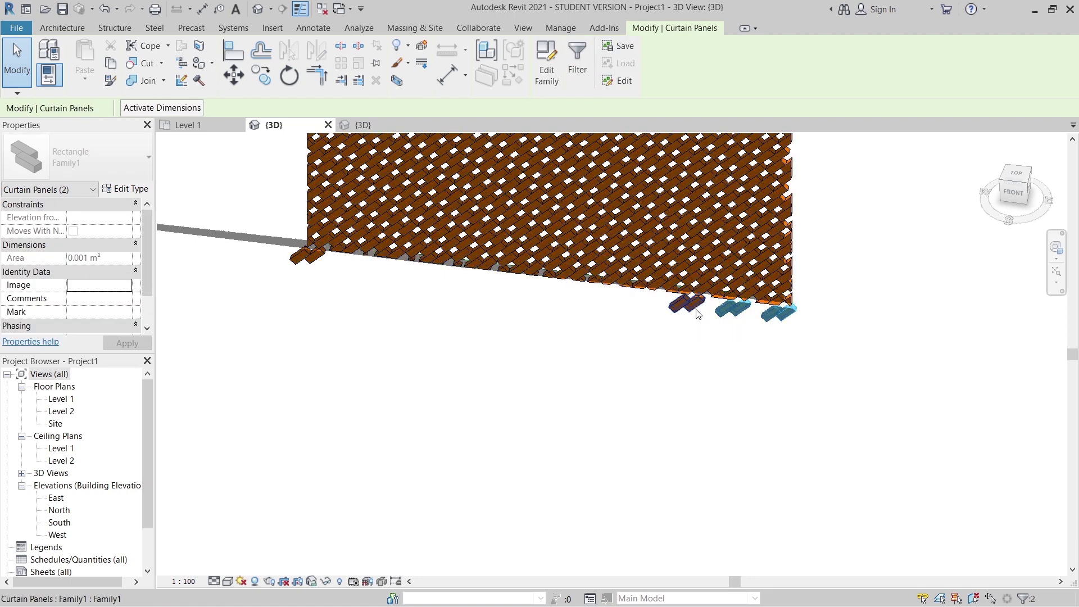
pyautogui.keyDown('ctrl'); pyautogui.click(698, 313); pyautogui.keyUp('ctrl')
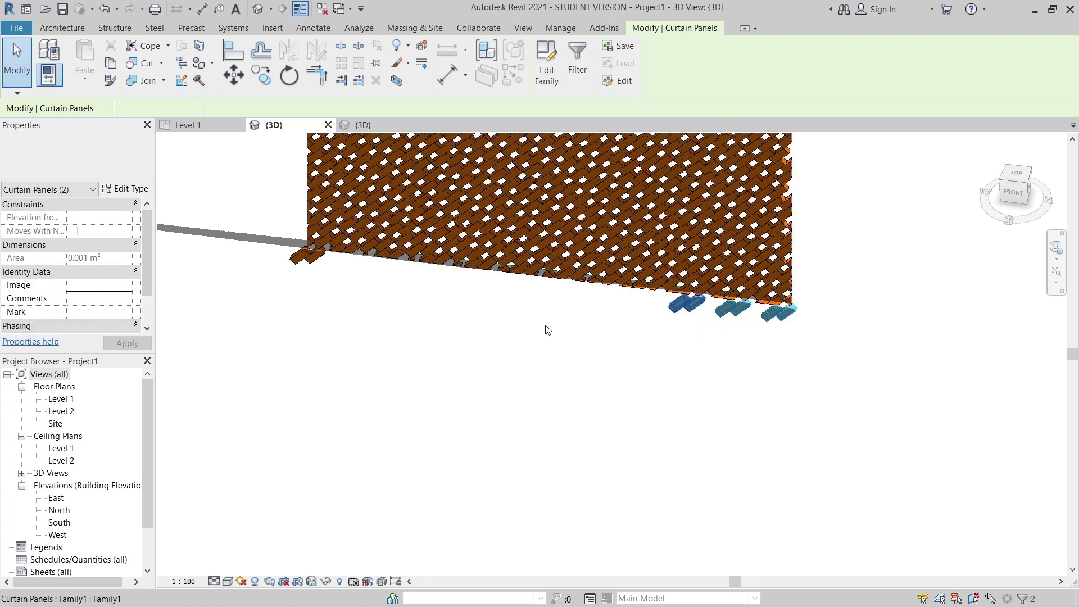
pyautogui.keyDown('ctrl'); pyautogui.click(310, 264); pyautogui.keyUp('ctrl')
pyautogui.rightClick(370, 334)
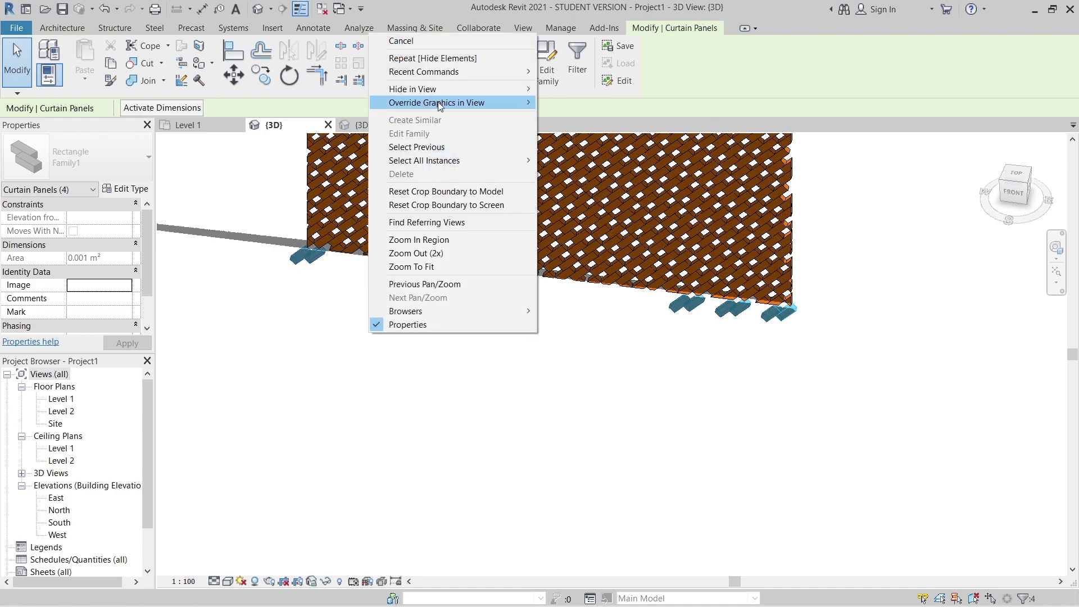
pyautogui.moveTo(413, 89)
pyautogui.click(562, 94)
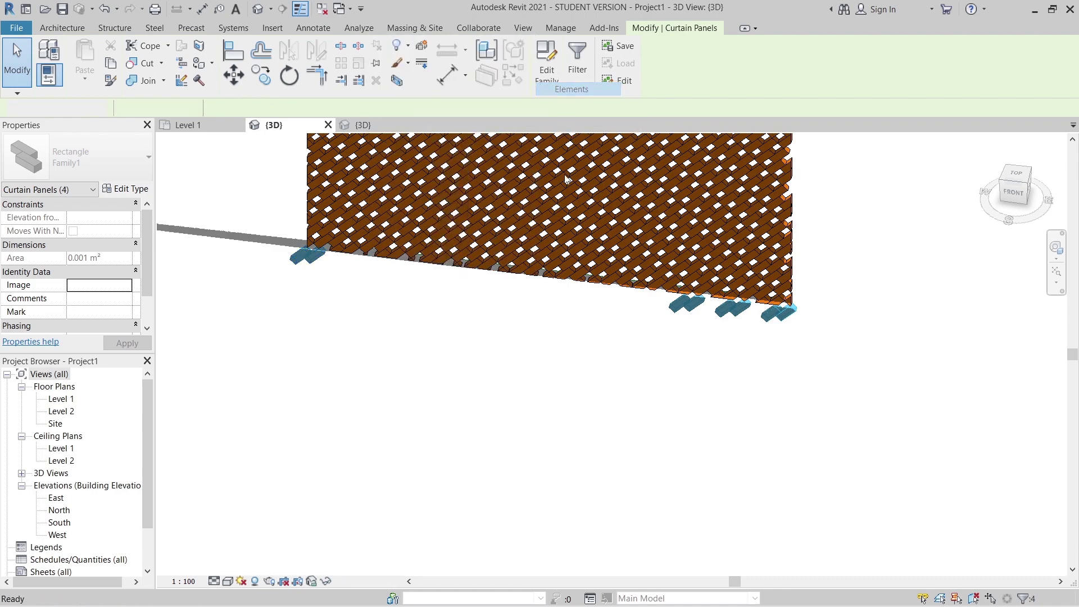
pyautogui.click(603, 369)
pyautogui.keyDown('shift'); pyautogui.moveTo(639, 499); pyautogui.dragTo(911, 286, button='middle'); pyautogui.keyUp('shift')
pyautogui.scroll(3, 622, 313)
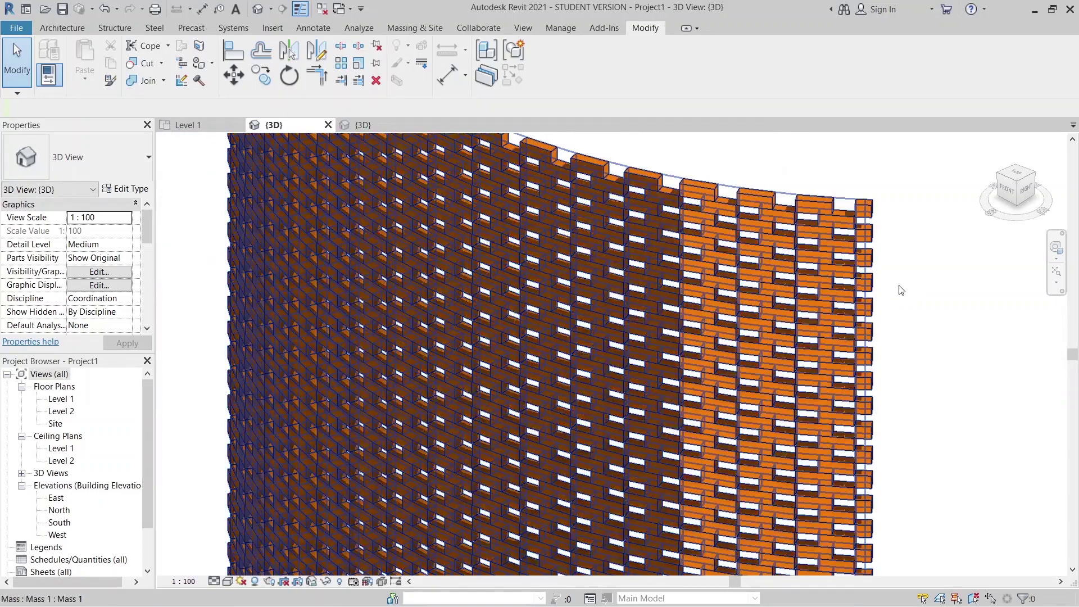
pyautogui.scroll(-3, 902, 290)
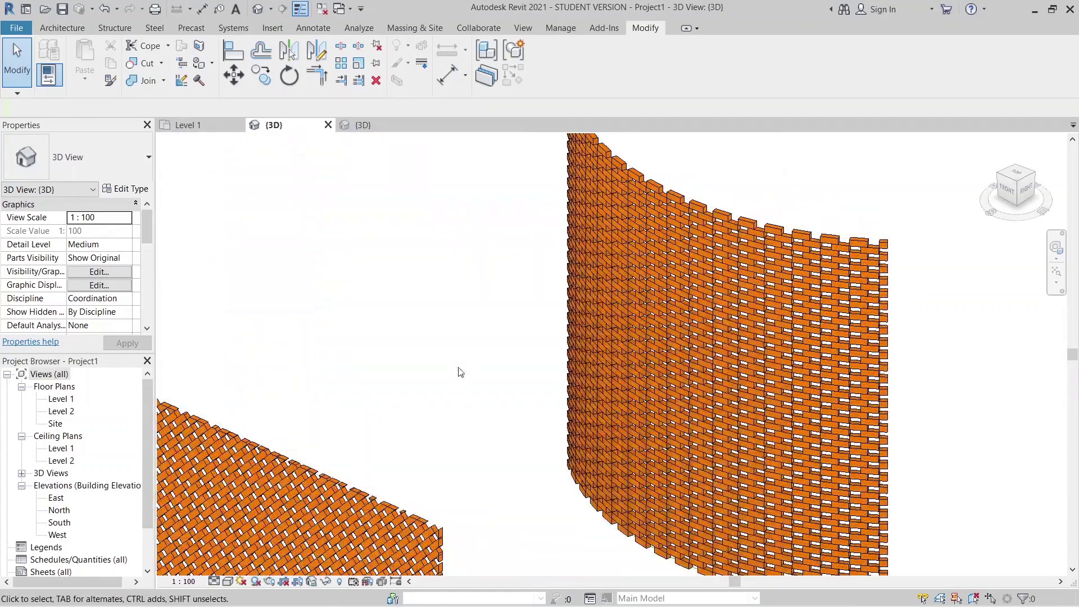
pyautogui.keyDown('shift'); pyautogui.moveTo(460, 372); pyautogui.dragTo(806, 210, button='middle'); pyautogui.keyUp('shift')
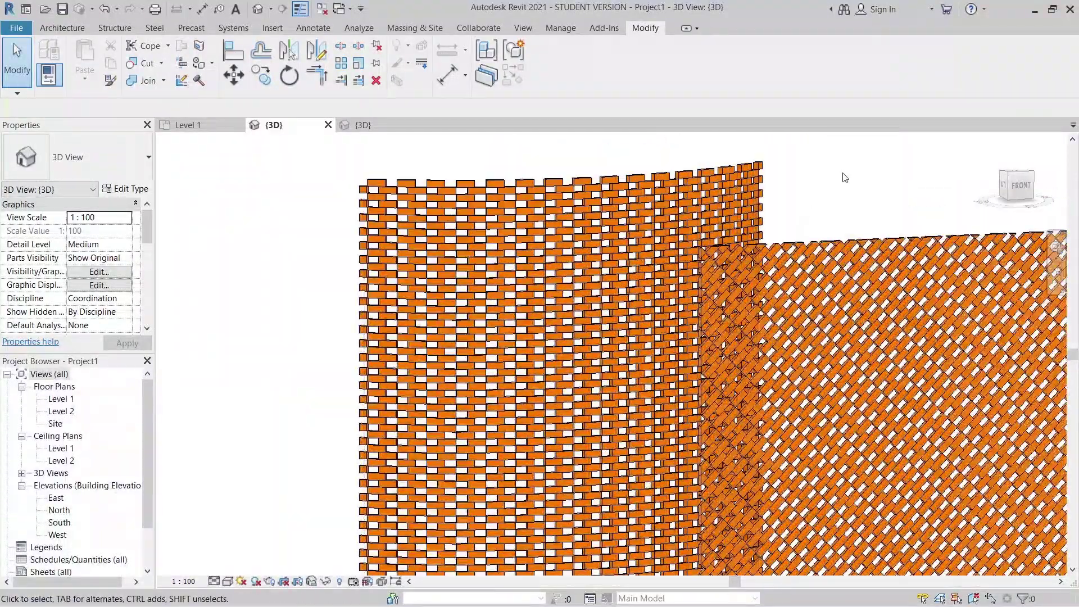